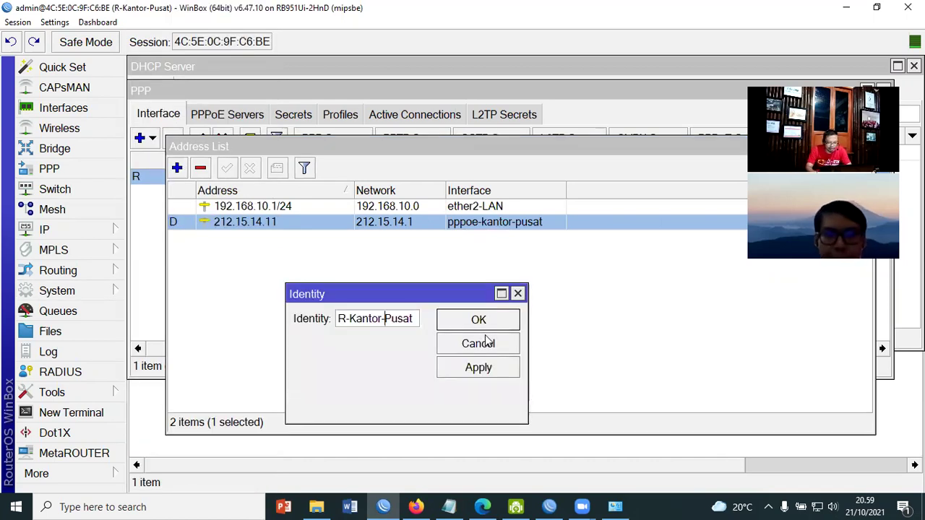
- Change the router identity to R-Pusat-VPN-Server and confirm it
key(BackSpace)
key(BackSpace)
key(BackSpace)
key(BackSpace)
key(BackSpace)
key(BackSpace)
key(BackSpace)
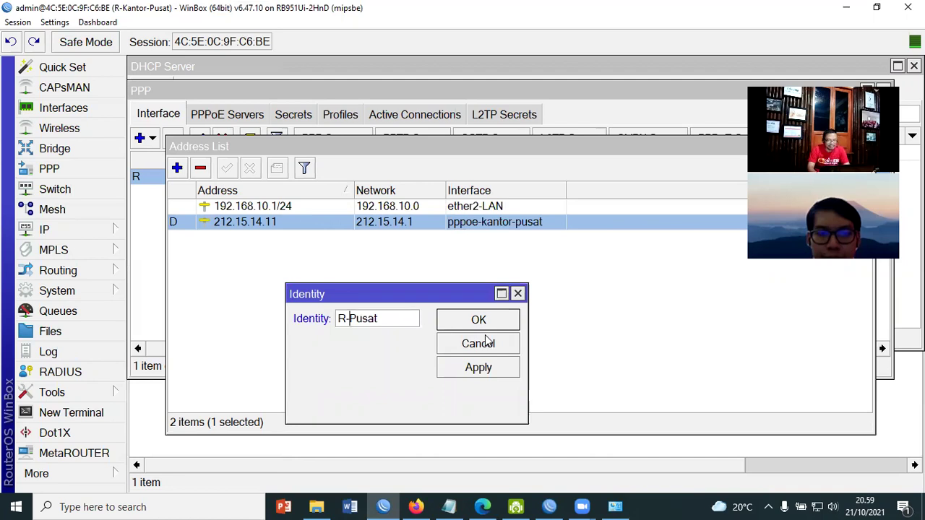
key(End)
text(-VPN-S)
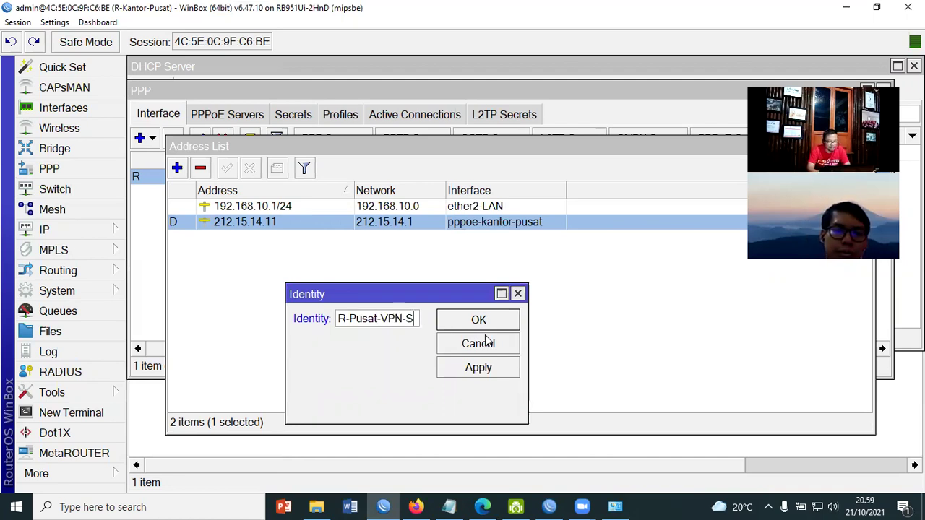
text(erver)
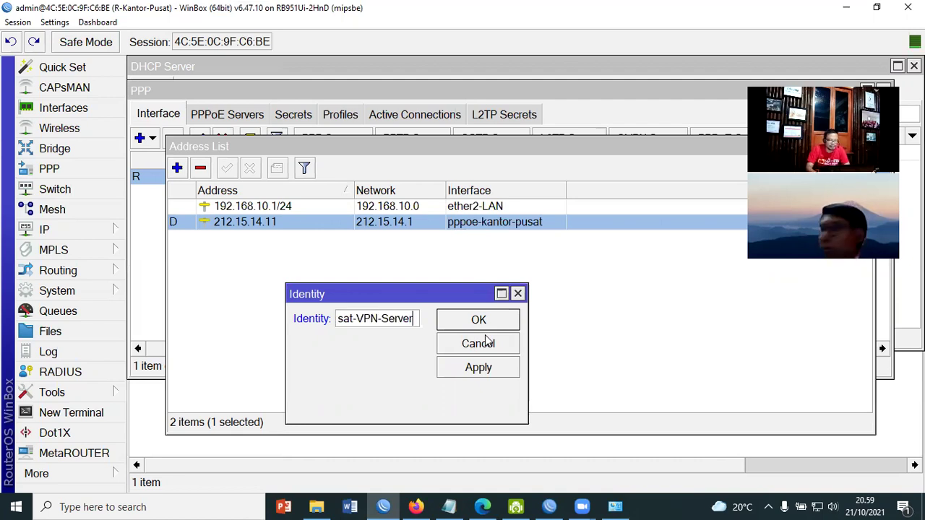
click(489, 325)
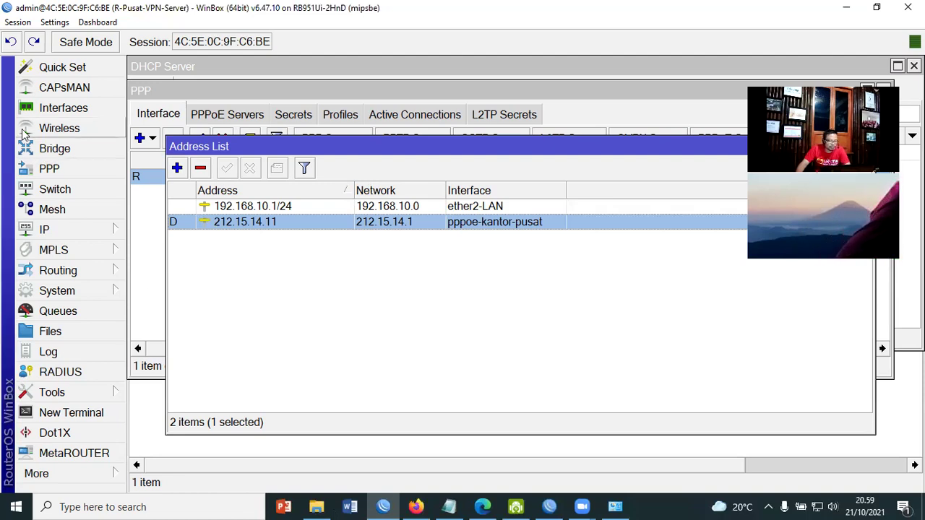
- Enable the PPTP server with default-encryption and mschap2/mschap1, then recheck its settings
click(41, 171)
drag(525, 97, 555, 96)
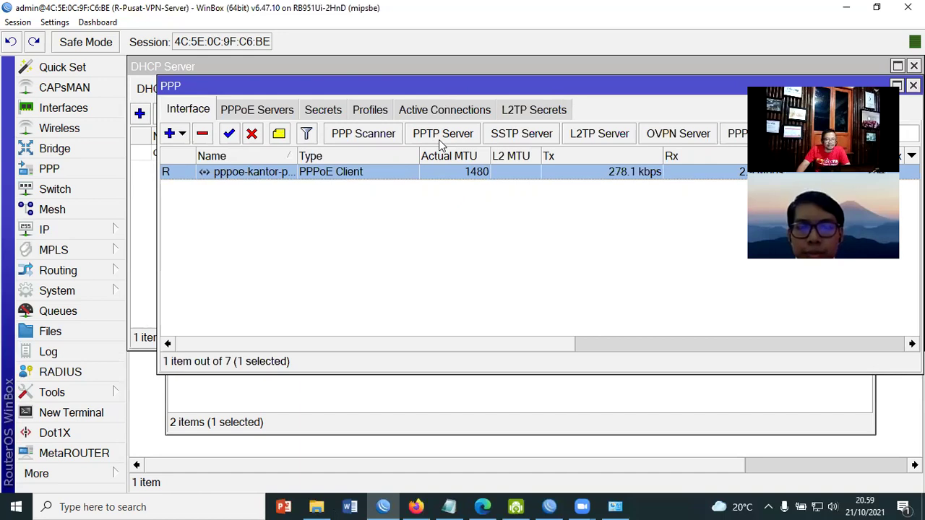
click(441, 135)
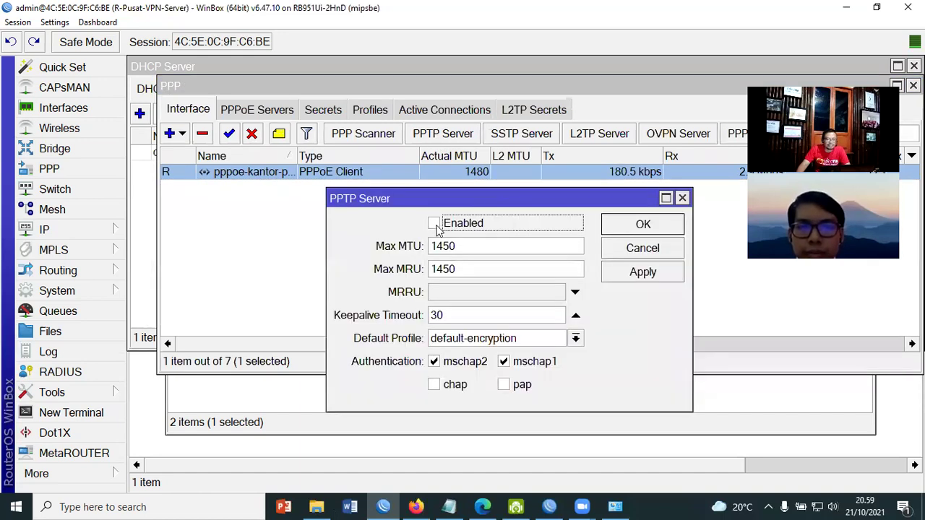
click(434, 224)
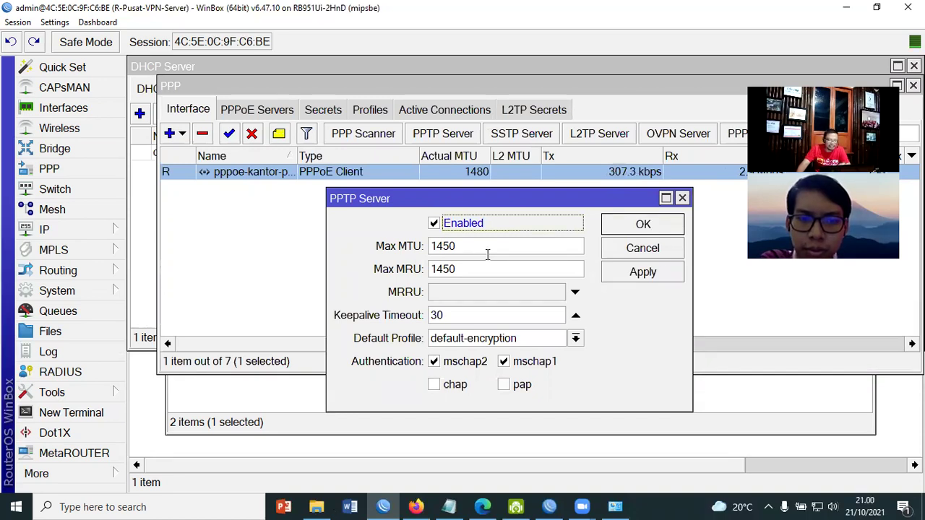
click(647, 274)
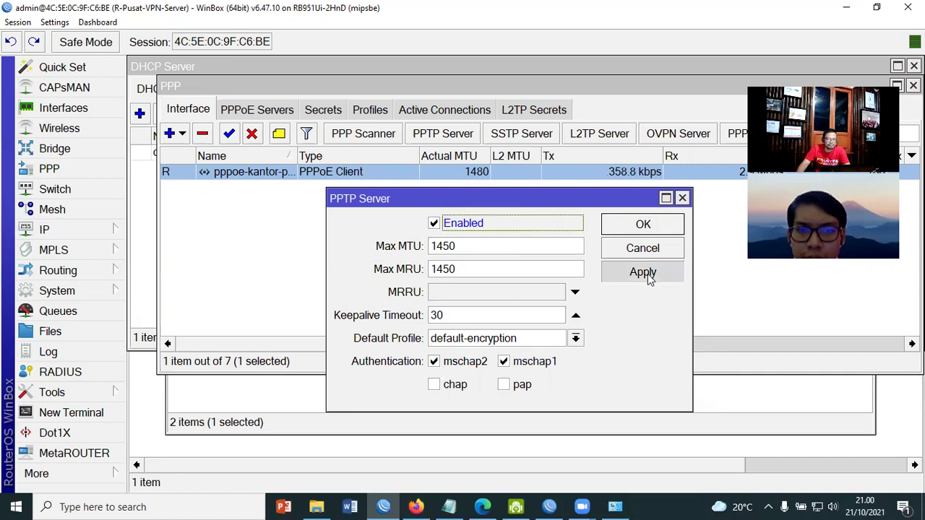
click(642, 224)
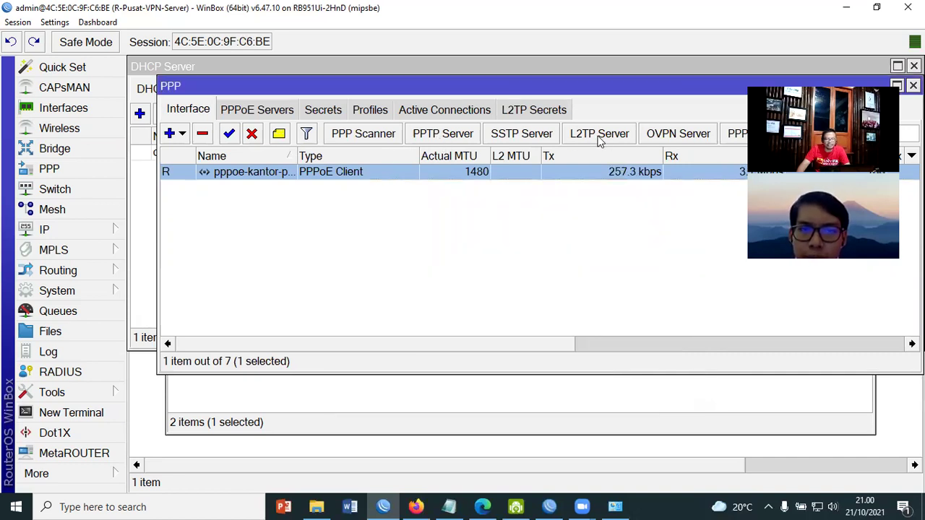
click(443, 135)
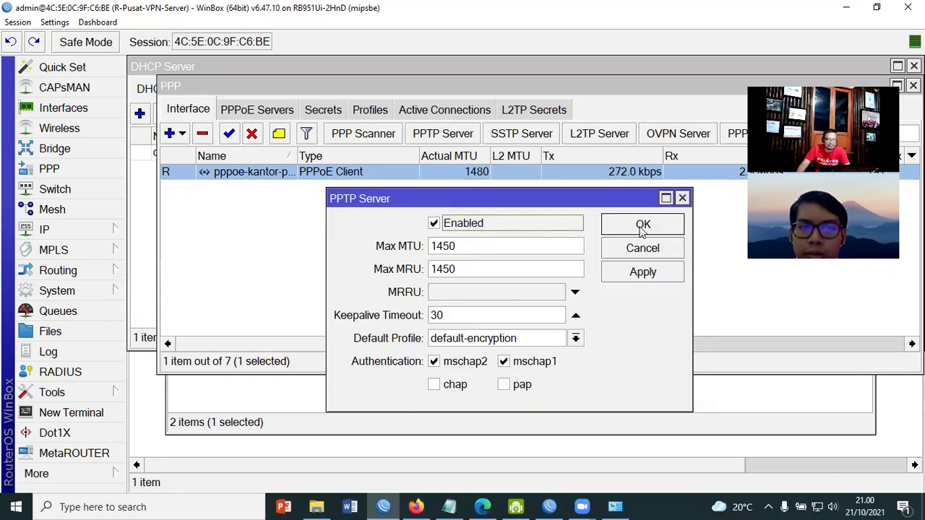
click(641, 229)
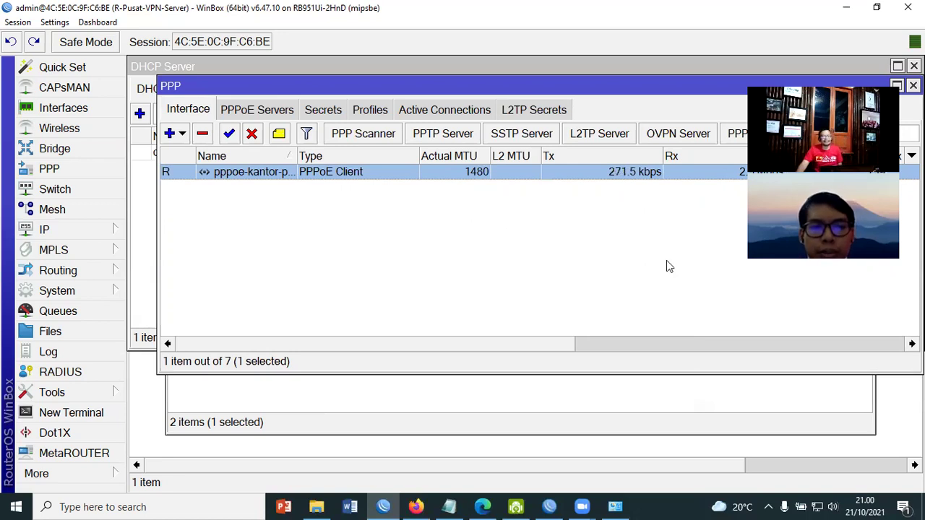
- Start a new PPP secret named cabang1 with a password, restricted to the pptp service
click(323, 112)
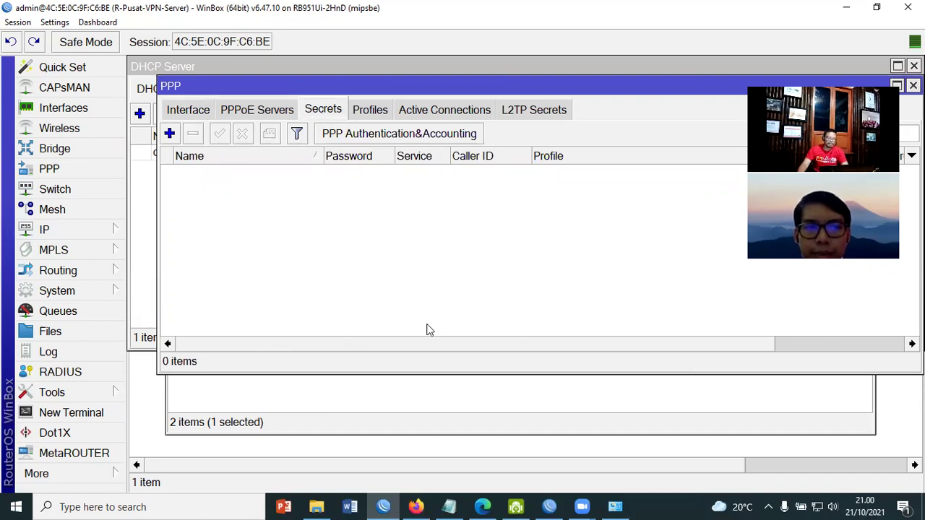
click(169, 133)
drag(464, 154, 471, 175)
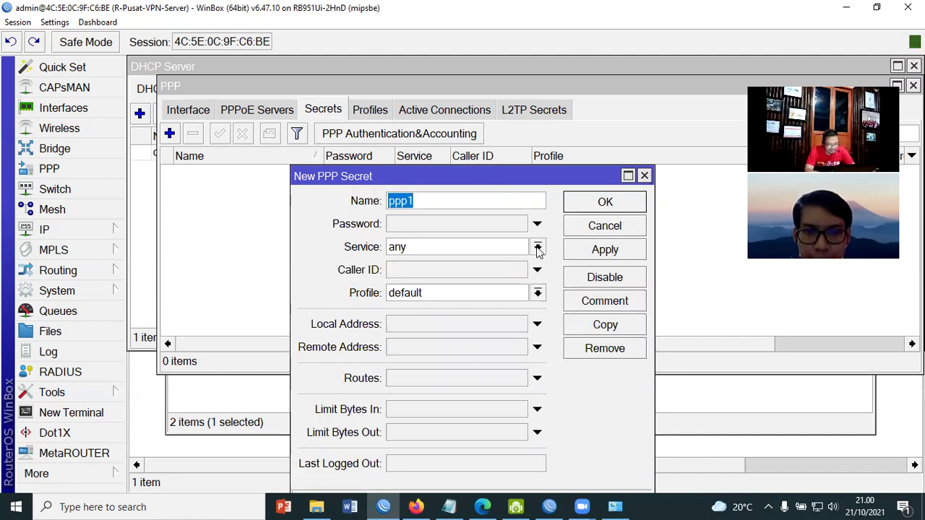
text(ca)
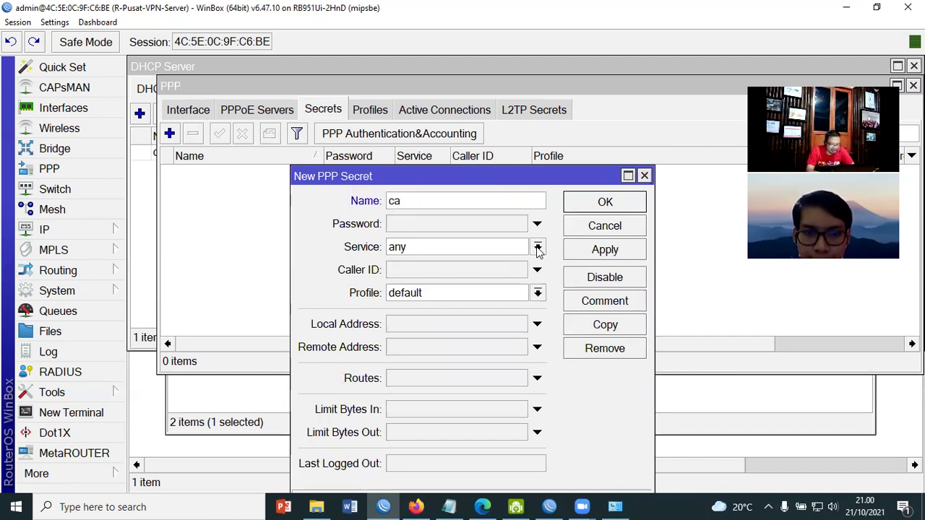
text(bang1)
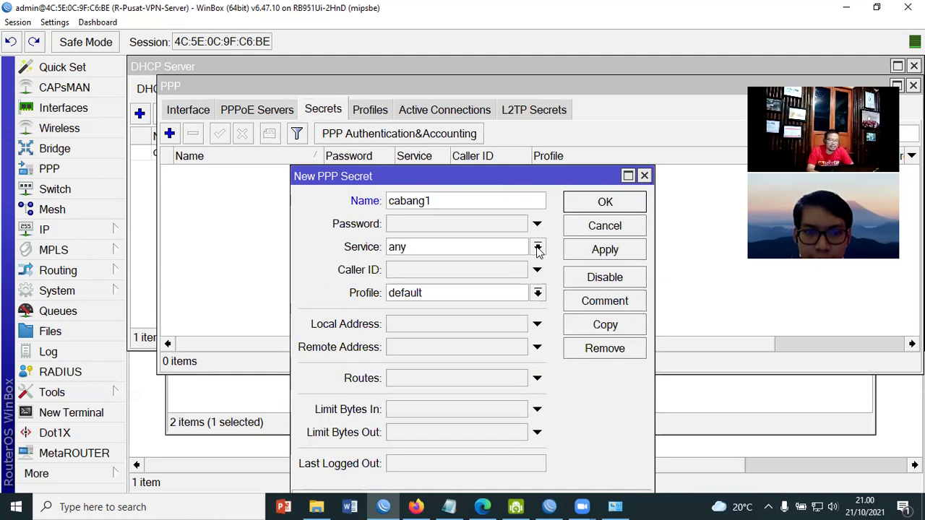
click(433, 229)
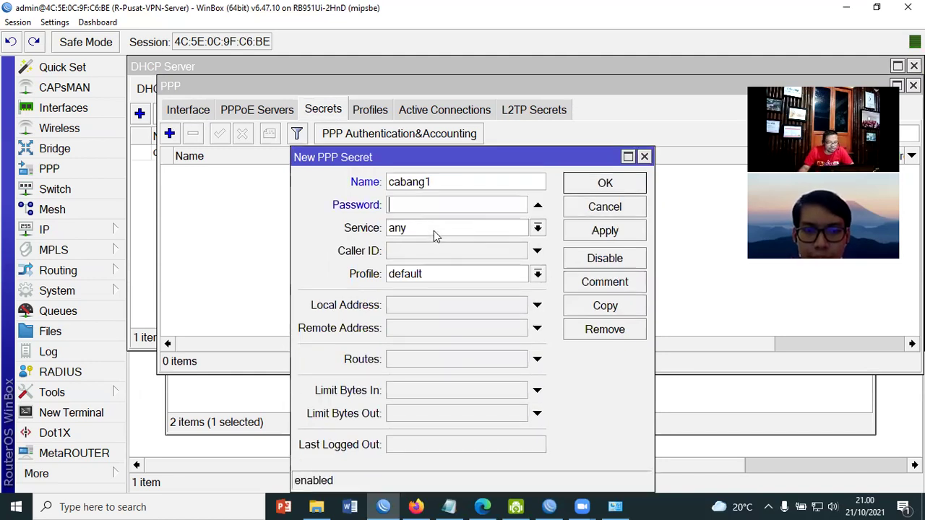
text(***)
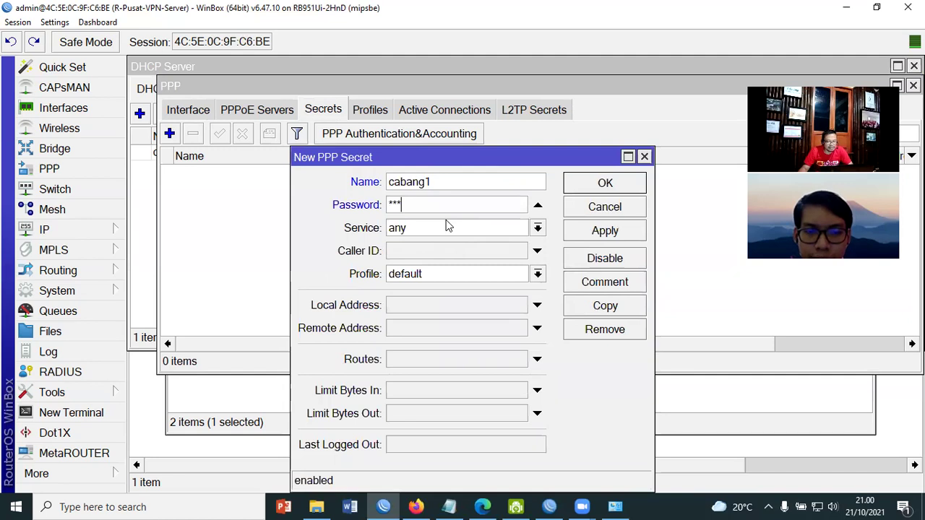
click(538, 228)
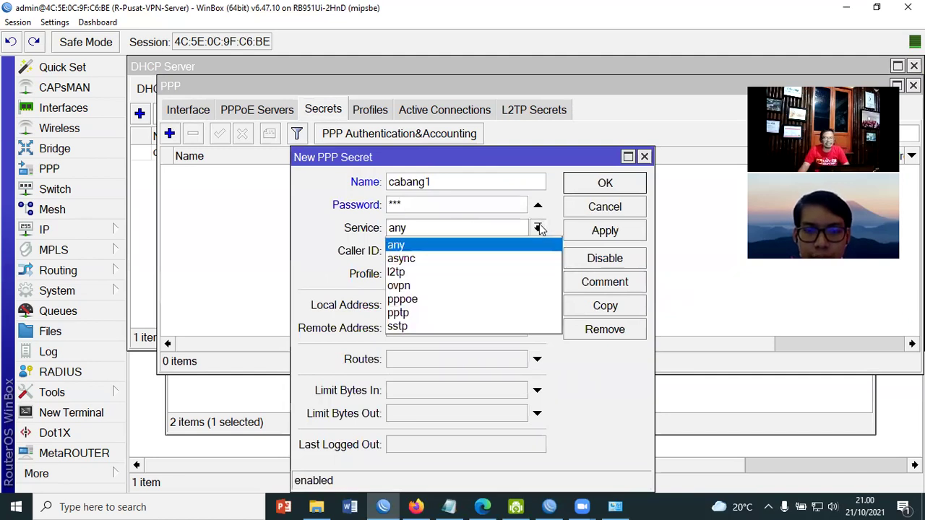
click(426, 313)
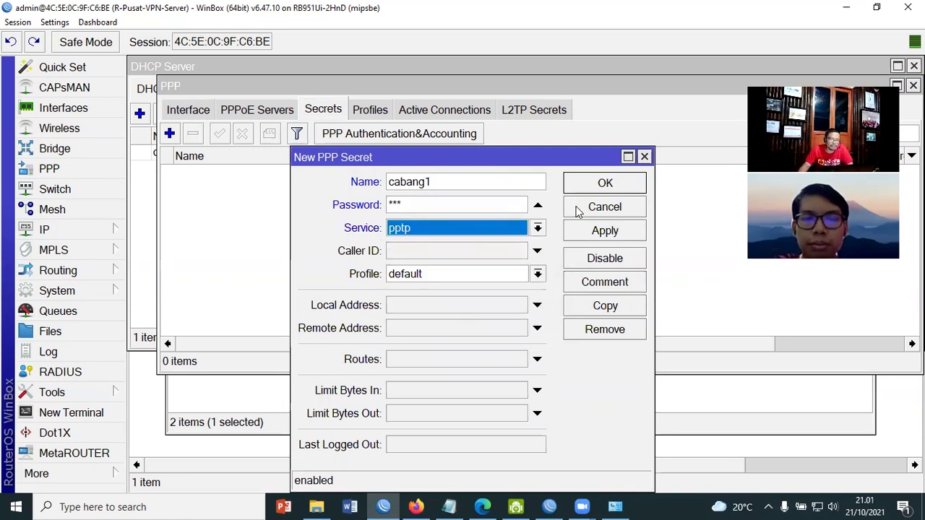
- Choose the default-encryption profile and set the local address to 172.16.10.1
click(538, 275)
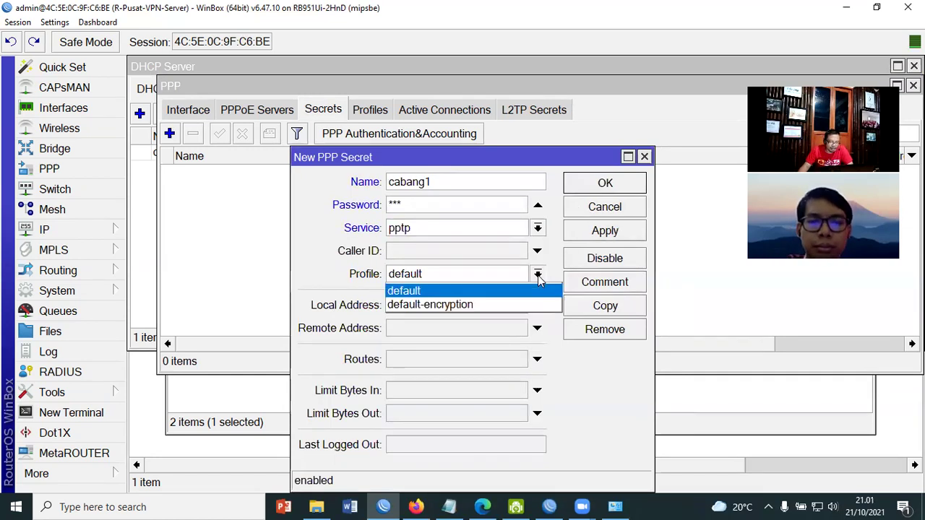
click(471, 305)
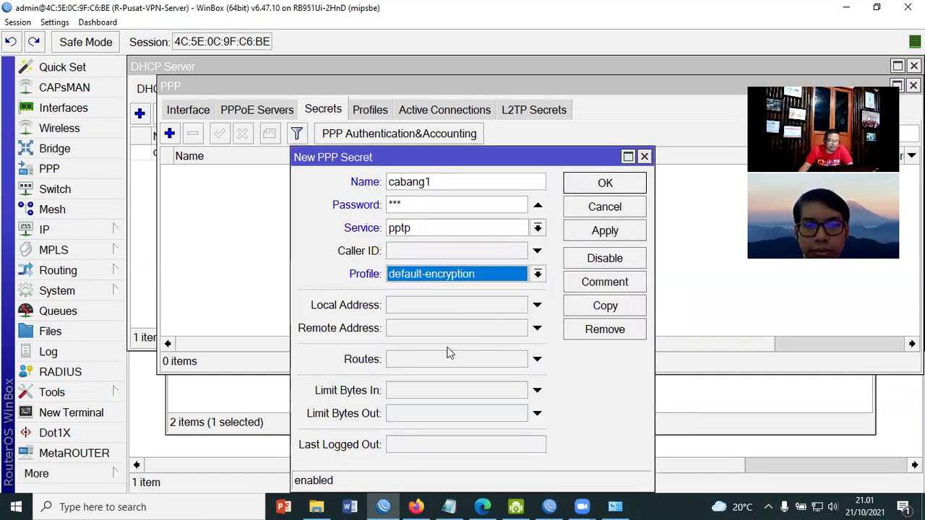
click(468, 306)
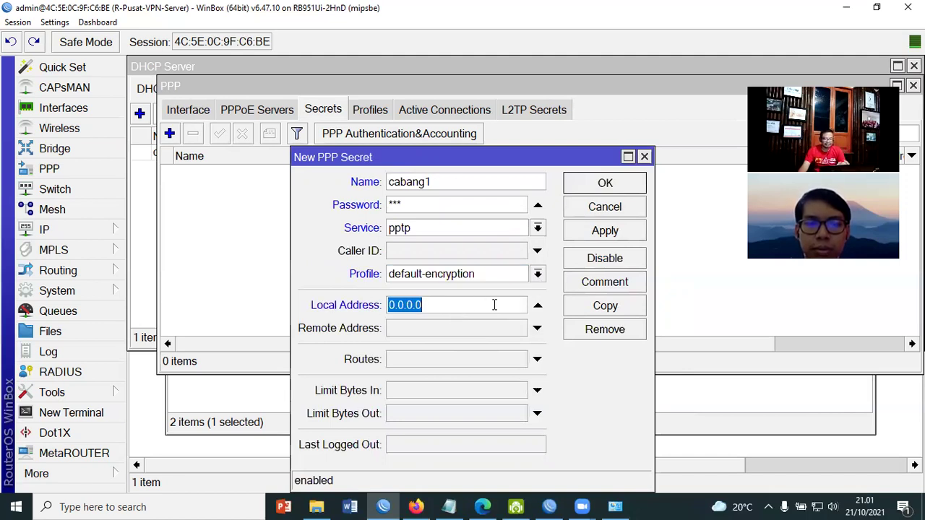
text(172.16.2.1)
click(482, 506)
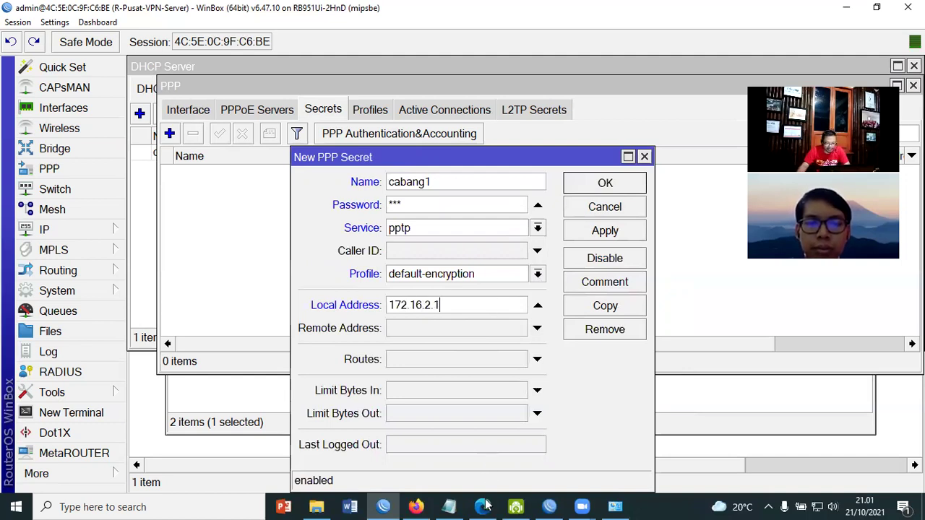
scroll(539, 325, up, 1)
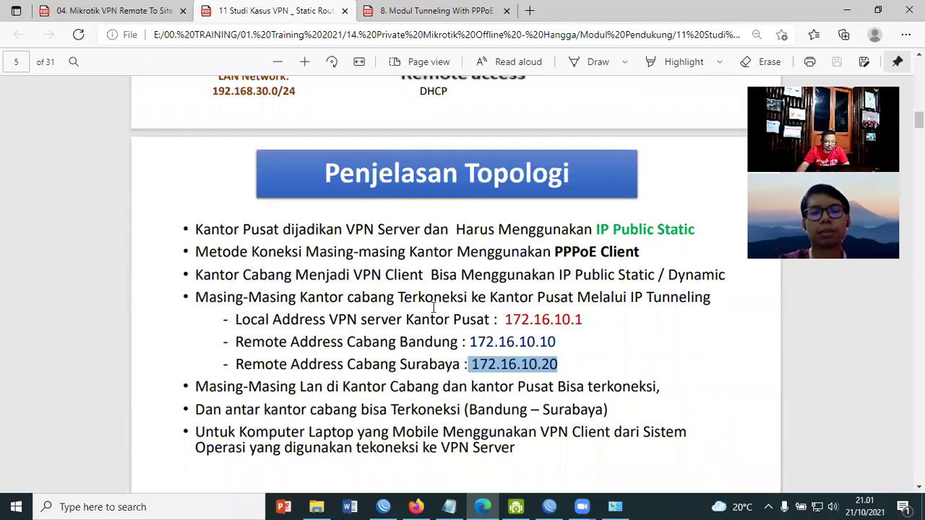
key(alt+Tab)
key(BackSpace)
text(172.16.1.1)
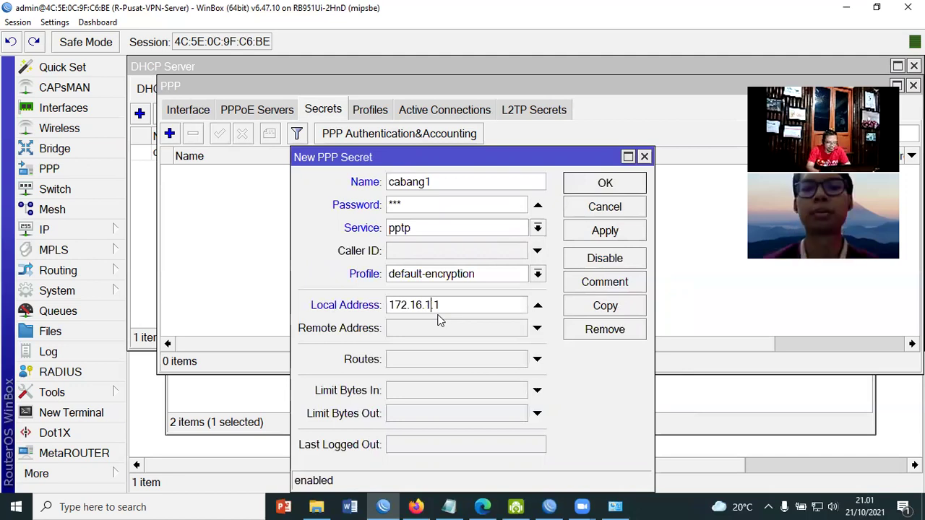
text(0)
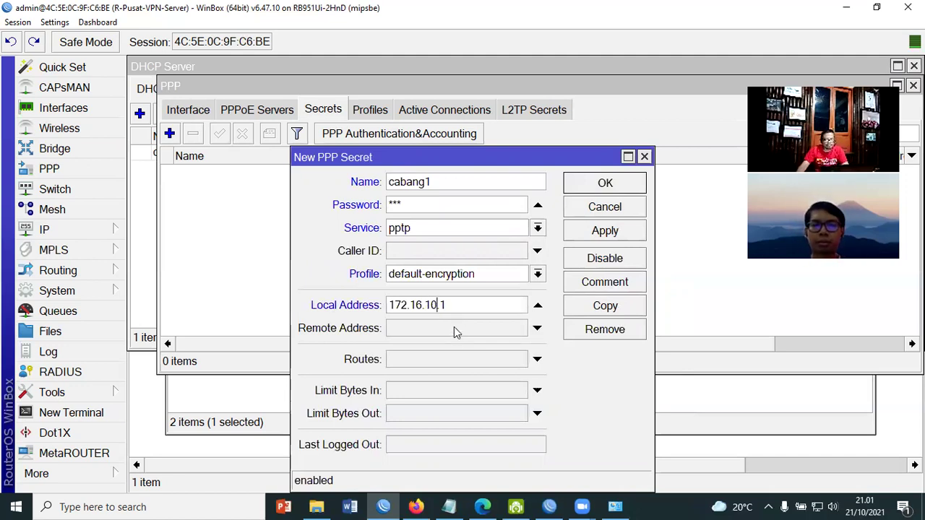
- Set the remote address to 172.16.10.10 and save the cabang1 secret
click(454, 328)
click(454, 328)
text(172)
key(BackSpace)
key(BackSpace)
key(BackSpace)
key(BackSpace)
key(BackSpace)
key(BackSpace)
key(BackSpace)
key(BackSpace)
key(BackSpace)
key(BackSpace)
text(172.16.10.10)
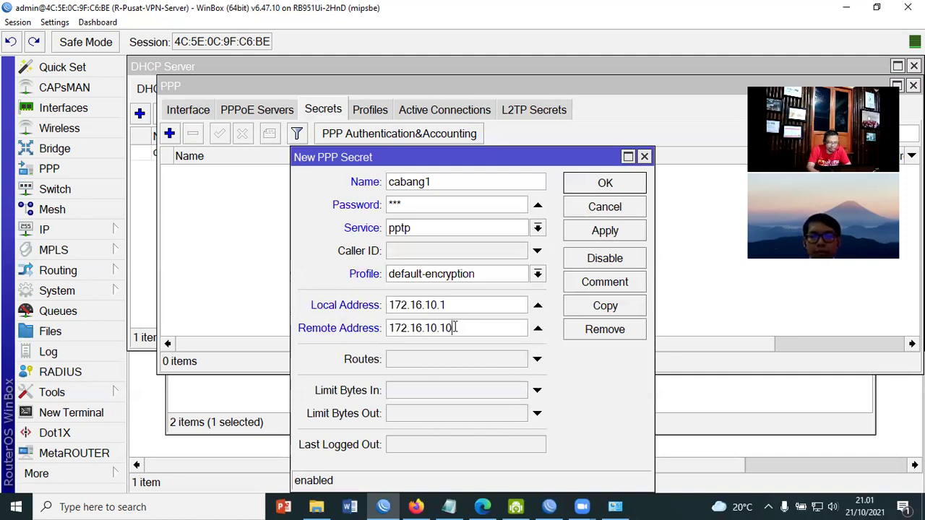
click(601, 233)
click(602, 184)
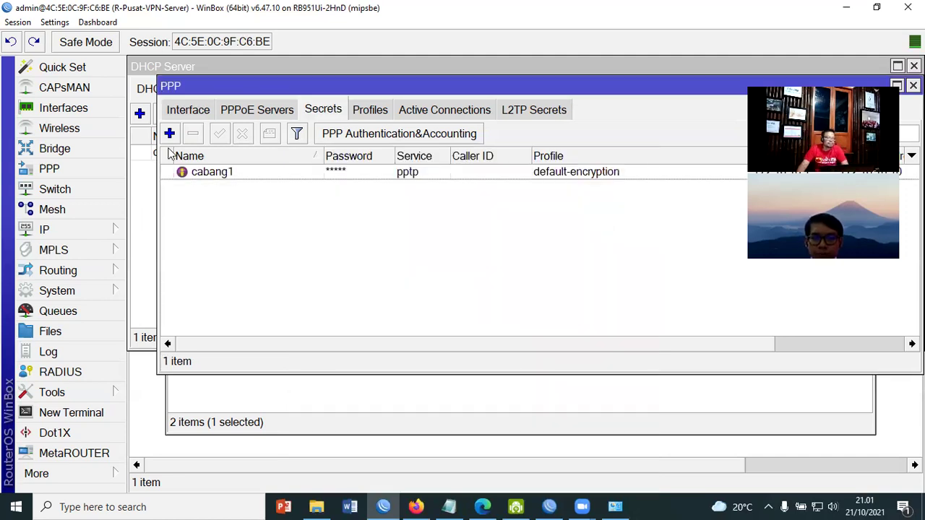
- Add a new secret cabang2 with a password and the pptp service
key(Insert)
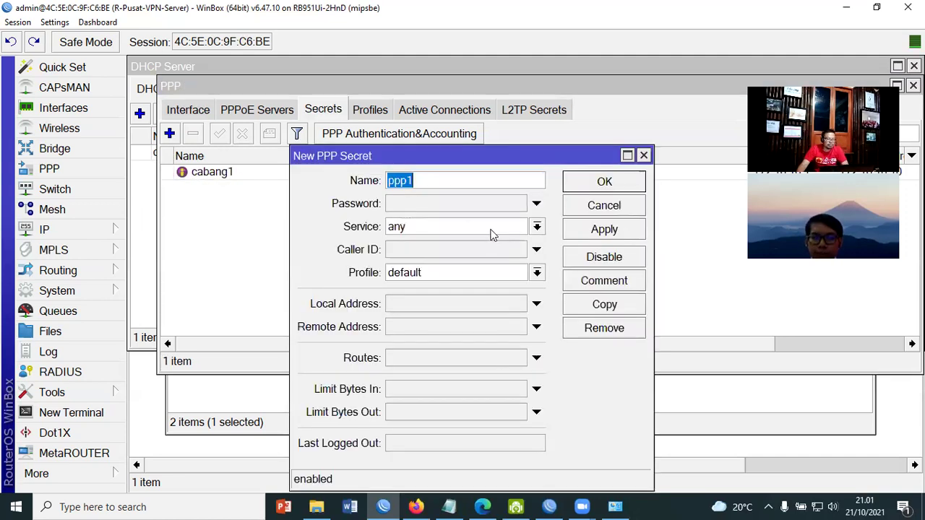
text(cabang2)
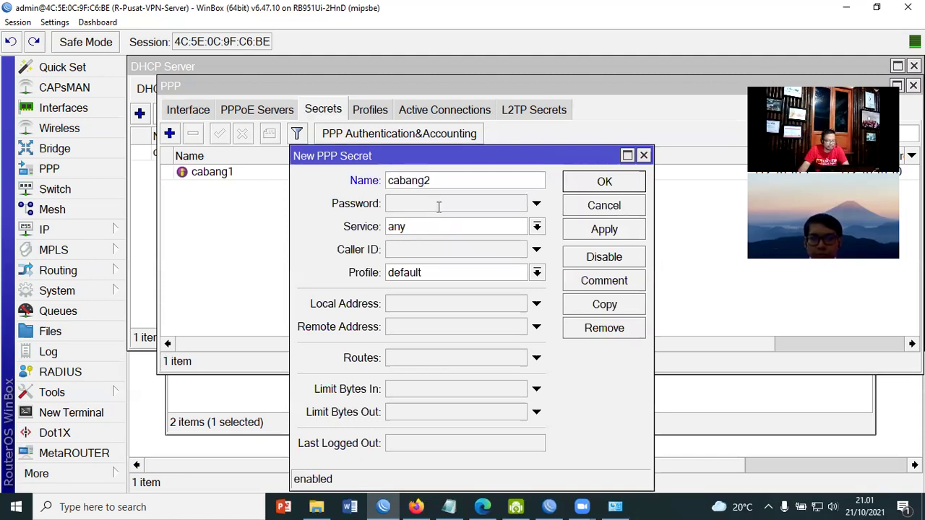
click(438, 207)
click(537, 226)
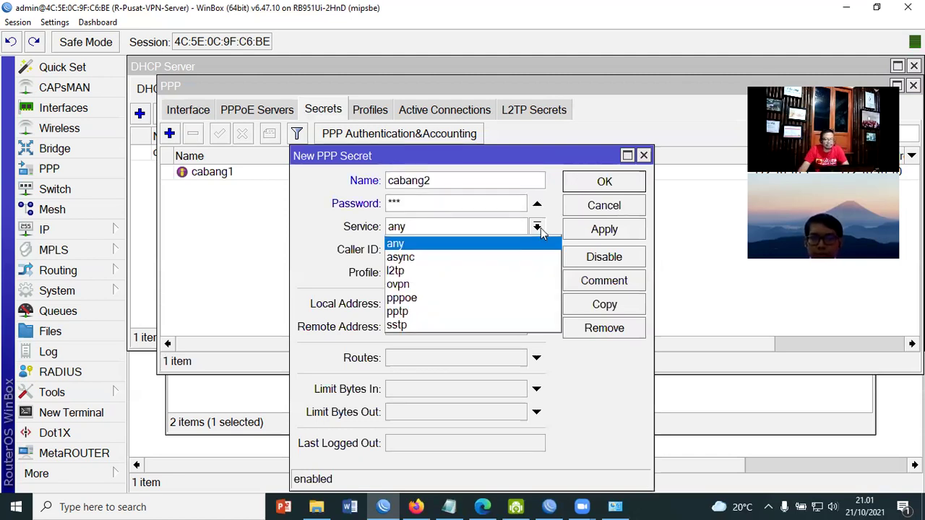
key(Down)
key(Down)
key(Down)
click(451, 313)
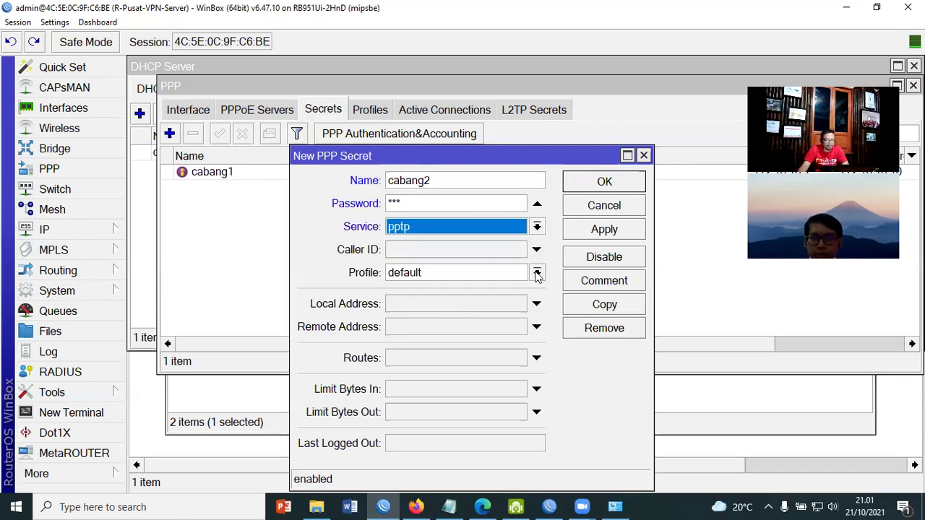
- Give cabang2 profile default-encryption, local 172.16.10.1, remote 172.16.10.20, and save it
click(537, 272)
click(497, 304)
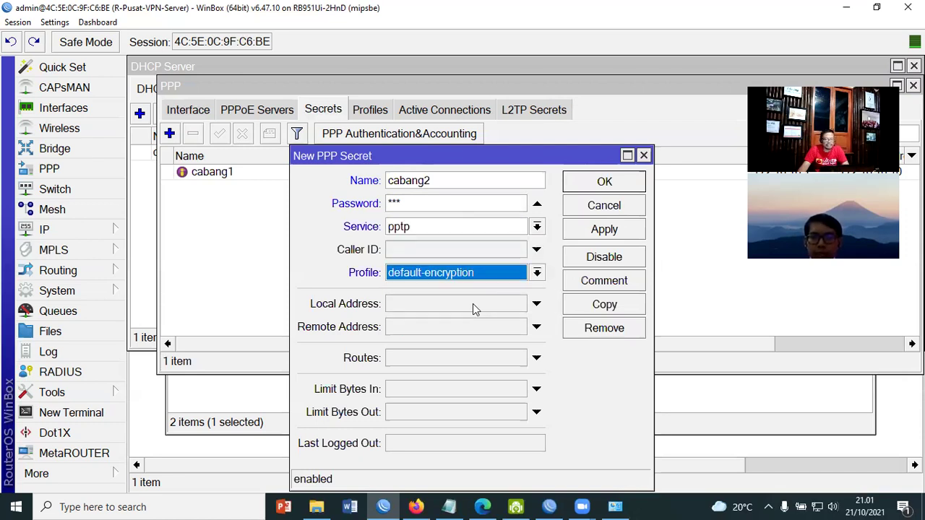
click(473, 303)
text(17)
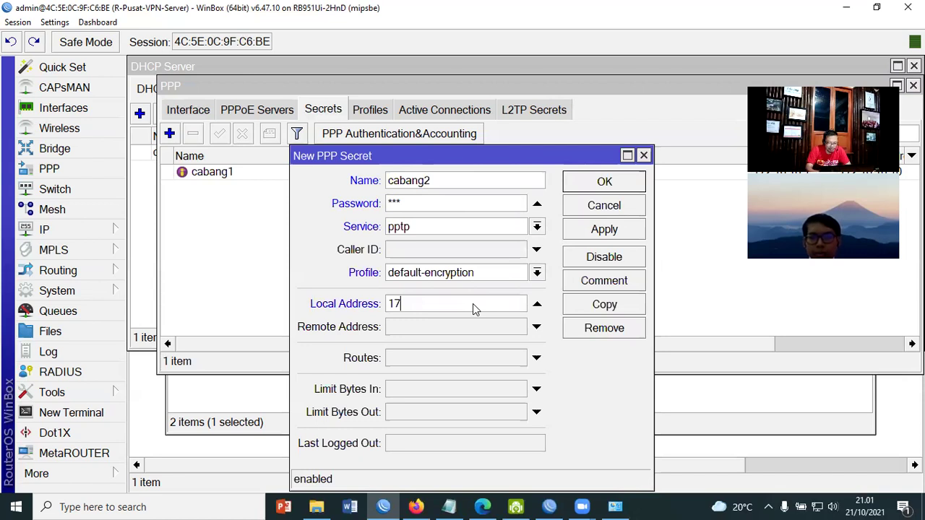
text(2.16)
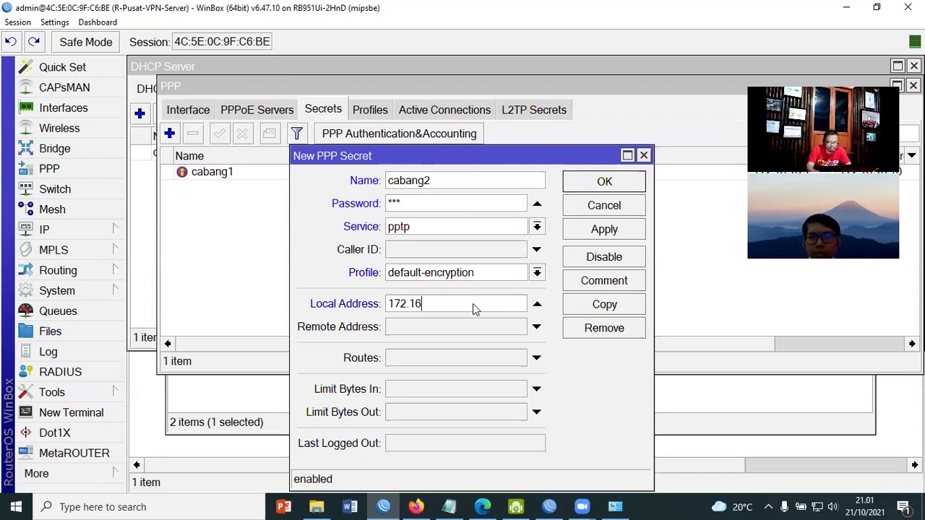
text(.10.1)
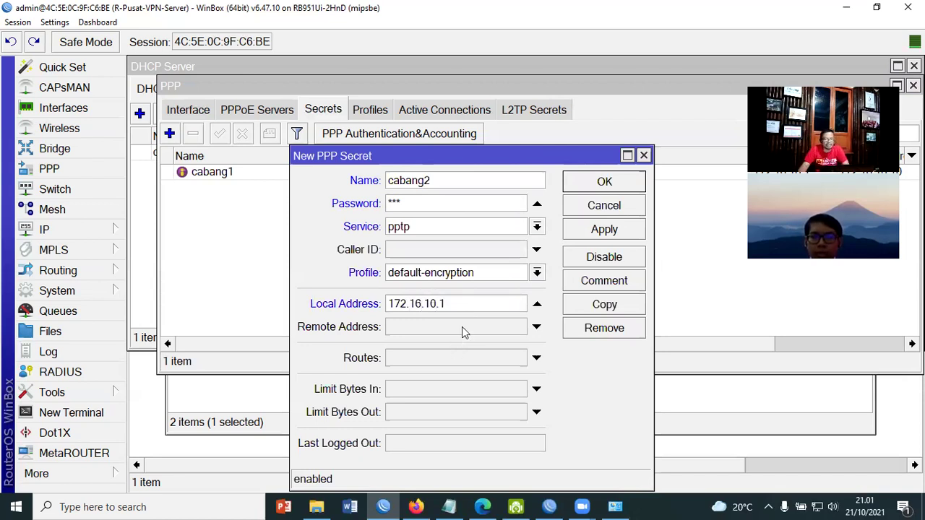
click(462, 327)
text(1)
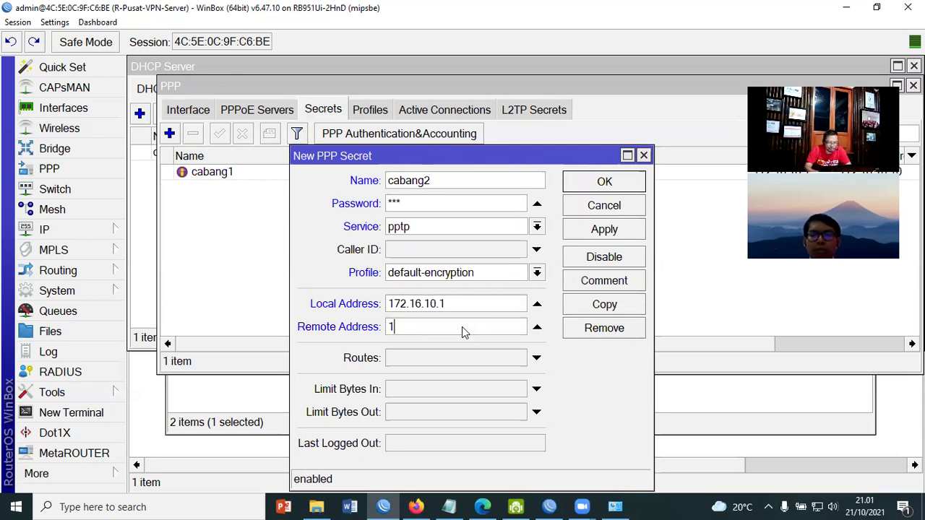
text(72.16)
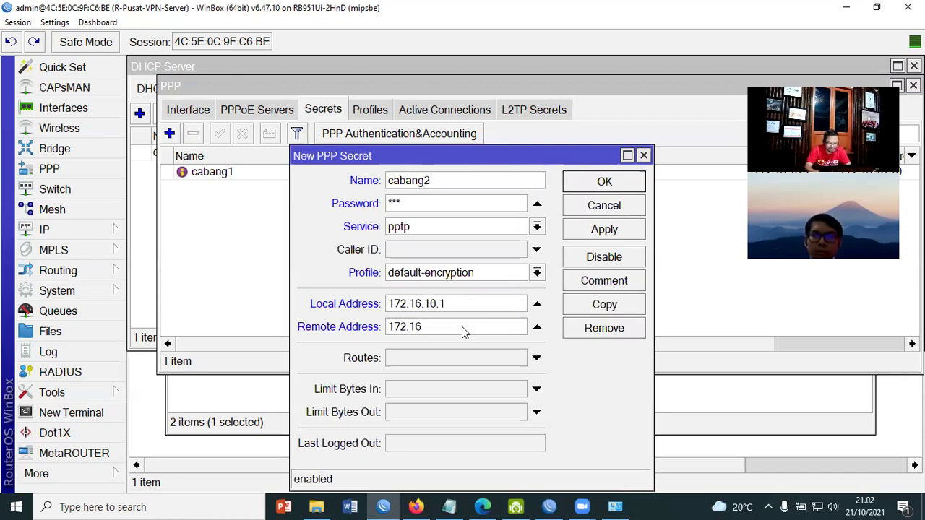
text(.10.20)
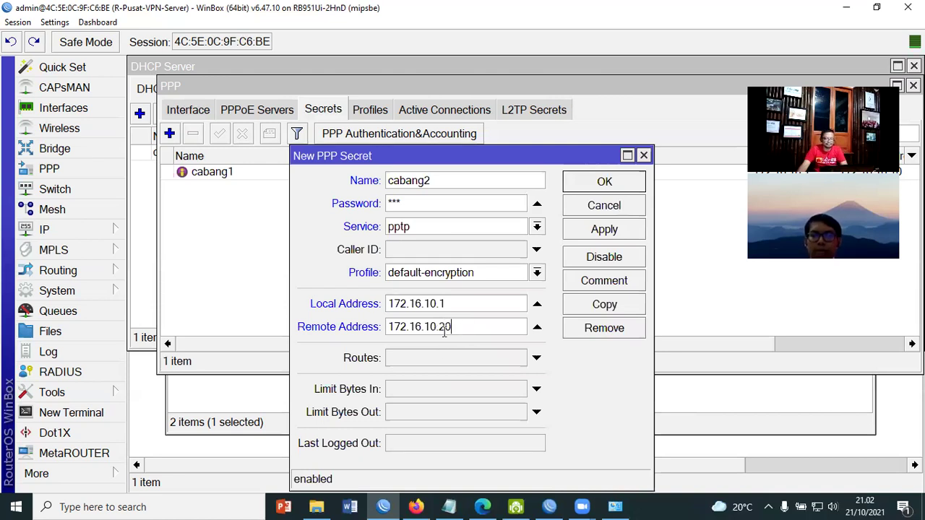
click(615, 230)
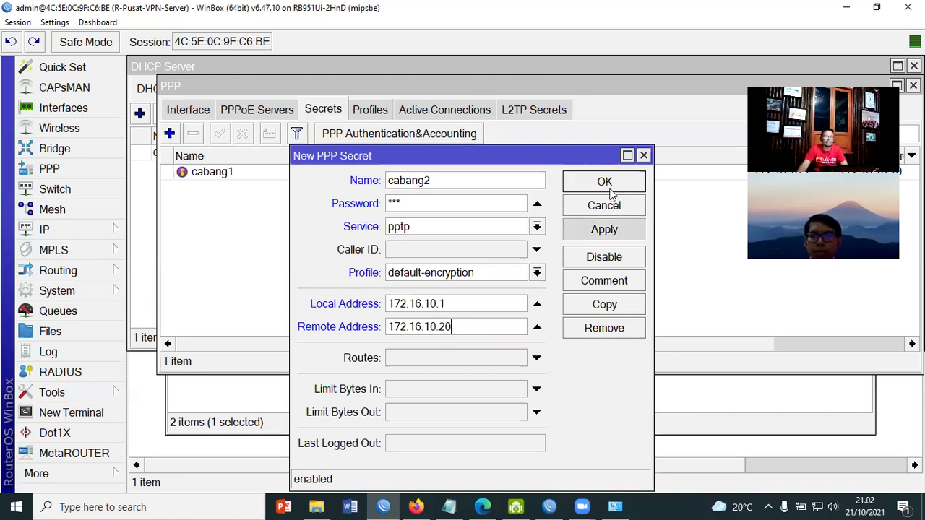
click(643, 156)
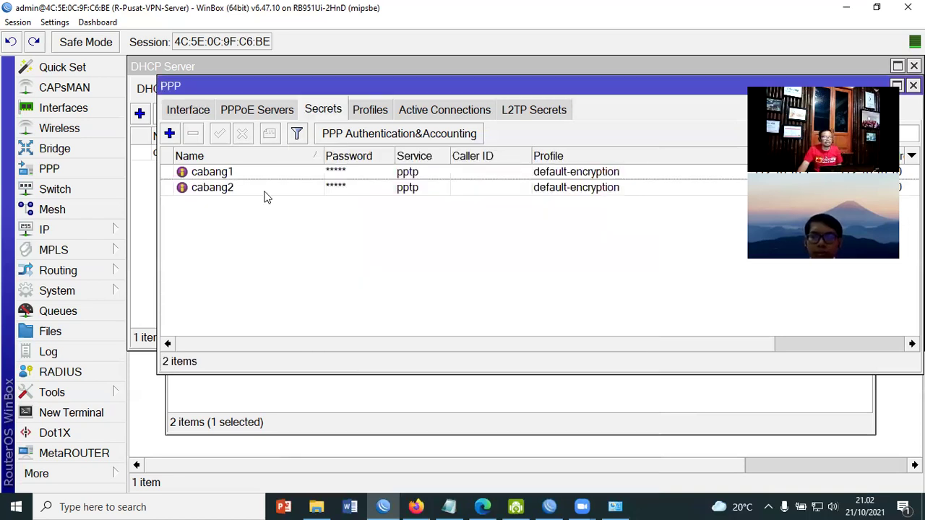
- Copy cabang2 into a new secret cabang3 with remote address 172.16.10.30 and save it
double_click(506, 187)
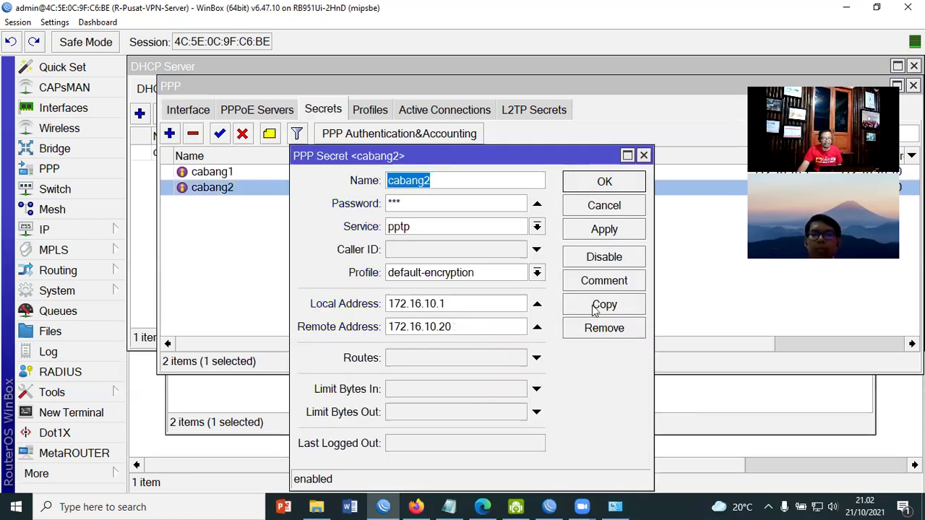
click(594, 309)
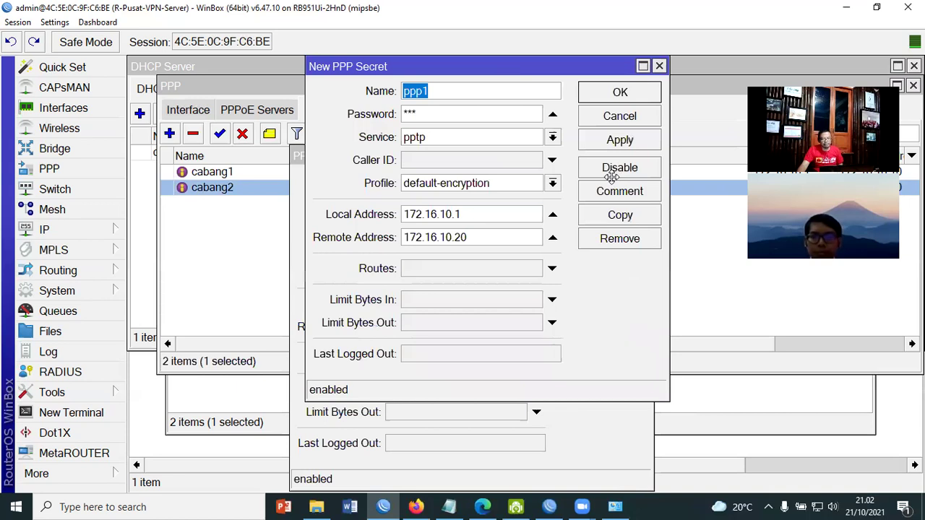
drag(454, 70, 616, 206)
text(cabang3)
click(654, 377)
key(BackSpace)
key(BackSpace)
text(30)
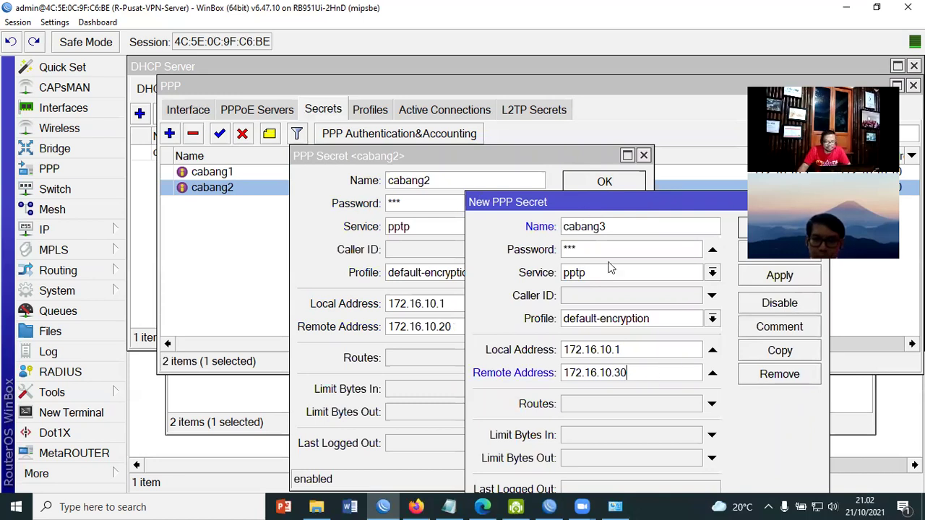
click(602, 257)
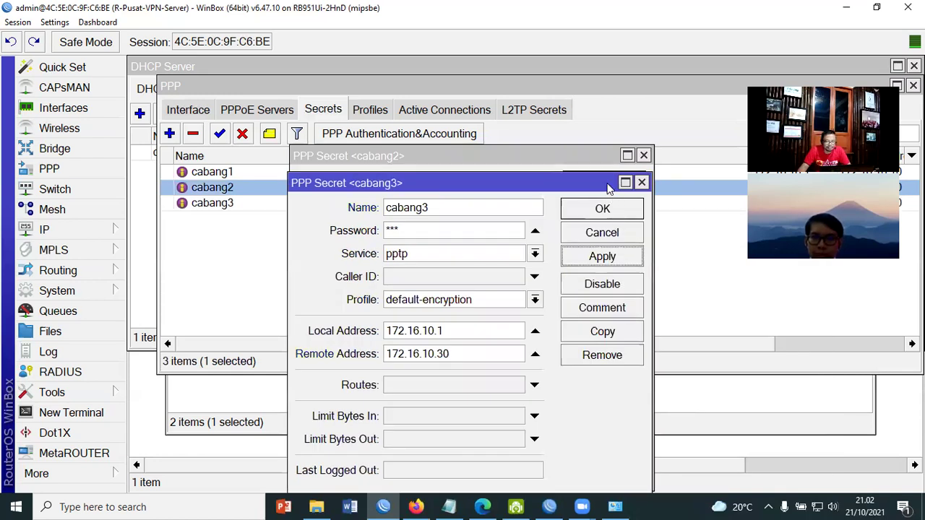
key(Escape)
click(599, 181)
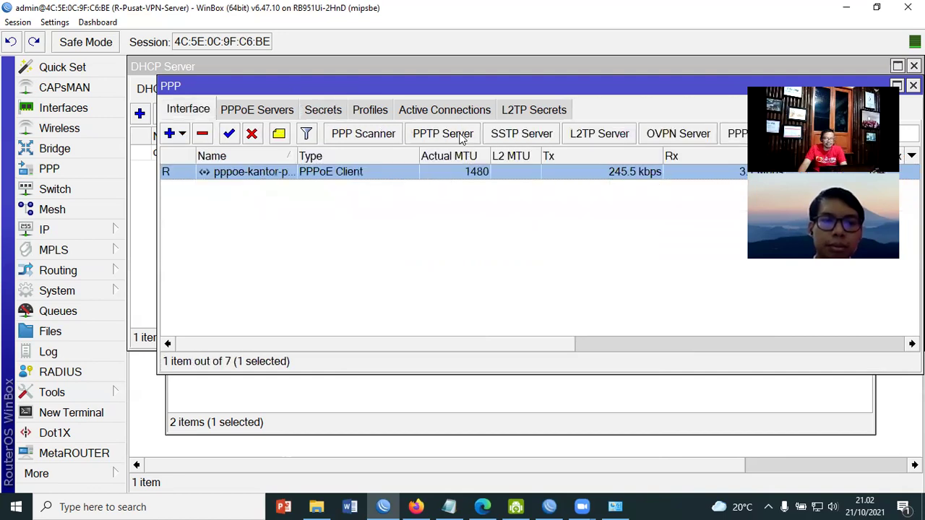
click(462, 137)
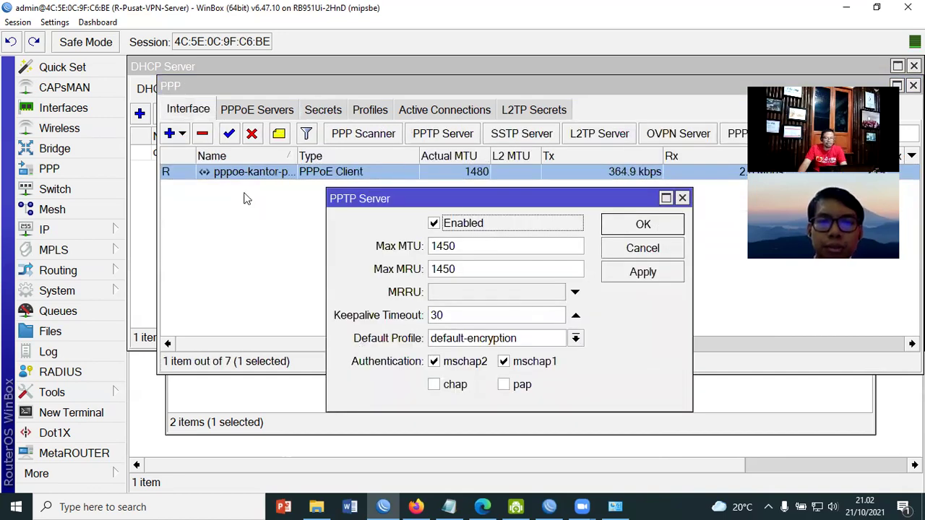
key(Escape)
click(318, 112)
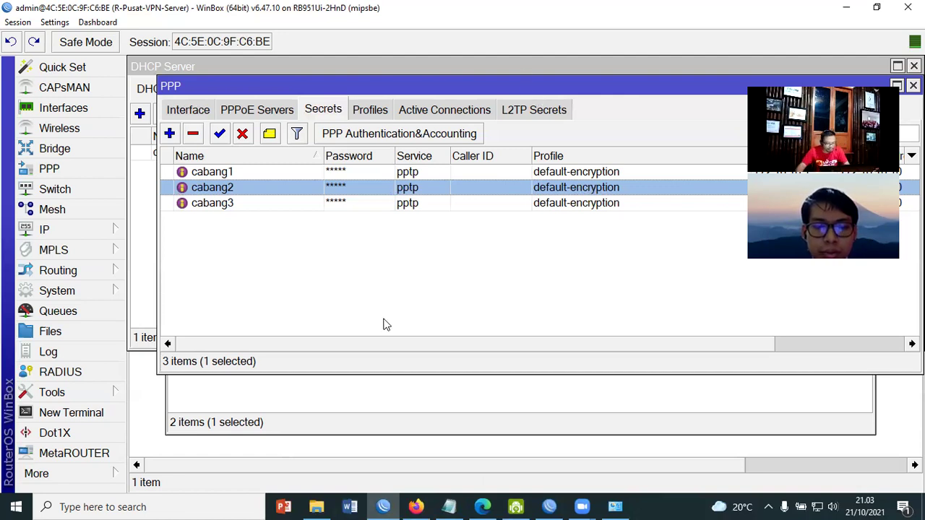
- Launch UltraViewer and connect to the recent partner ID with the partner password
click(209, 506)
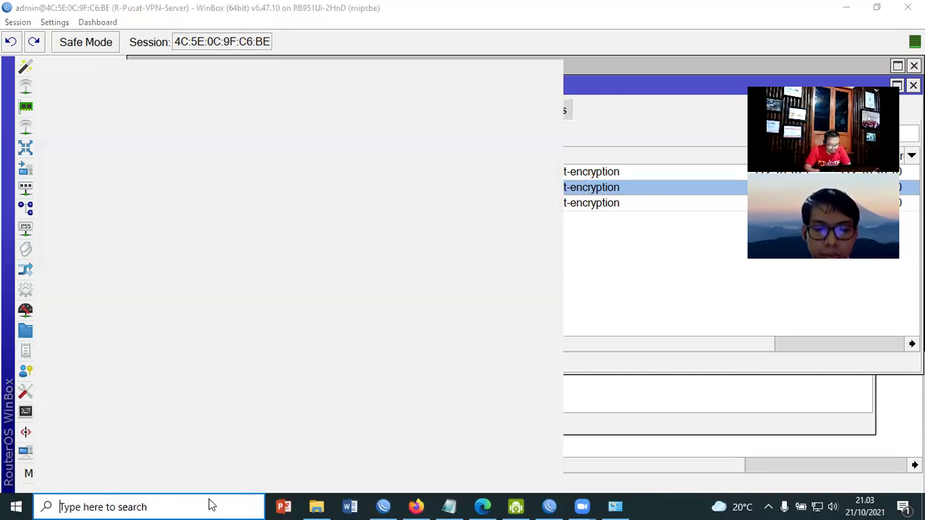
text(ultra)
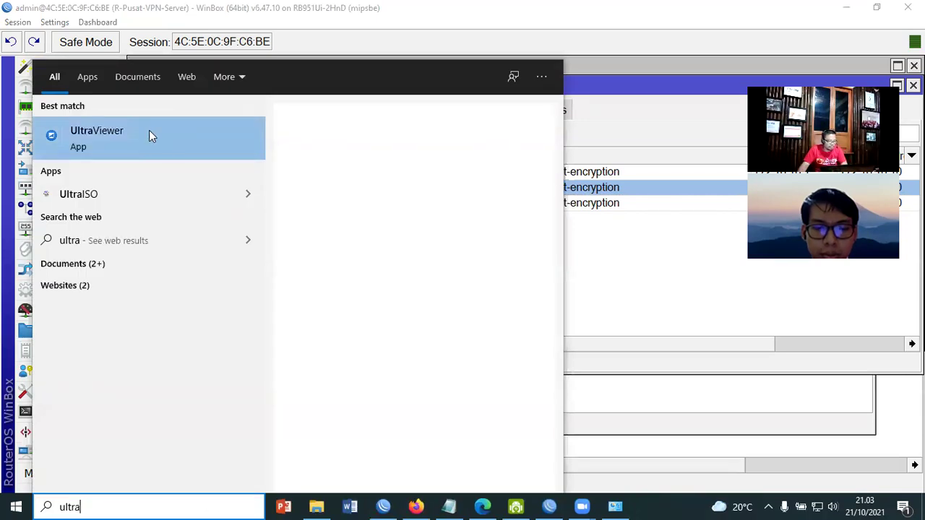
click(149, 130)
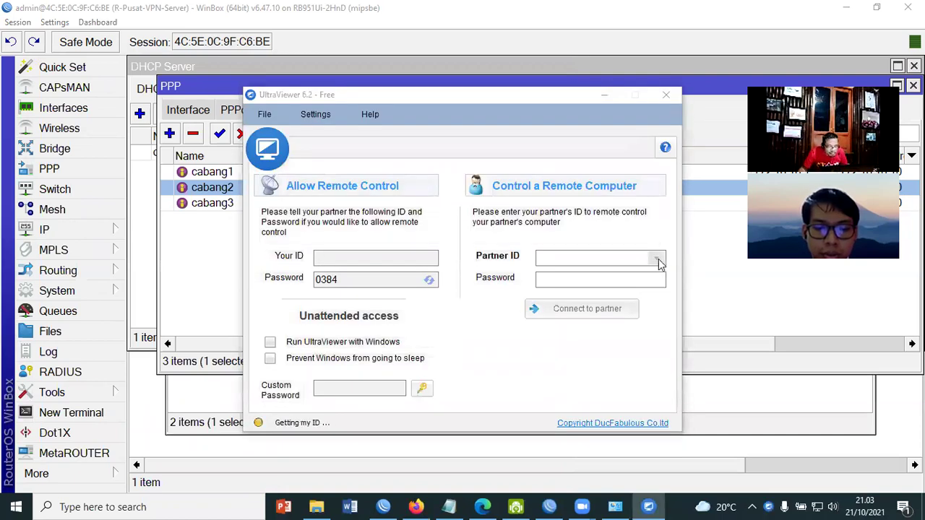
click(658, 260)
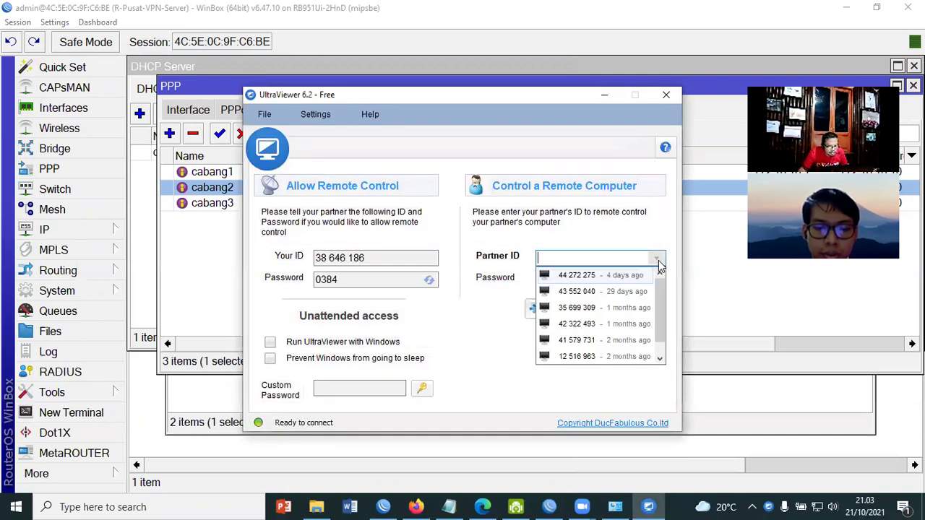
click(579, 275)
text(****)
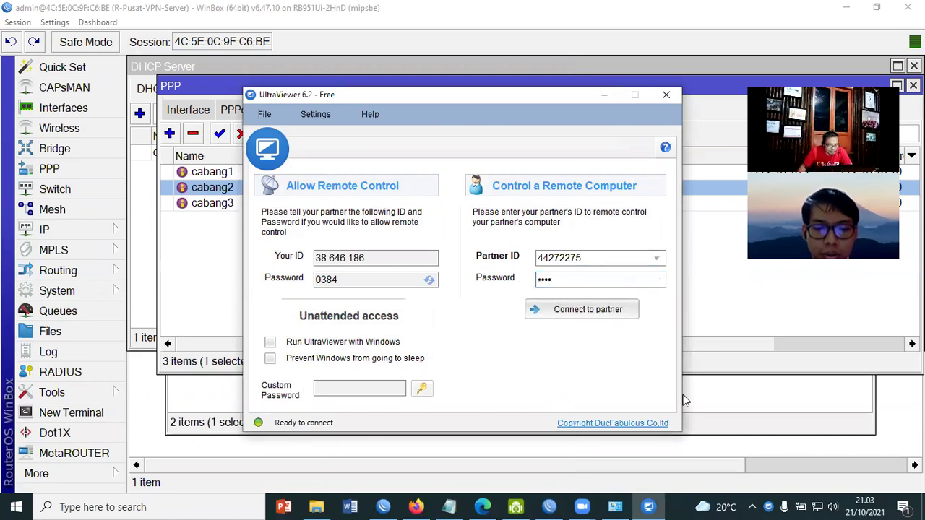
click(622, 314)
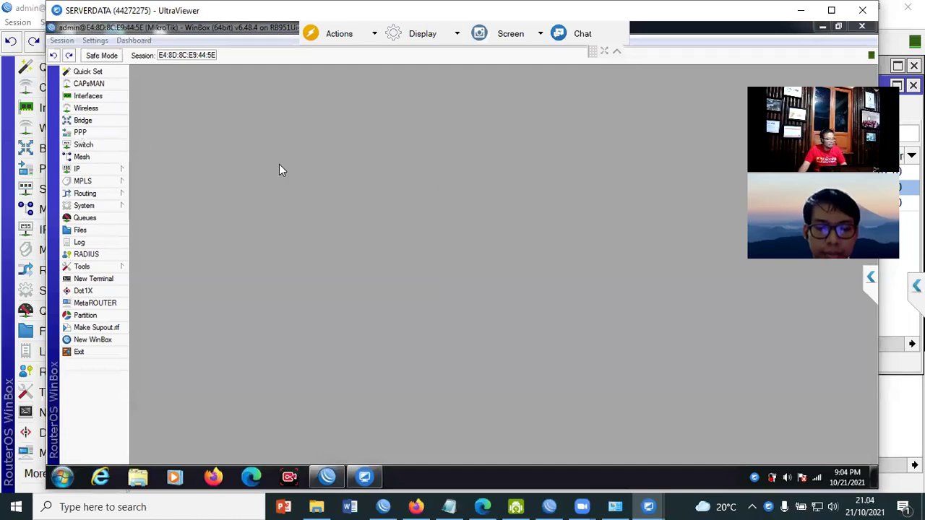
- Set the branch router's identity to R-Cabang1 in System > Identity
click(84, 207)
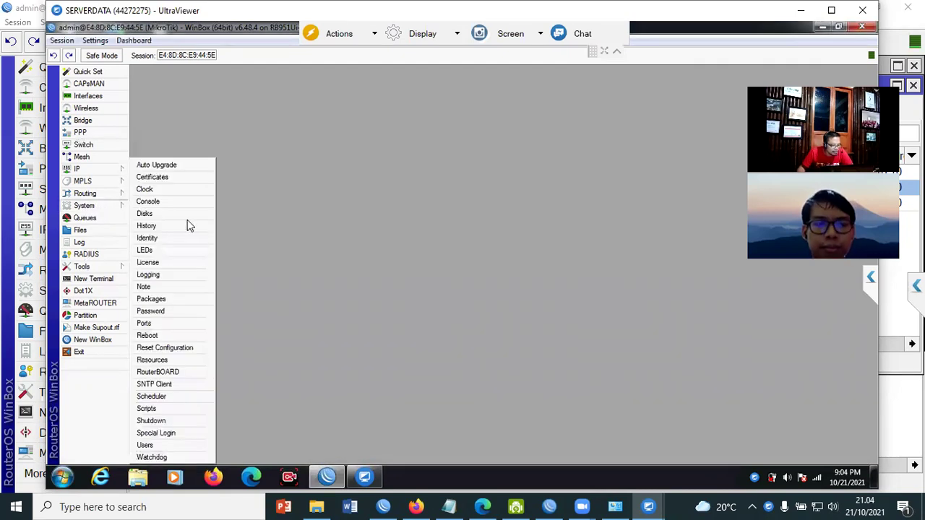
click(160, 239)
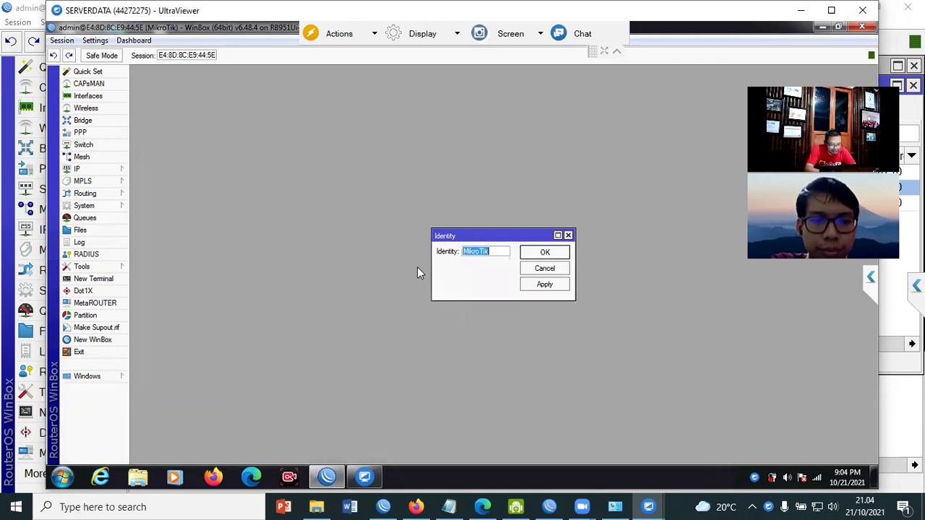
text(R)
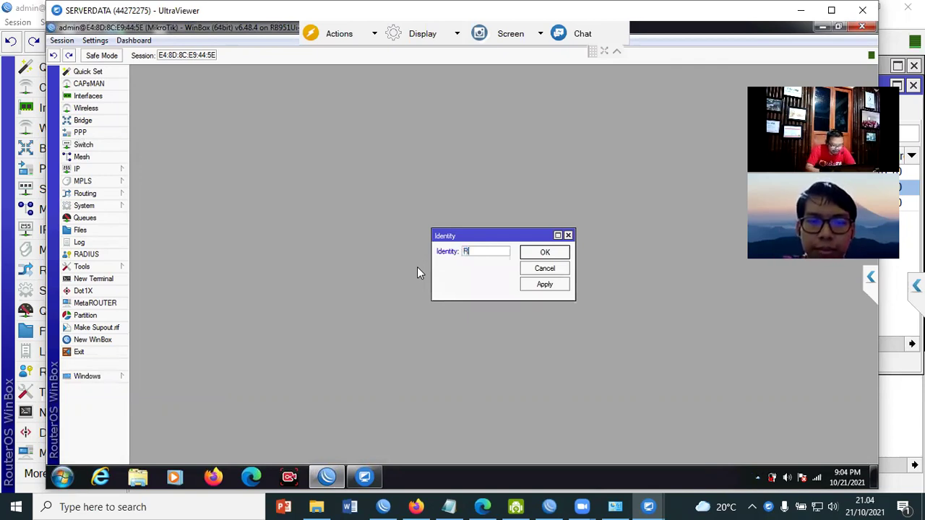
text(-Cabang1)
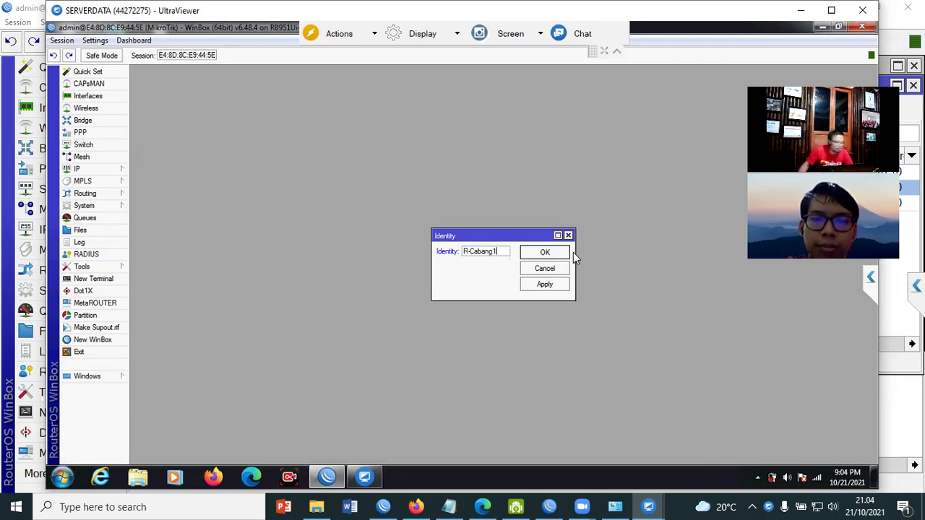
key(Return)
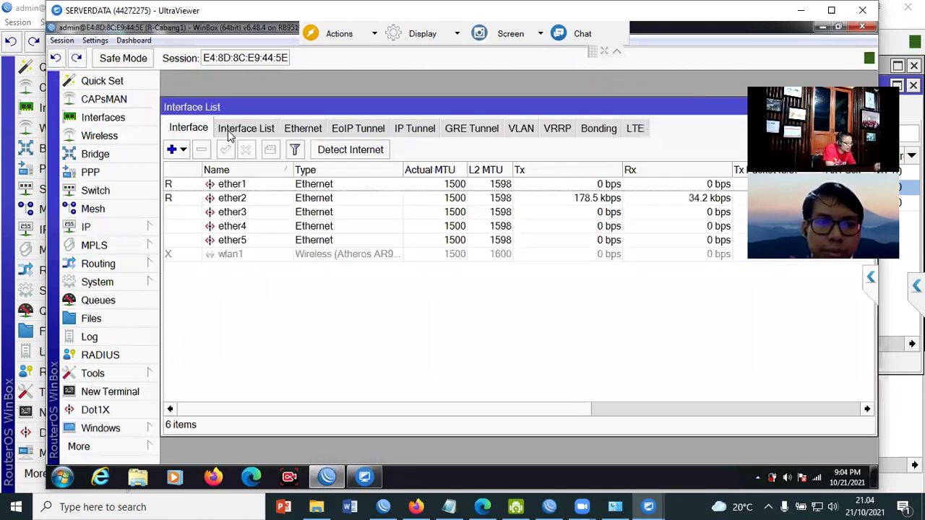
- Rename interface ether1 to ether1-Internet
key(Down)
key(Return)
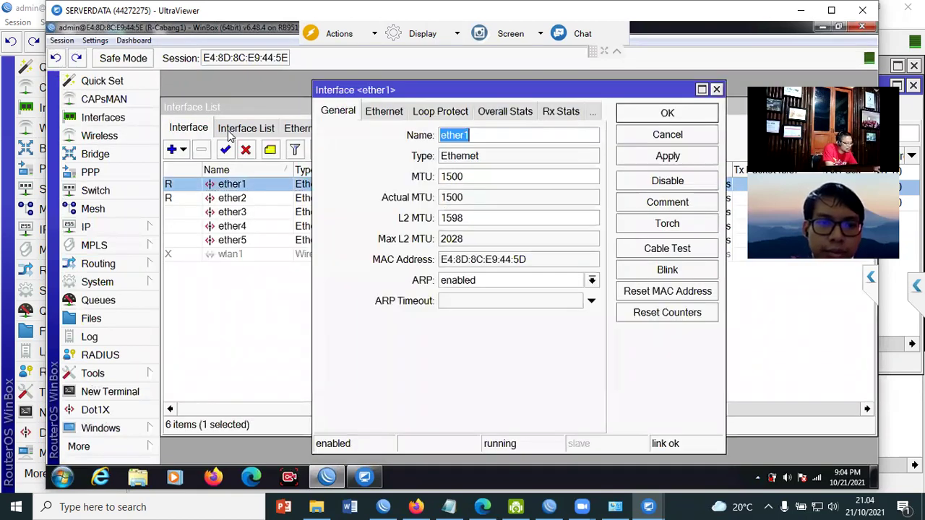
key(End)
text(-Internet)
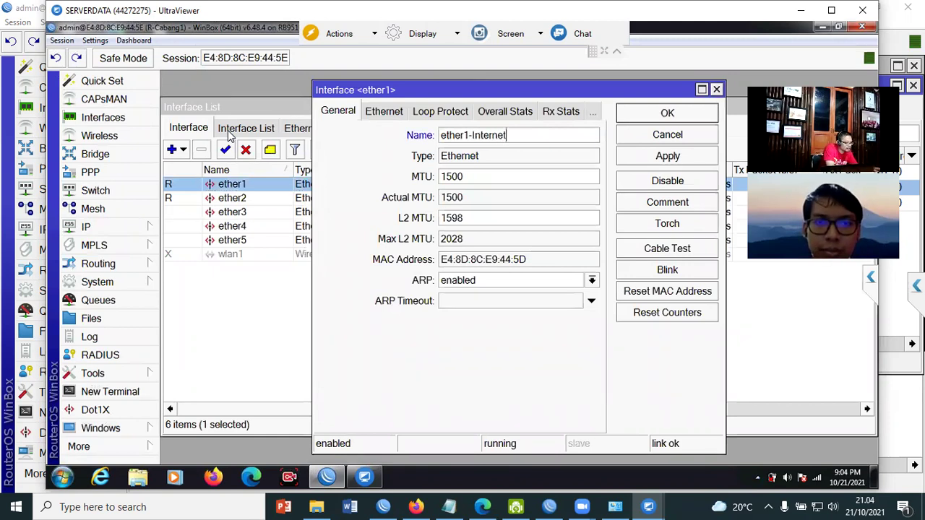
key(Return)
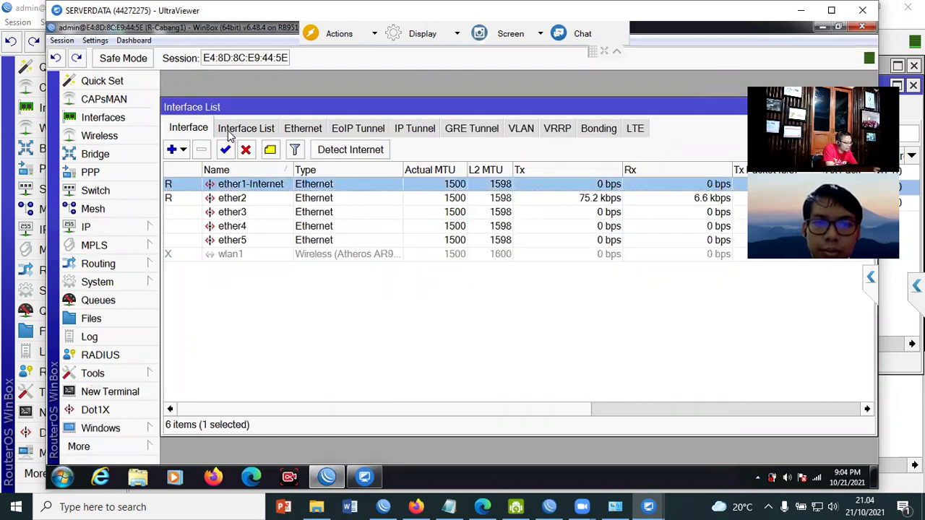
- Rename interface ether2 to ether2-LAN
key(Down)
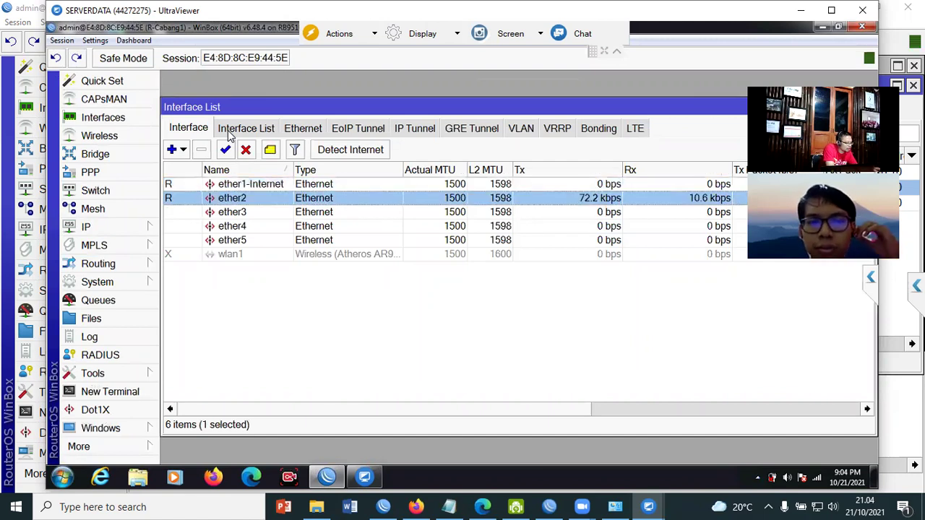
key(Return)
key(End)
text(-LAN)
key(Return)
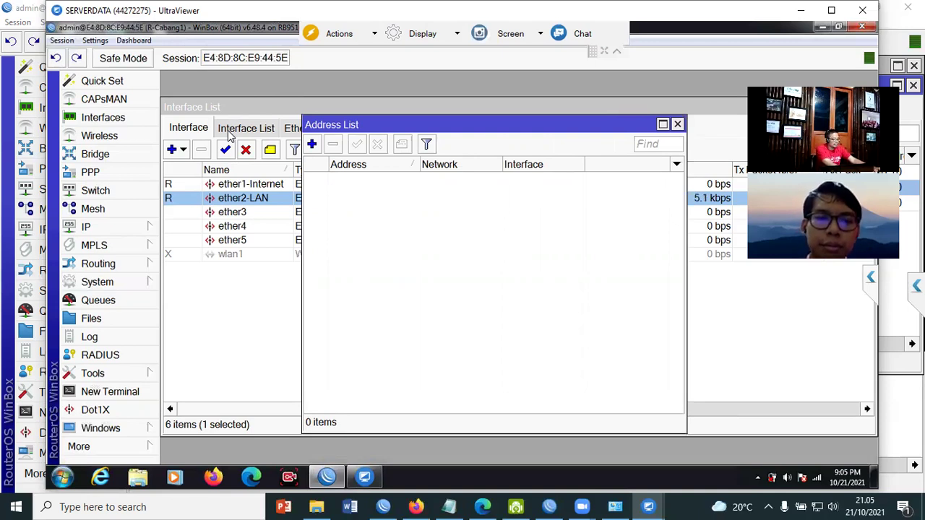
- Create a new PPPoE client named pppoe-kcb1
key(Escape)
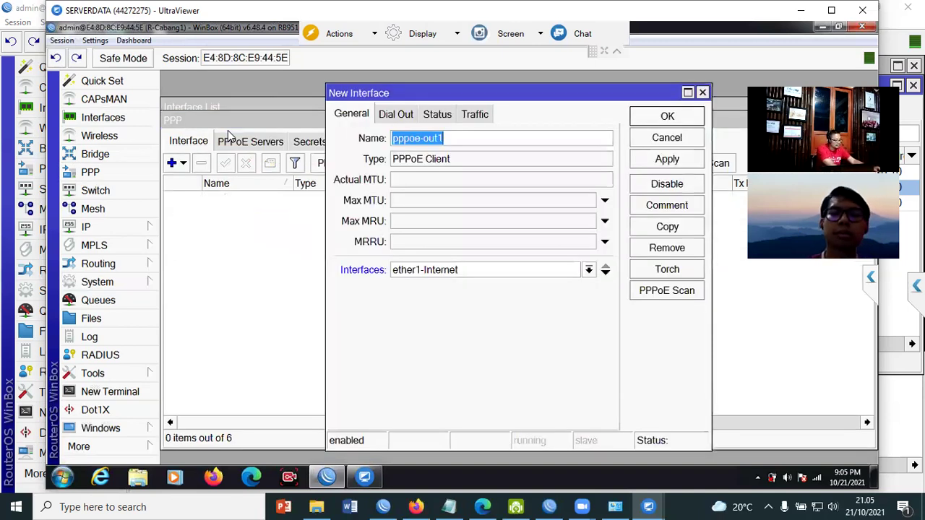
key(BackSpace)
key(BackSpace)
key(BackSpace)
key(BackSpace)
text(k)
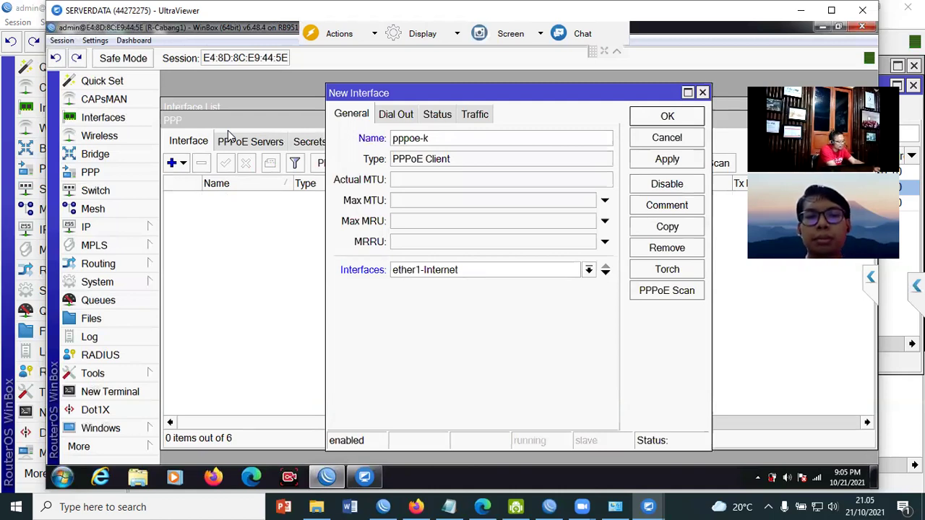
text(cb1)
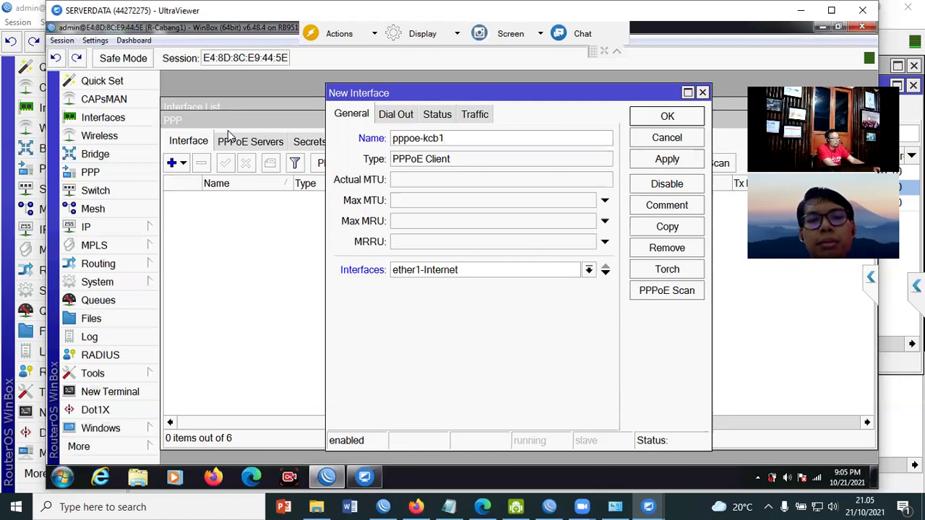
- Enter the ISP login and password, choose the default-encryption profile, and apply the client
key(ctrl+Tab)
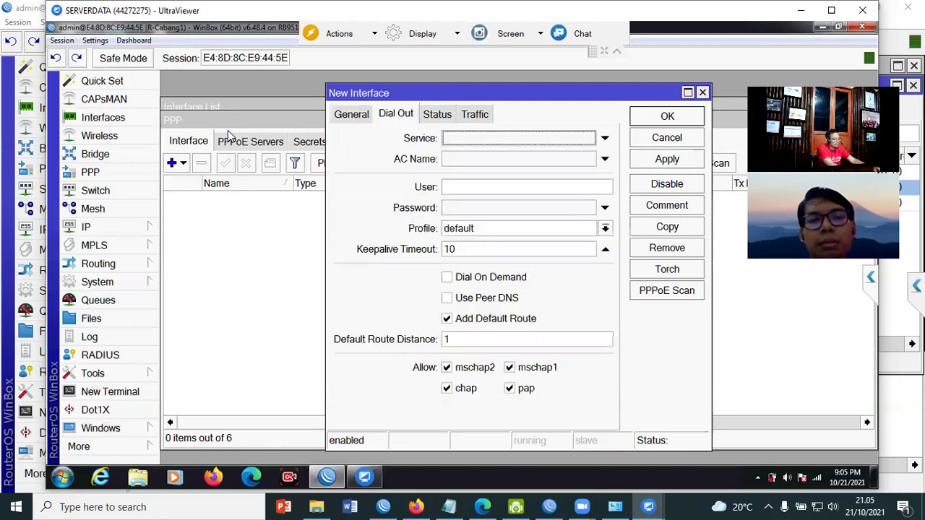
text(internet2)
key(Tab)
text(**)
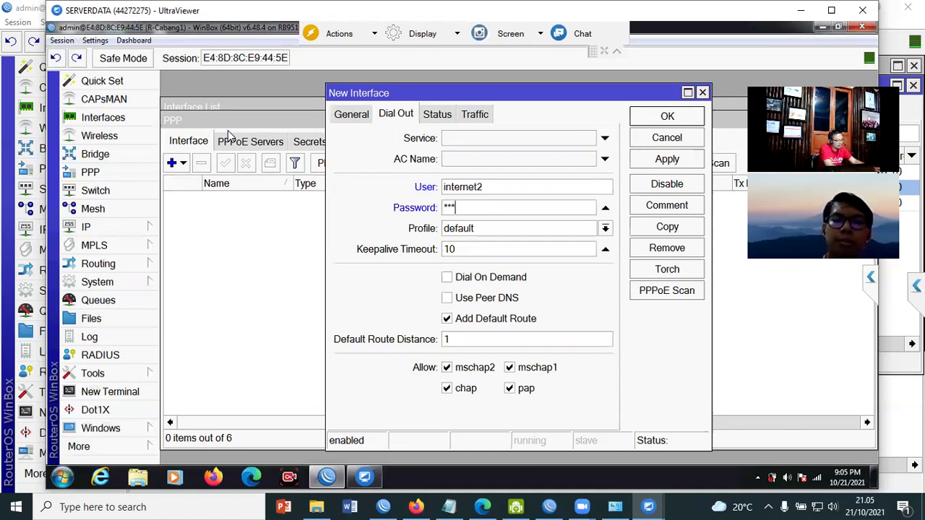
key(Tab)
key(alt+Down)
key(Down)
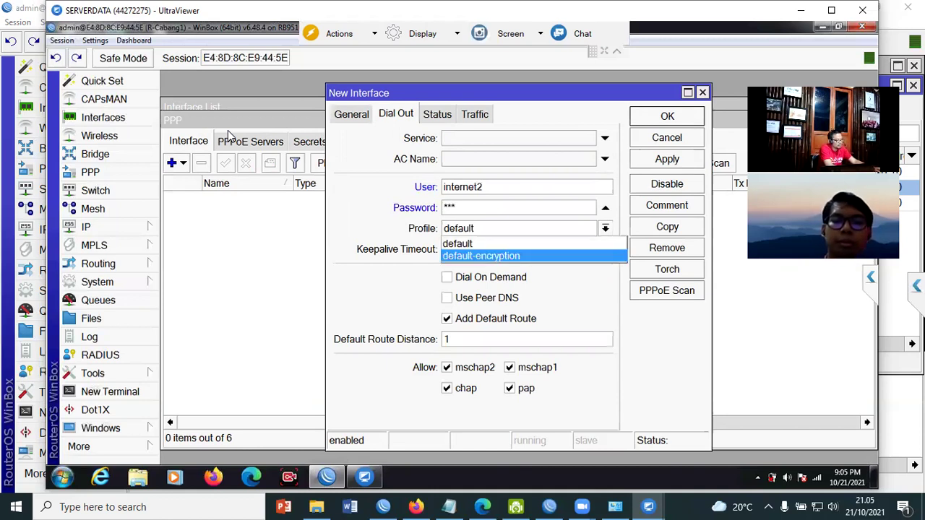
key(Return)
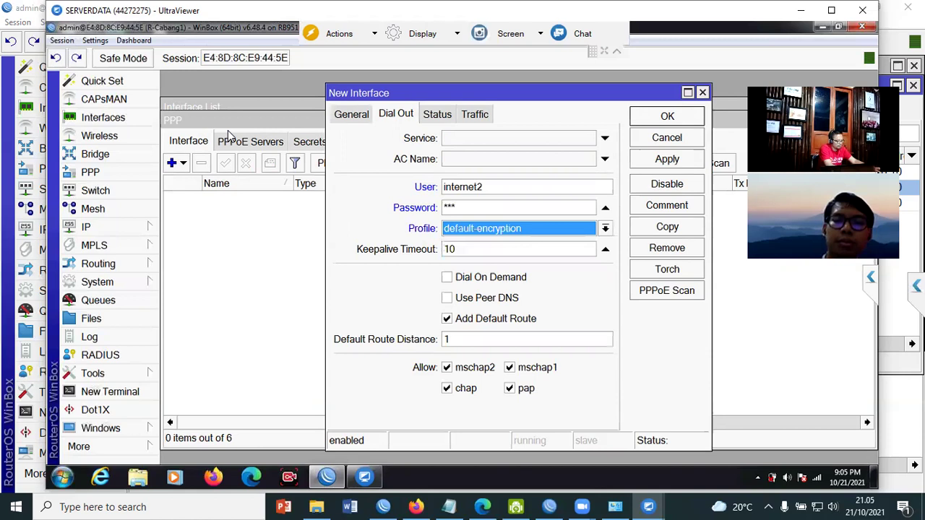
key(Return)
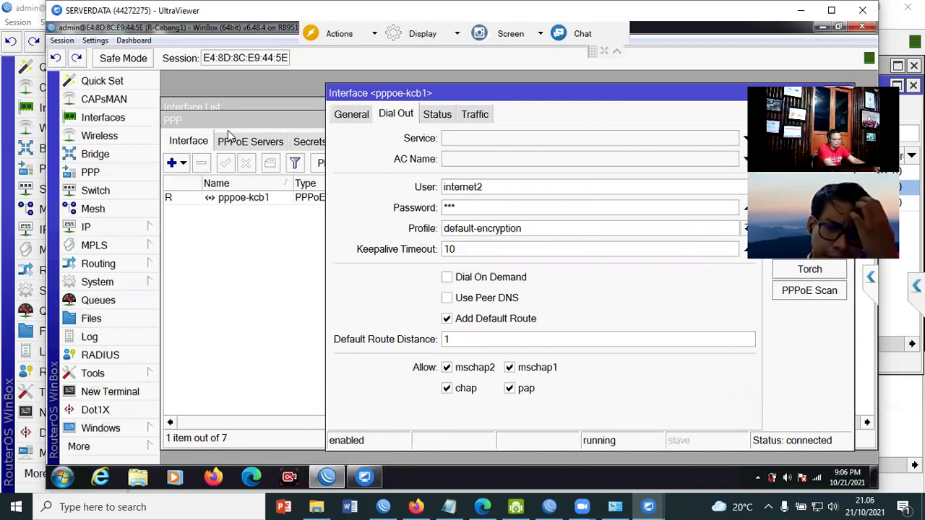
key(Escape)
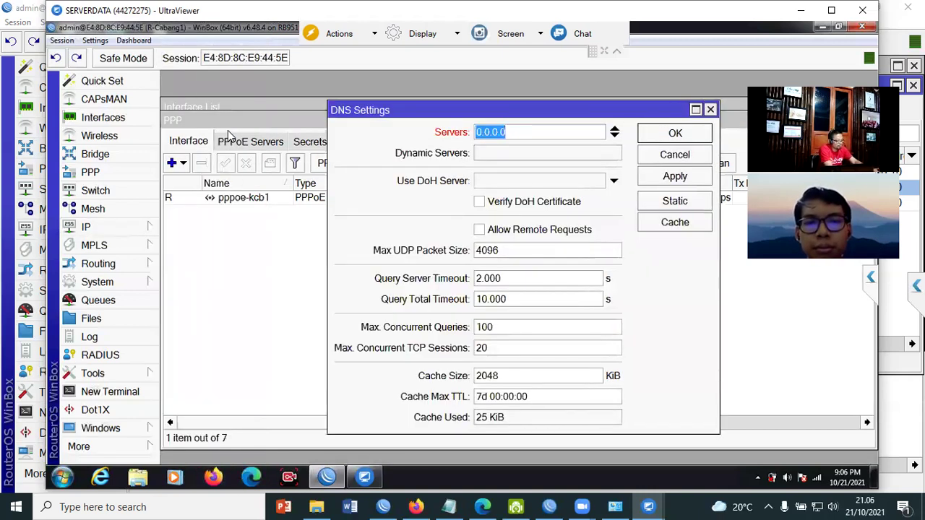
- Set DNS servers 8.8.8.8 and 8.8.4.4 and allow remote requests
text(8.8.8.8)
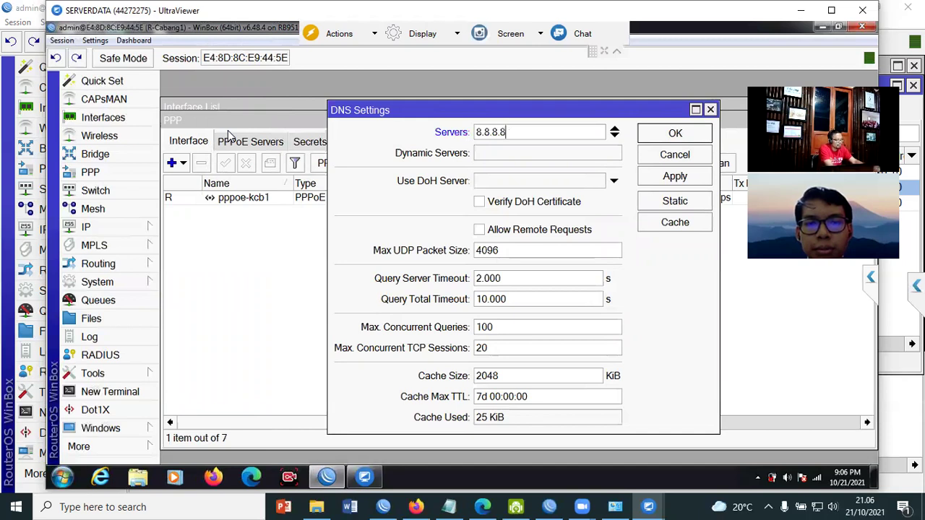
click(614, 133)
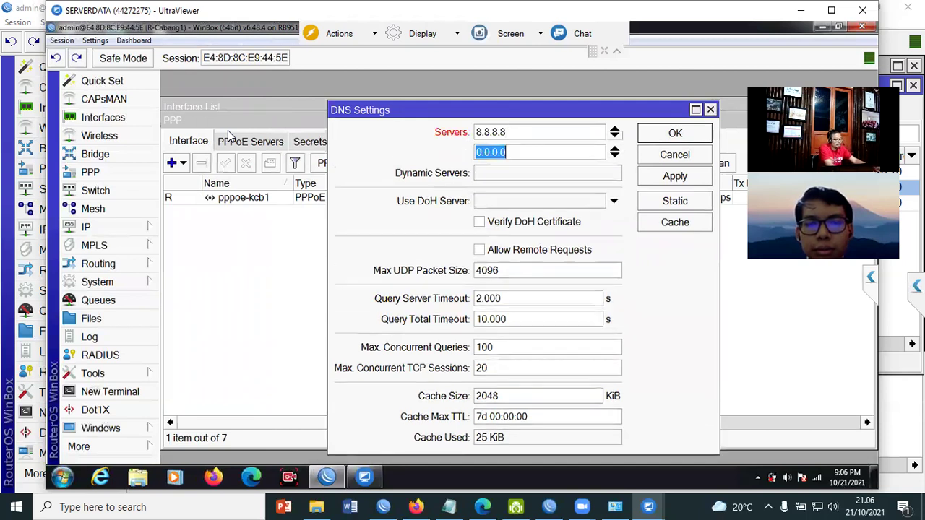
text(8.8.4.4)
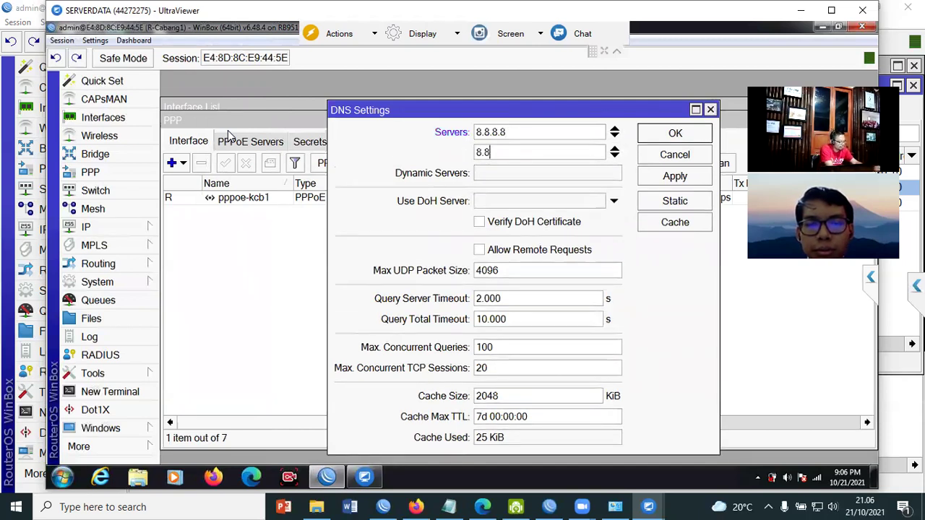
key(Tab)
key(Tab)
key(Tab)
key(space)
key(Return)
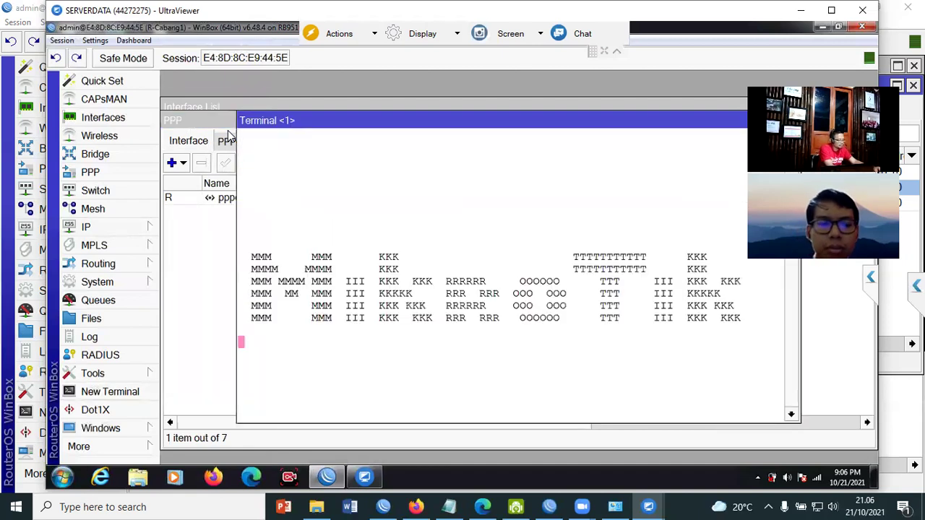
- Stop the google.com ping test and close the branch router's terminal
text(ping google.com)
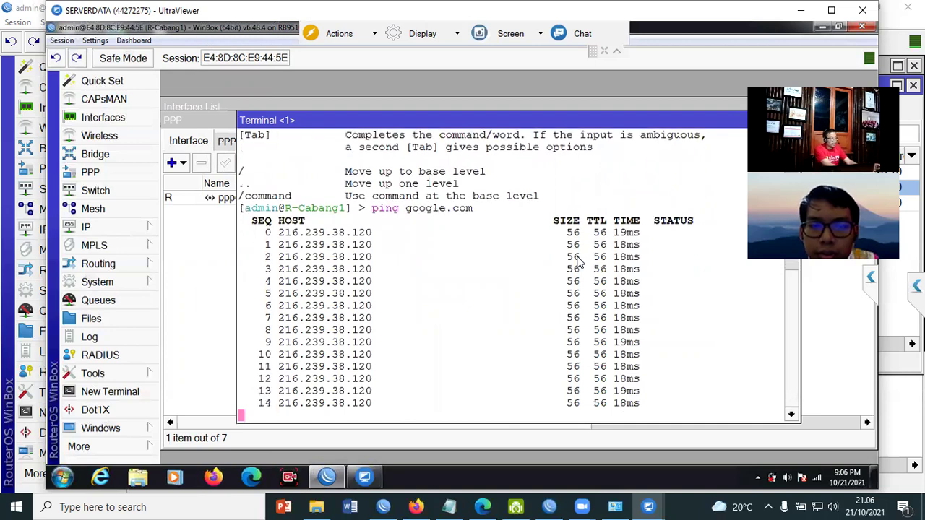
key(ctrl+c)
key(ctrl+d)
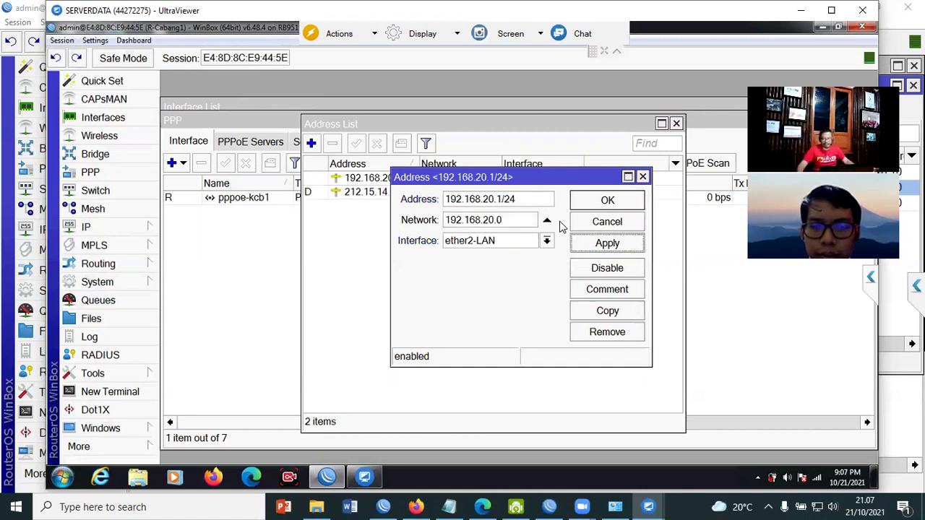
- Bring up the lab guide PDF in Edge at the TOPOLOGI JARINGAN slide on page 4
click(482, 507)
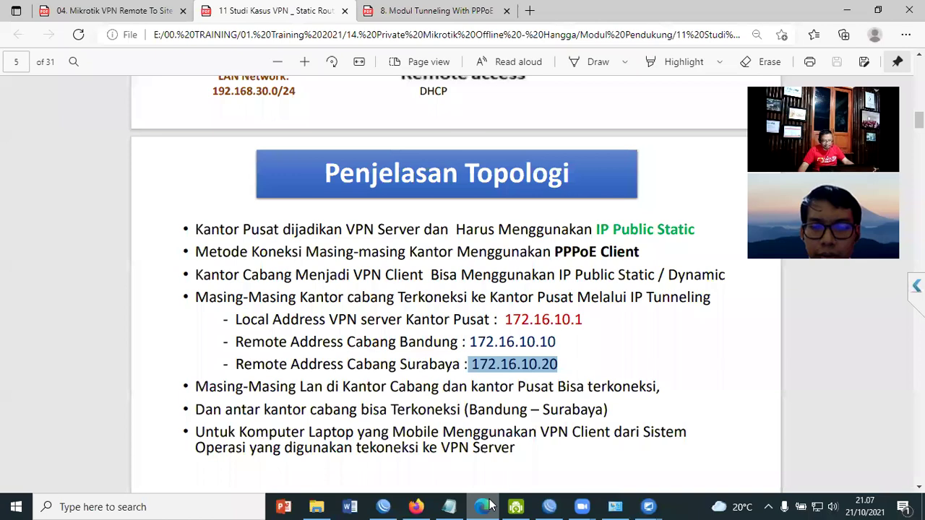
scroll(533, 420, down, 8)
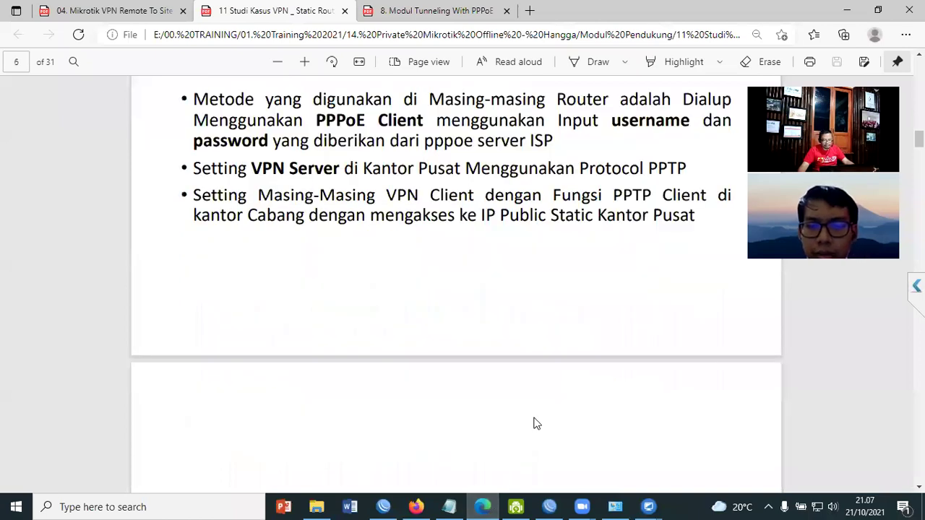
scroll(533, 424, down, 5)
scroll(535, 423, down, 3)
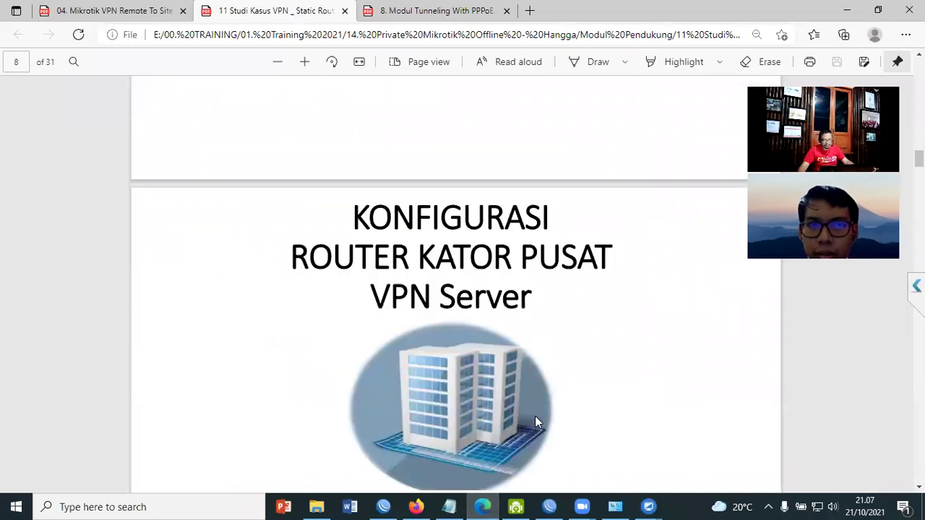
scroll(534, 424, down, 5)
scroll(512, 333, up, 20)
scroll(511, 333, up, 5)
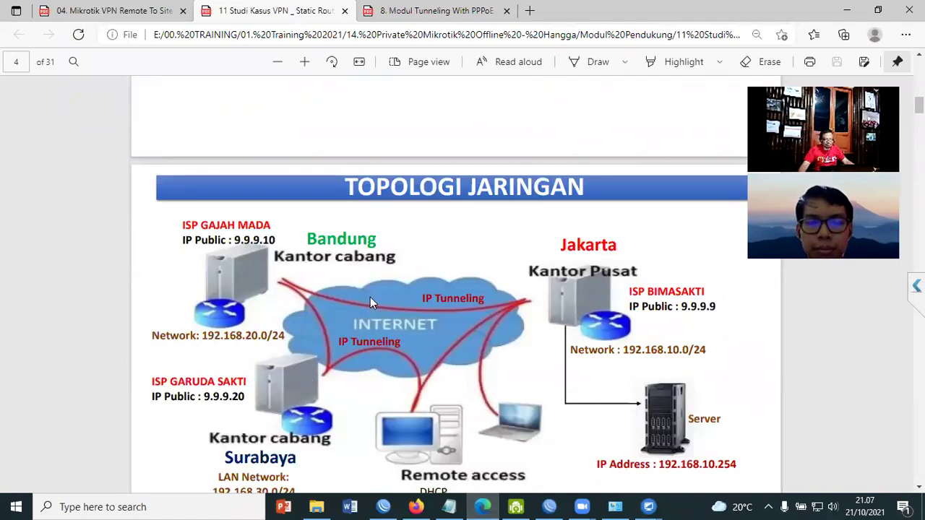
scroll(246, 264, down, 1)
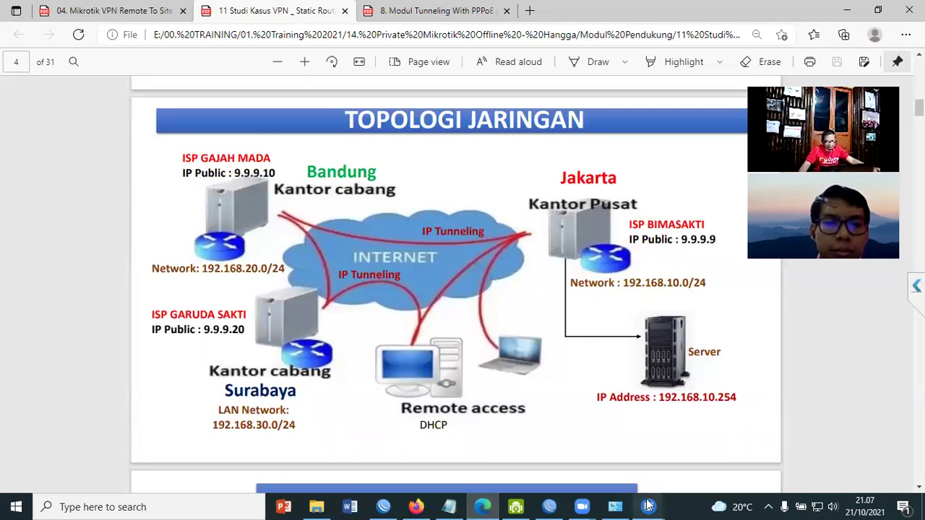
- Finish DHCP Setup on the branch router with the pool ending at 192.168.20.254 and a 00:10:00 lease
mouse_move(648, 505)
click(672, 473)
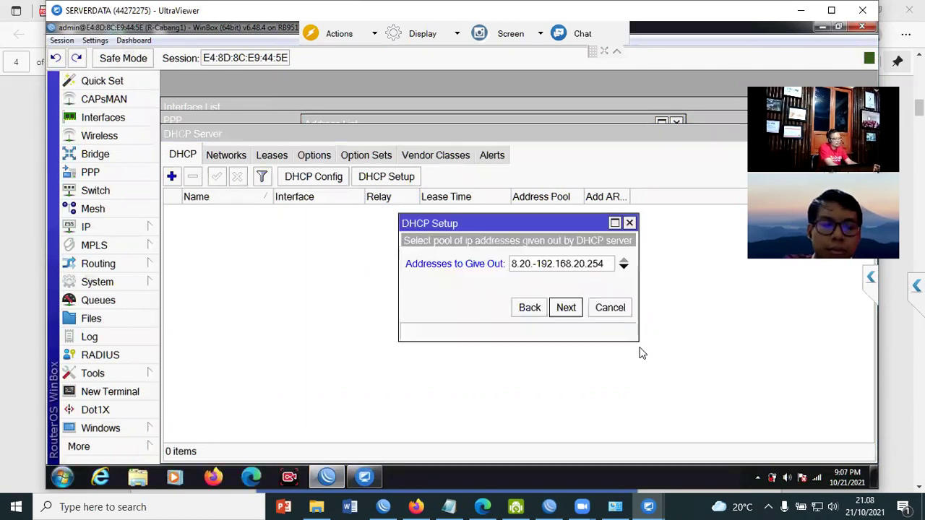
key(Return)
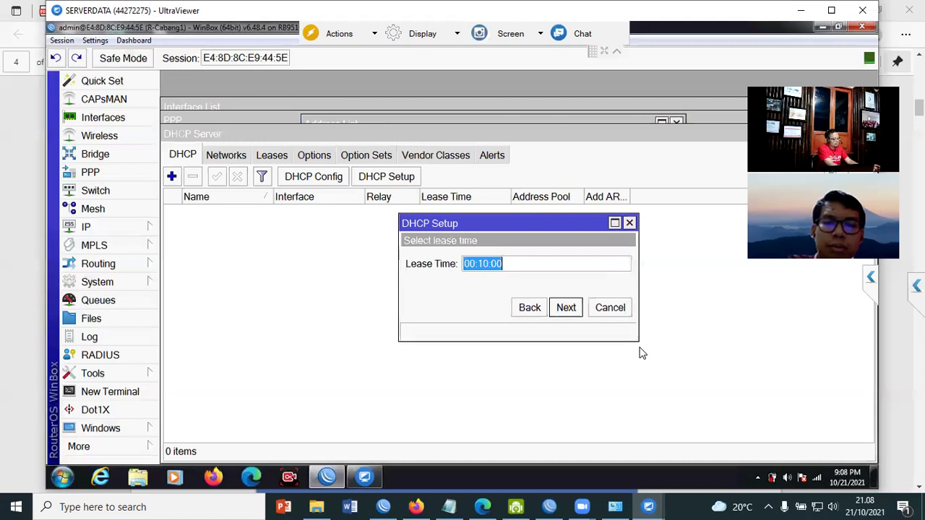
key(Return)
key(Return)
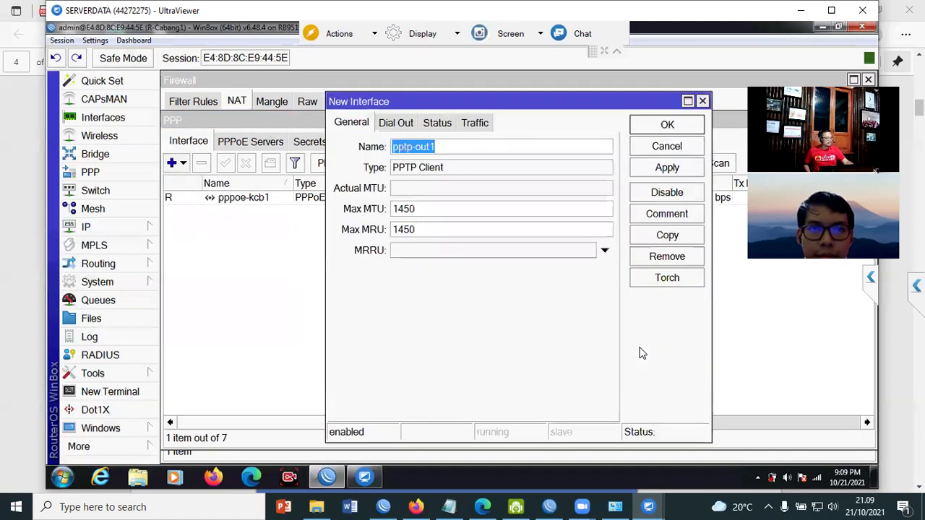
- Rename the new PPTP client to pptp-kcb1 and bring up its Dial Out settings
key(End)
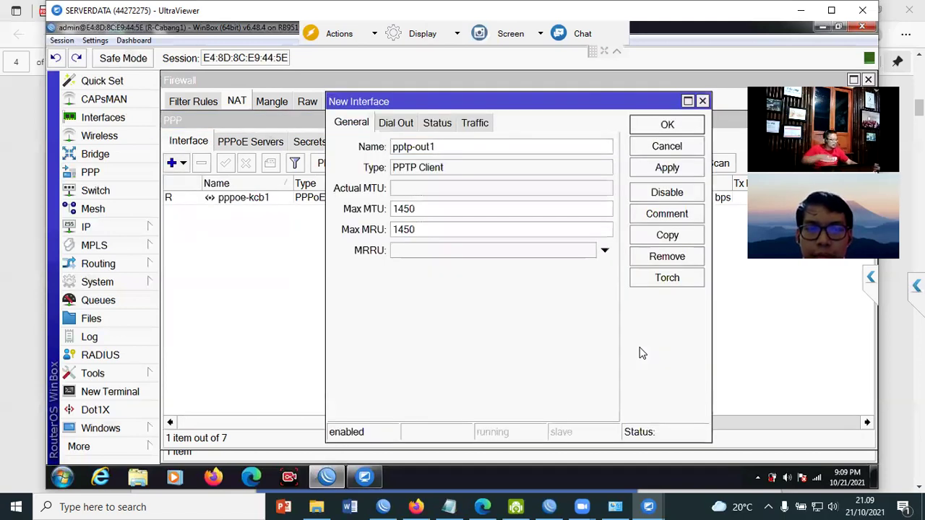
key(BackSpace)
key(BackSpace)
key(BackSpace)
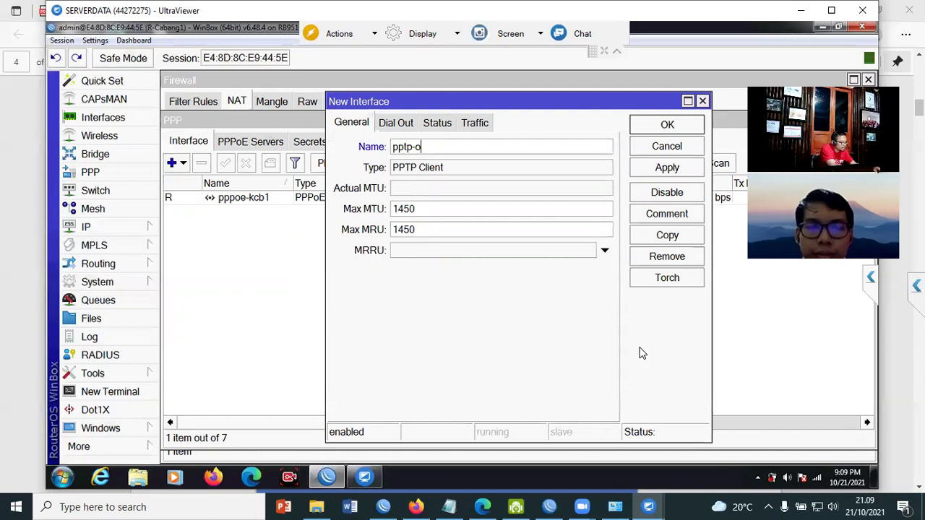
key(BackSpace)
text(k)
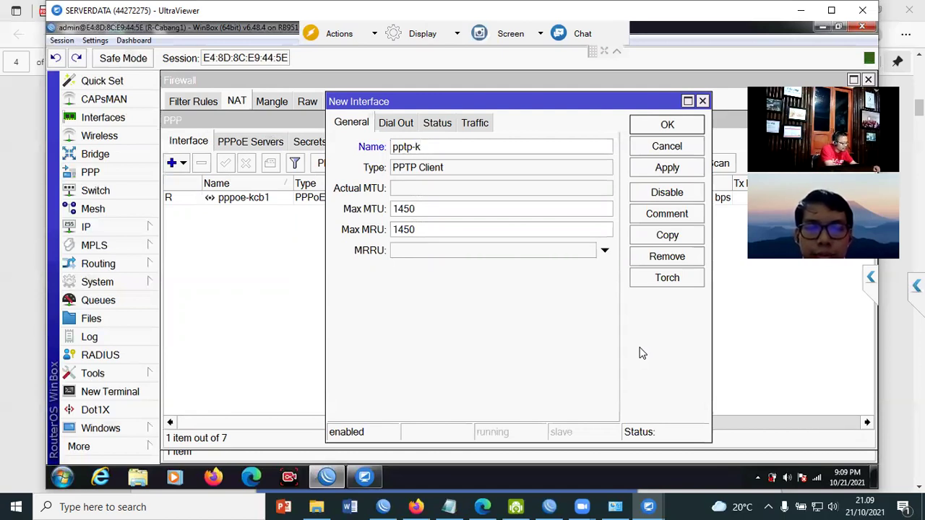
text(cb1)
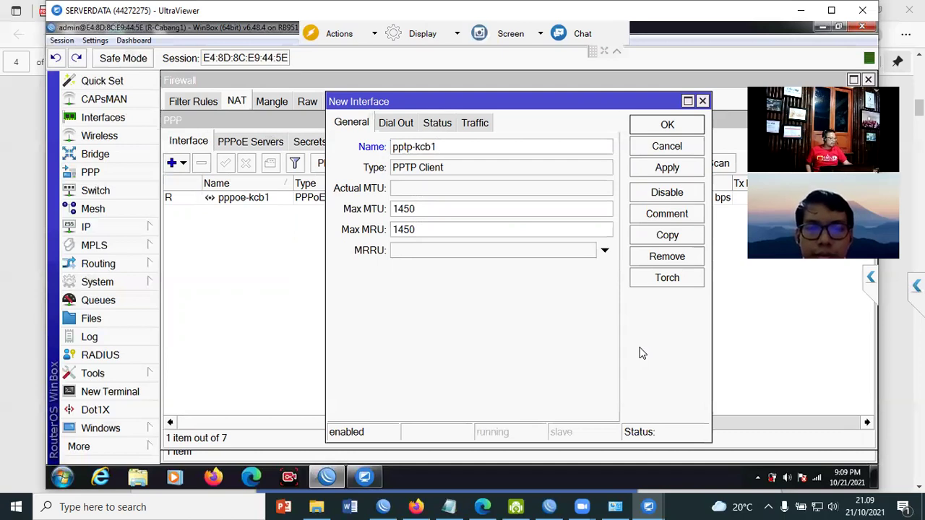
key(ctrl+Tab)
key(End)
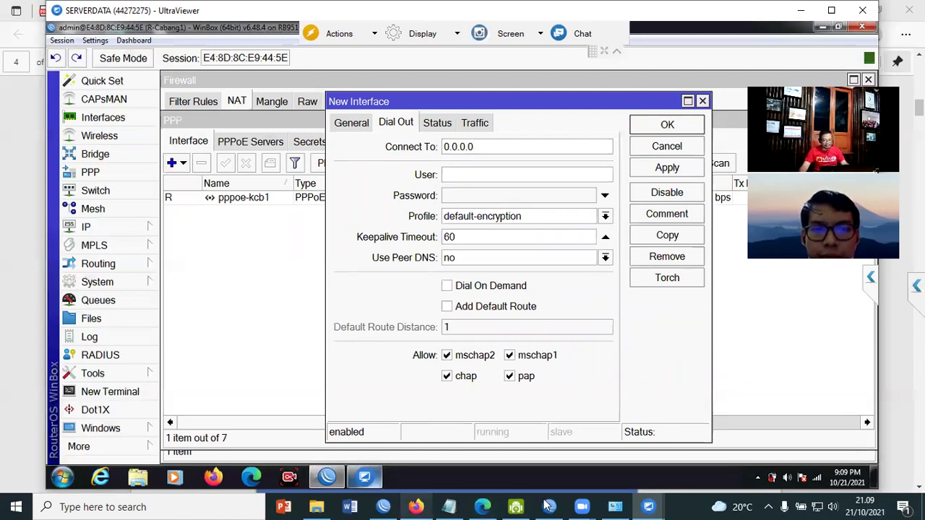
- Copy the head-office public address 212.15.14.11 from its IP Addresses entry
mouse_move(549, 506)
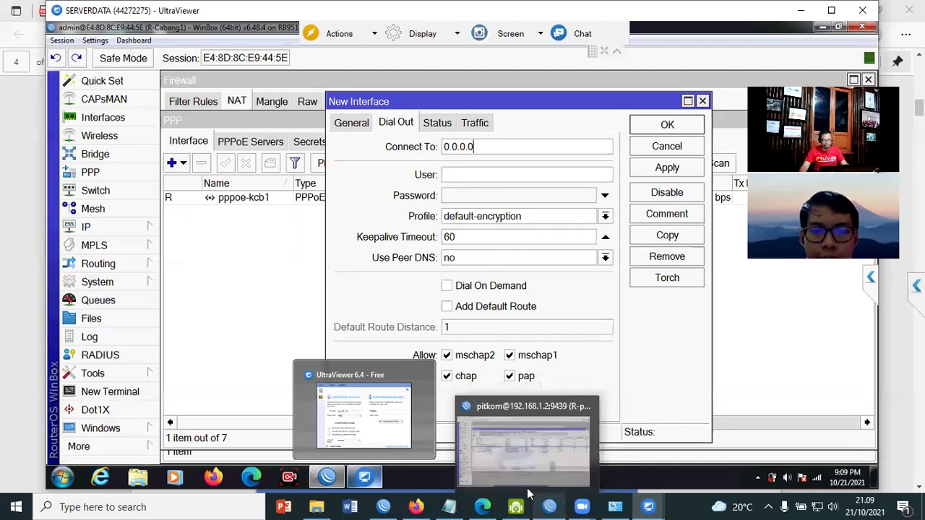
mouse_move(375, 473)
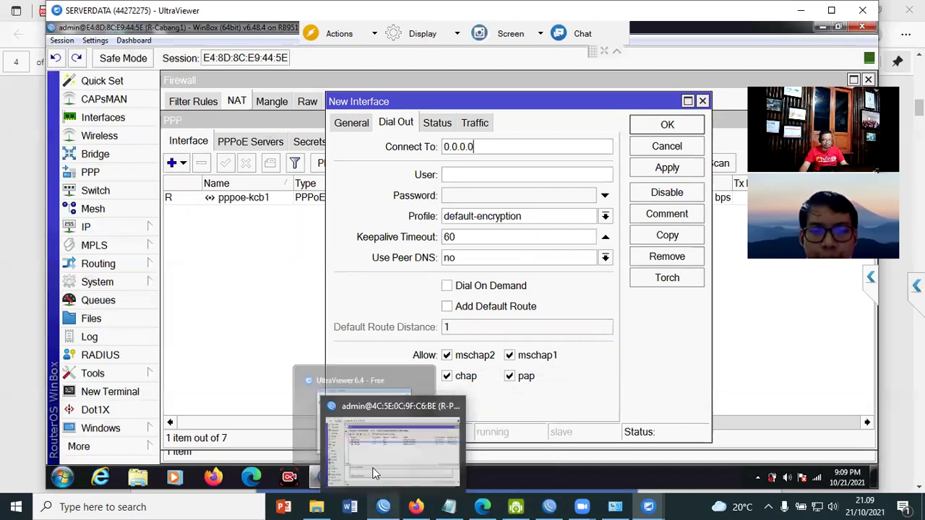
click(374, 473)
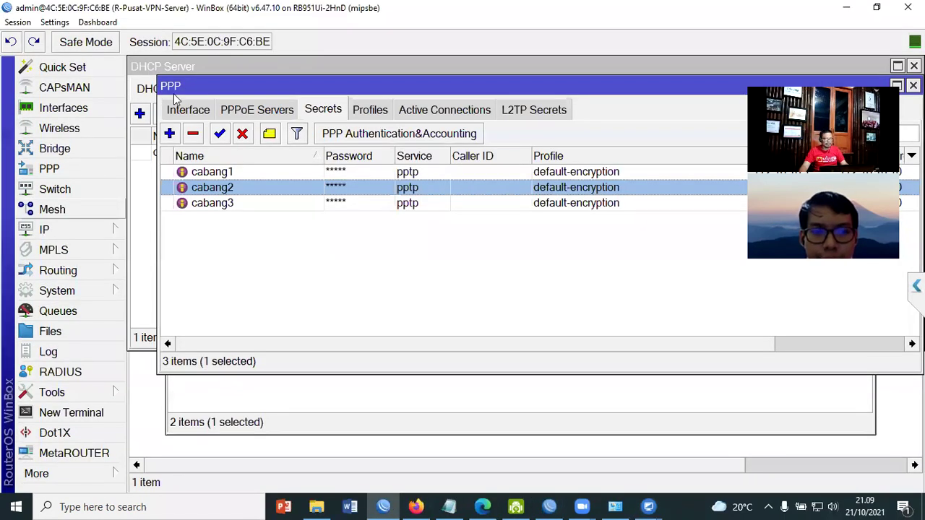
click(250, 225)
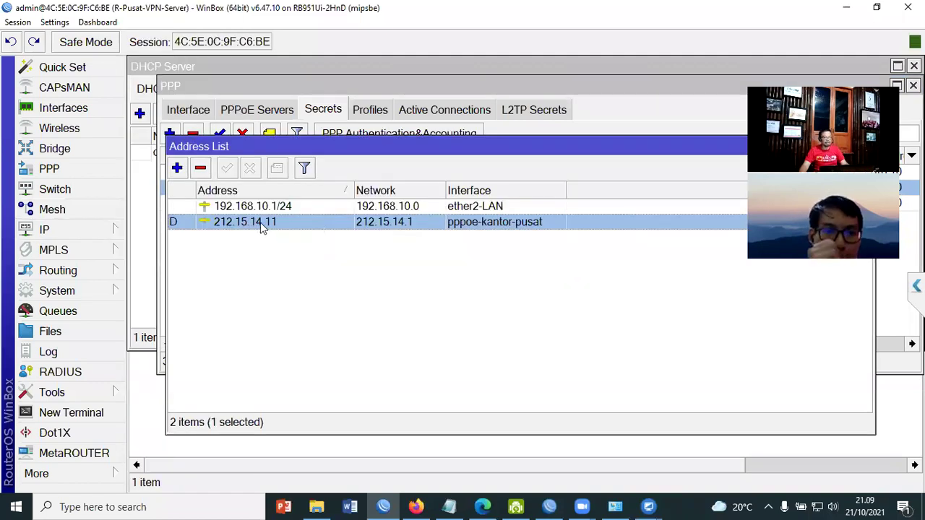
double_click(261, 226)
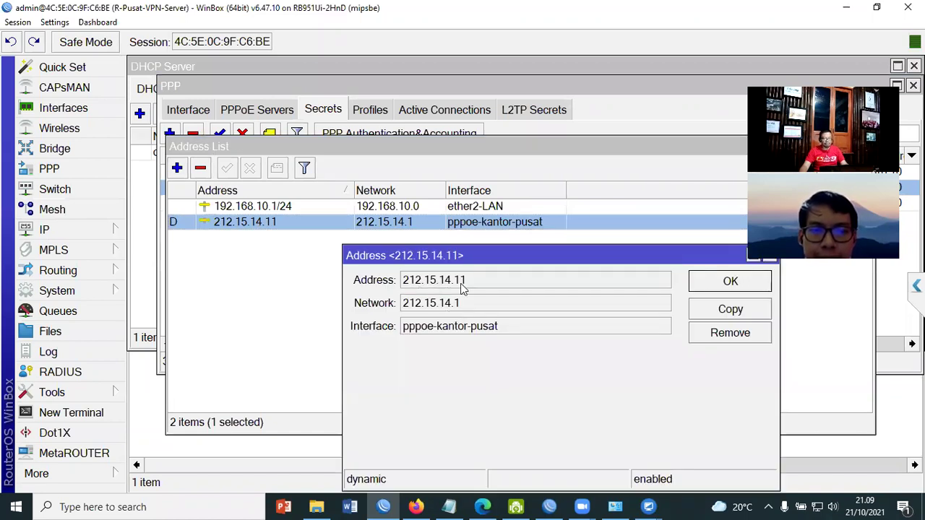
click(446, 282)
double_click(446, 281)
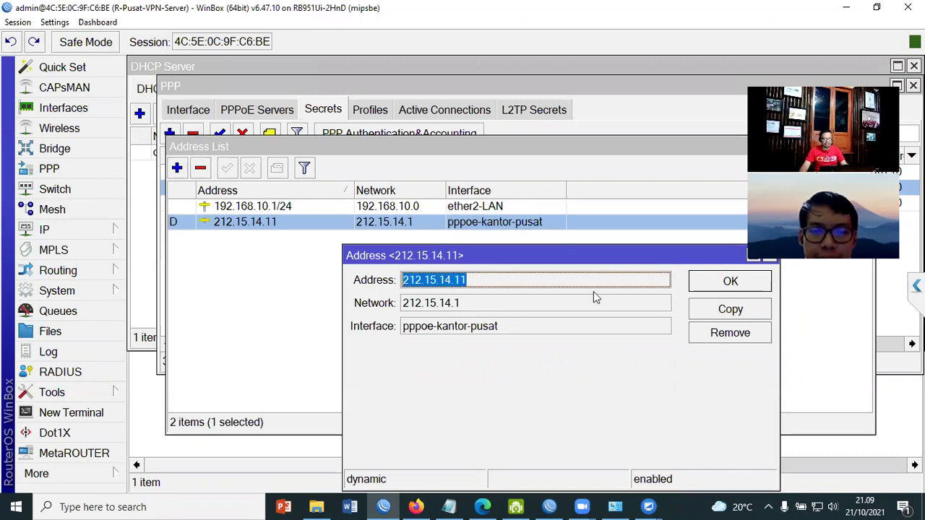
key(ctrl+c)
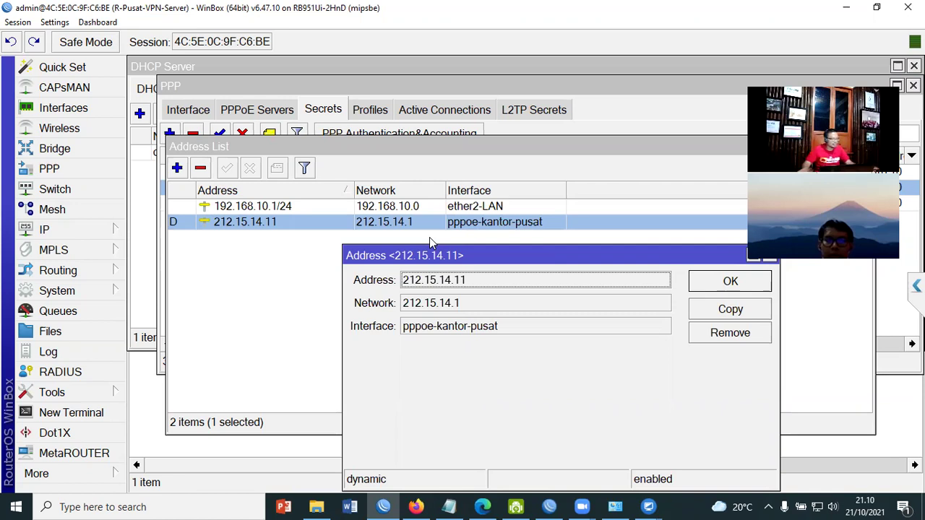
click(648, 507)
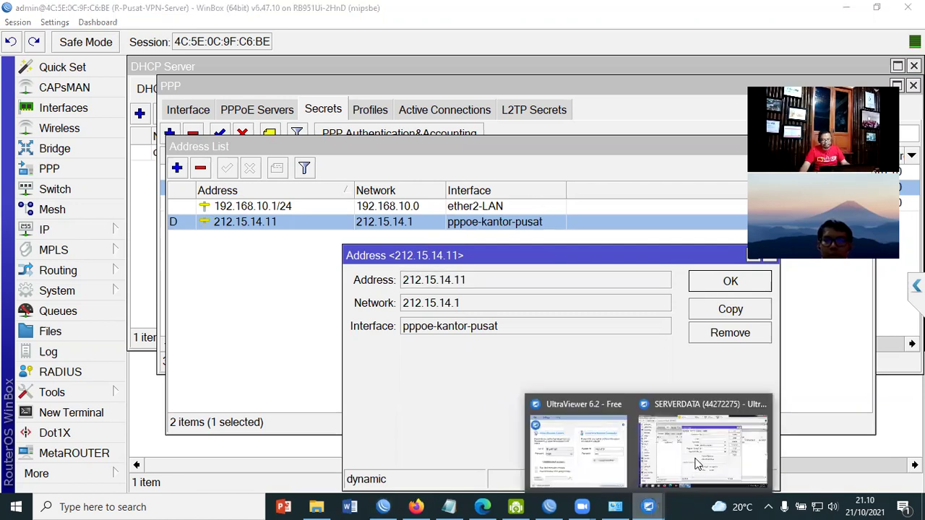
- Give pptp-kcb1 user cabang1 and the branch password, then apply and close the client
click(697, 462)
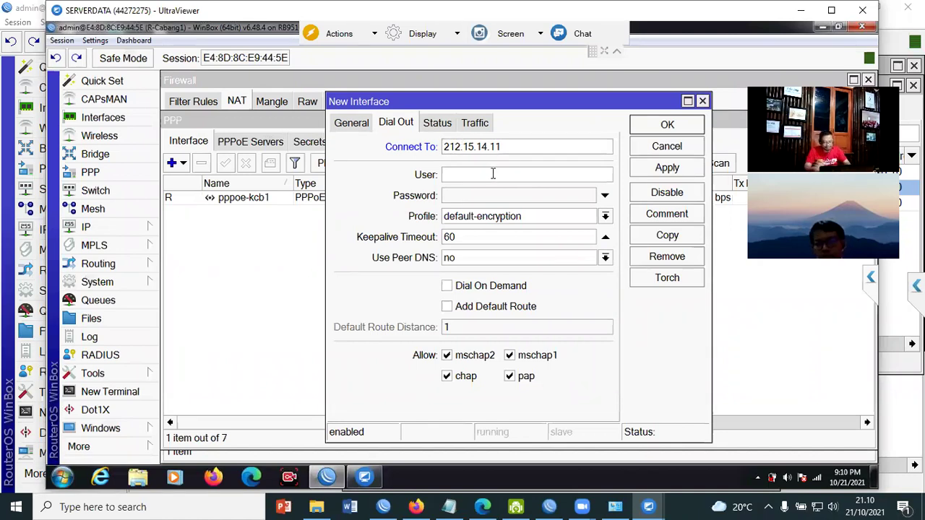
click(493, 174)
text(ca)
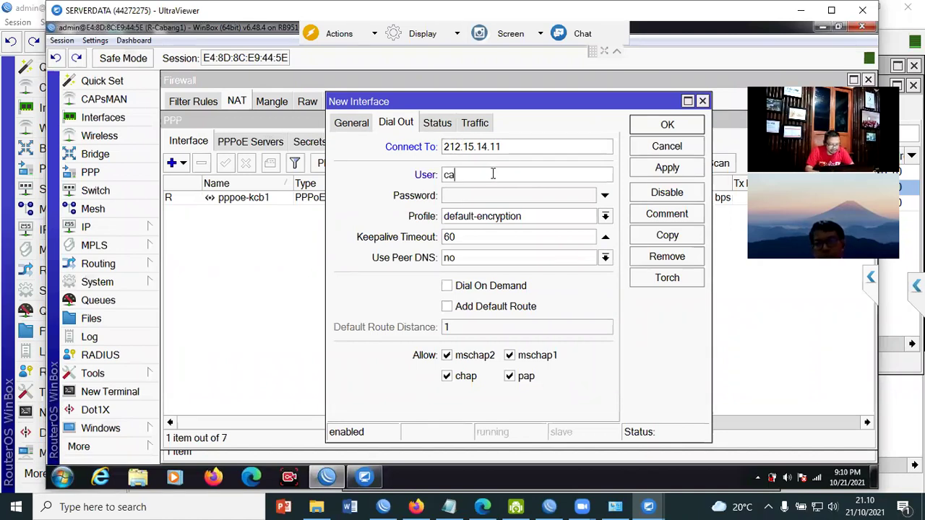
text(bang1)
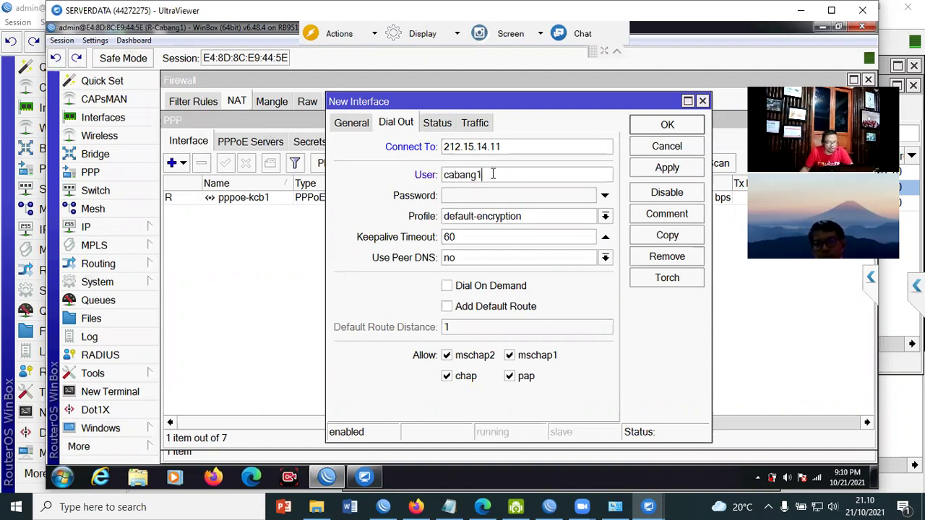
click(466, 197)
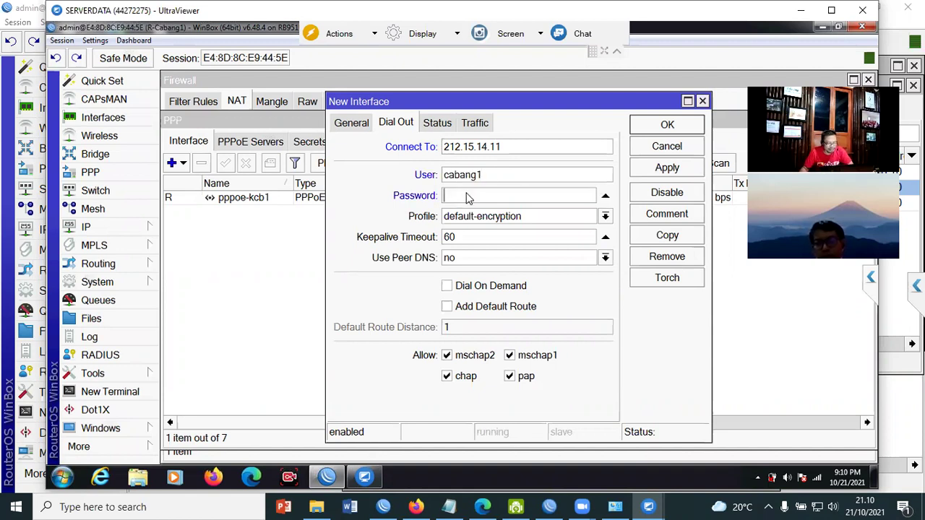
text(***)
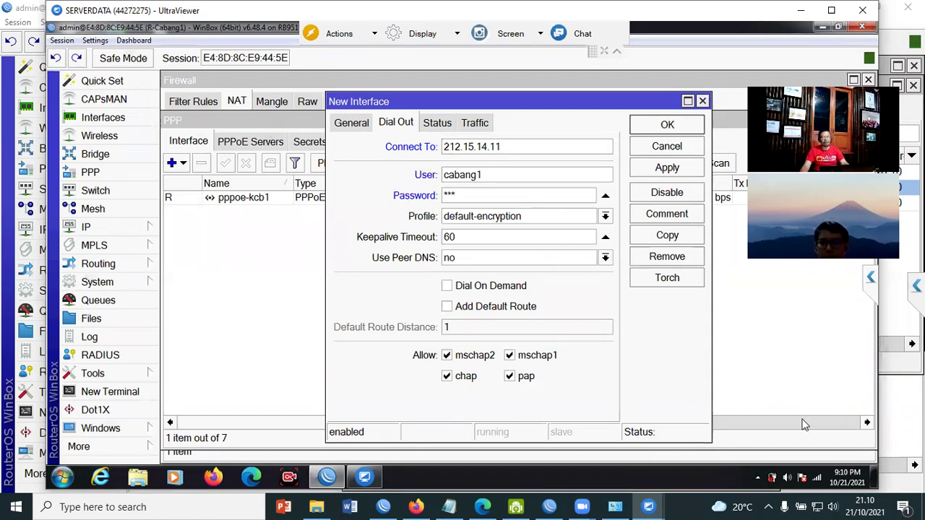
click(679, 175)
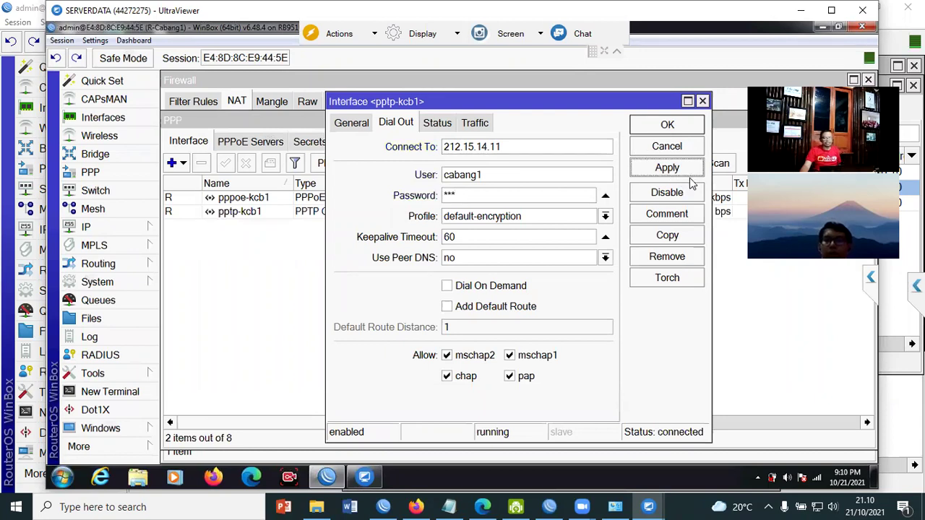
click(680, 128)
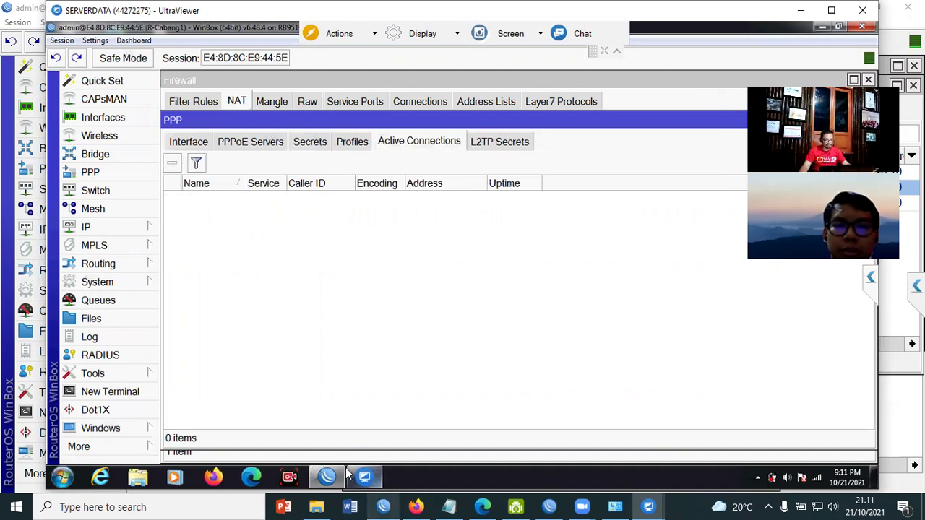
- On the head-office router, list active PPP connections and select cabang1
click(365, 437)
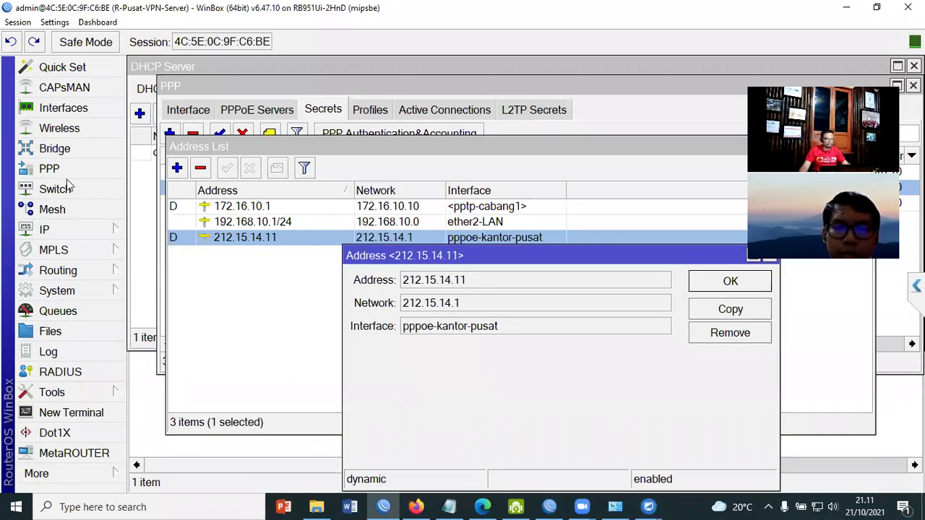
click(421, 109)
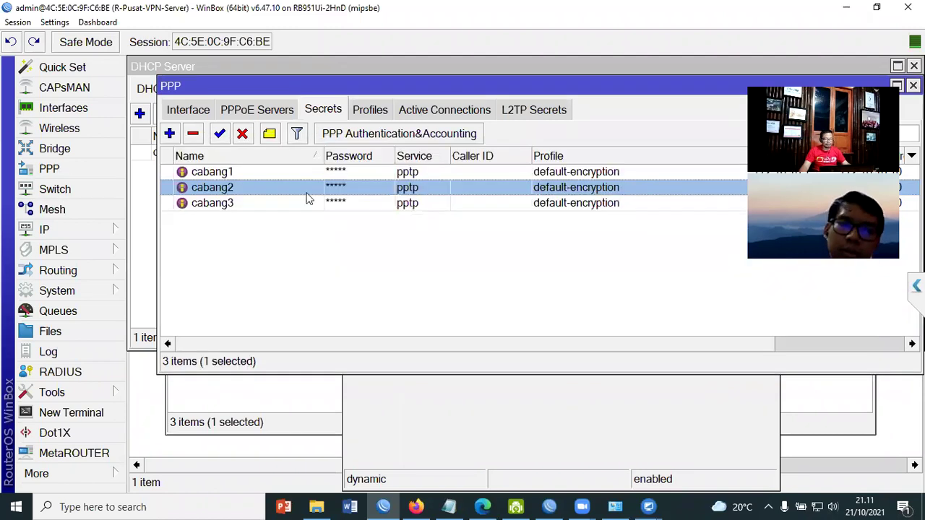
click(229, 177)
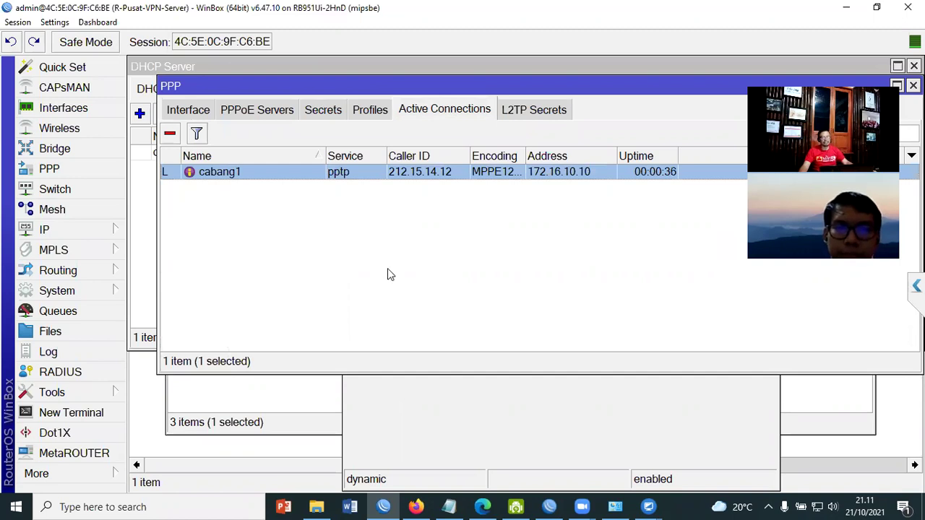
click(233, 197)
click(225, 171)
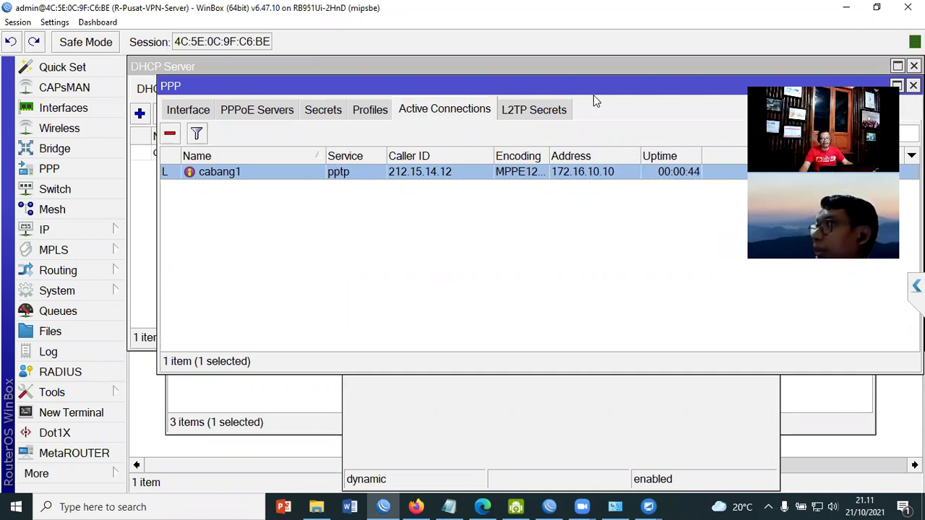
- Widen the Encoding column to show cabang1's MPPE128 stateless encryption
drag(593, 95, 511, 94)
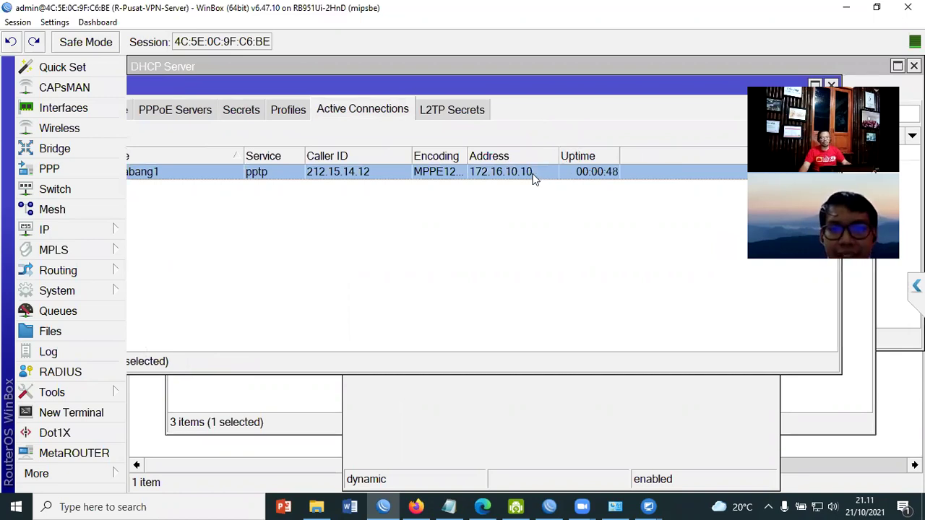
drag(464, 156, 518, 157)
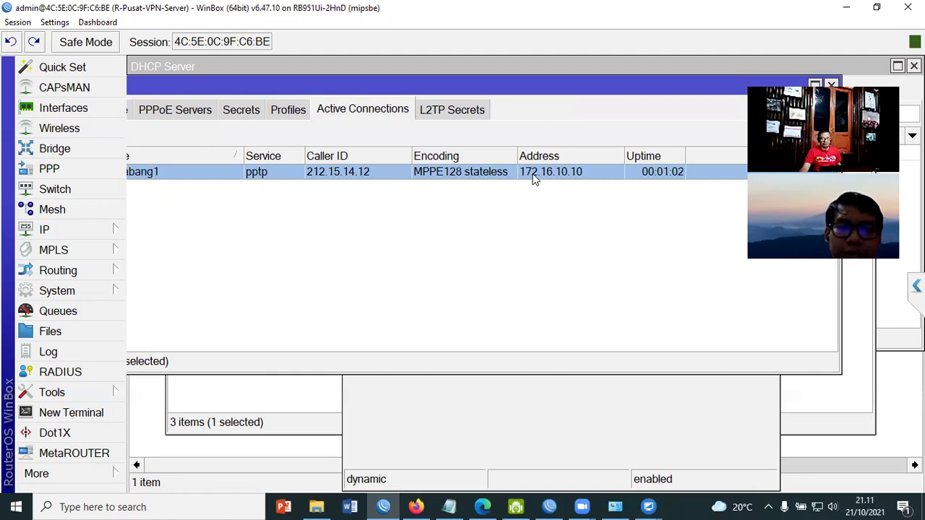
drag(346, 88, 436, 89)
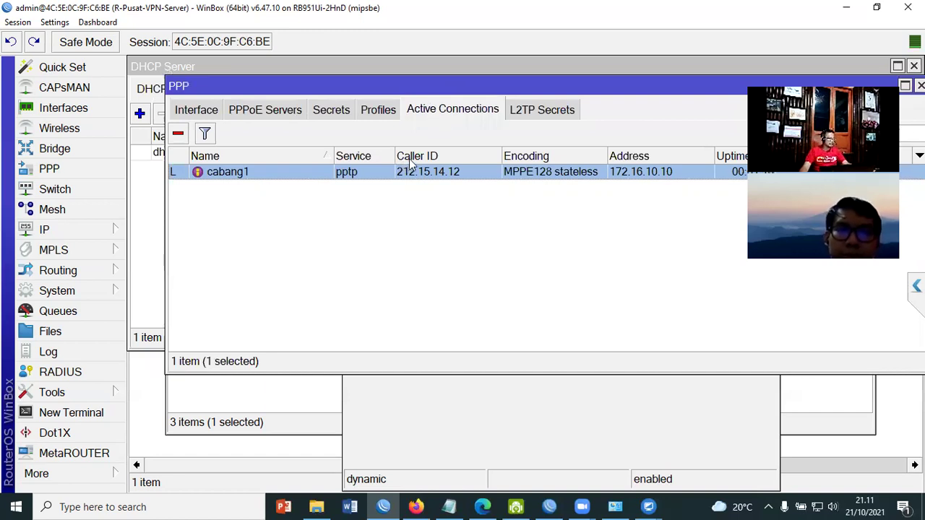
click(101, 413)
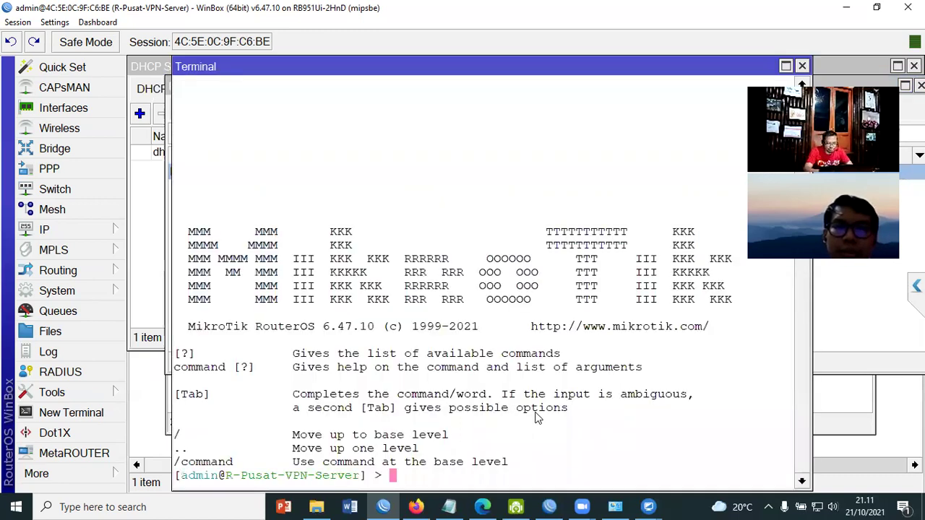
- Ping the branch tunnel address 172.16.10.10 from head office, stopping after 11 replies with 0% loss
text(172.16.10)
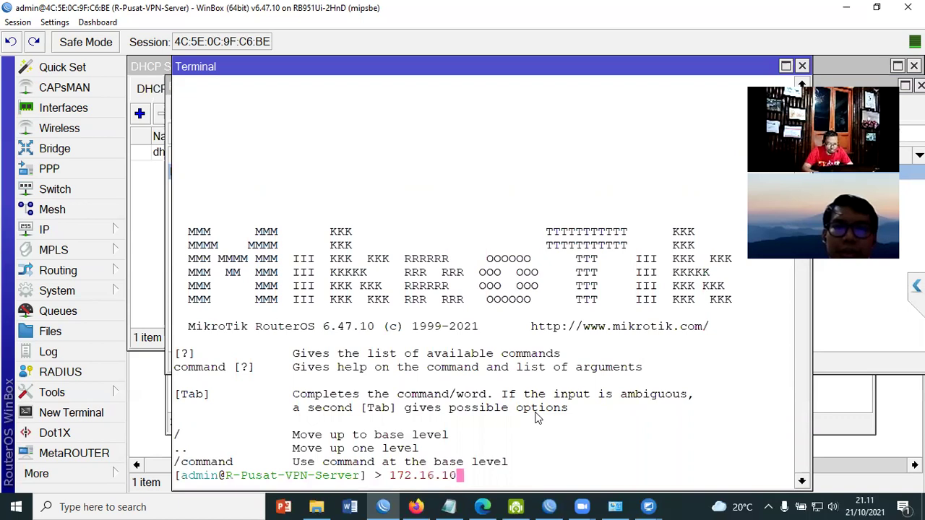
text(.10)
key(Return)
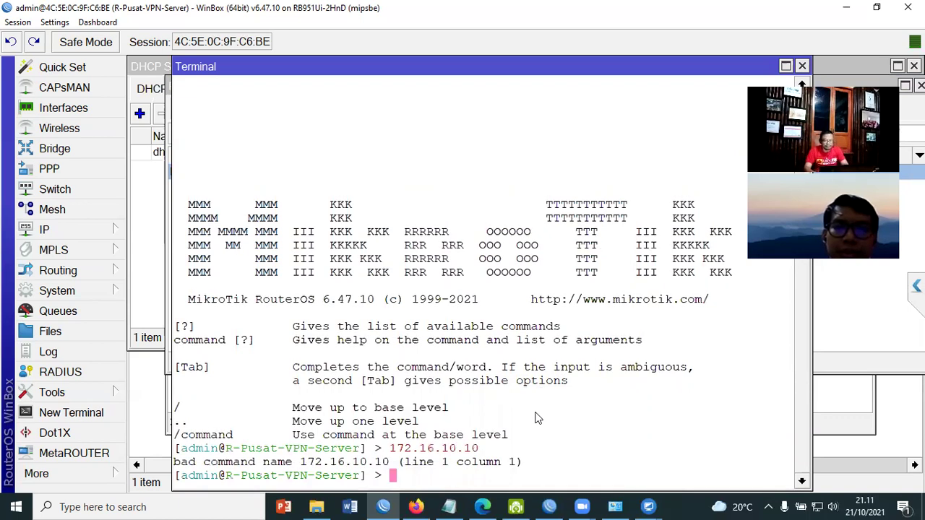
text(ping 172.16)
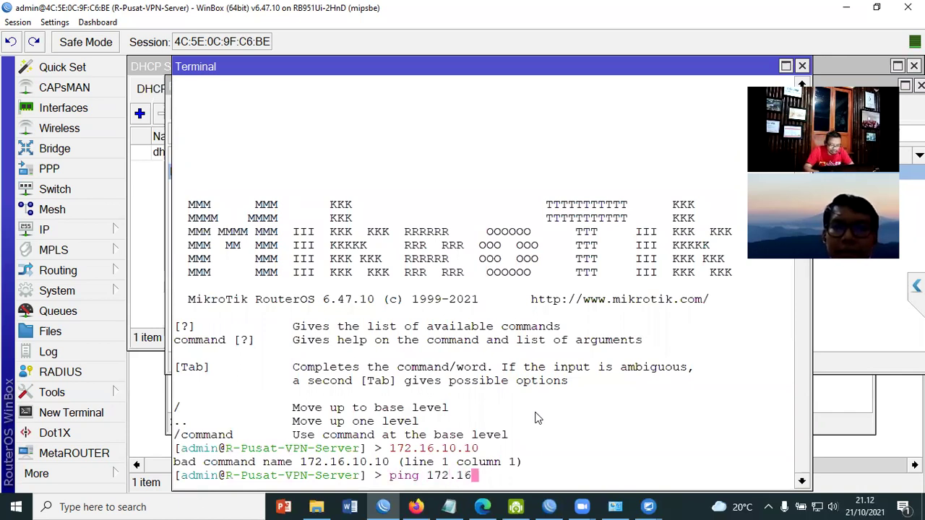
text(.10.1)
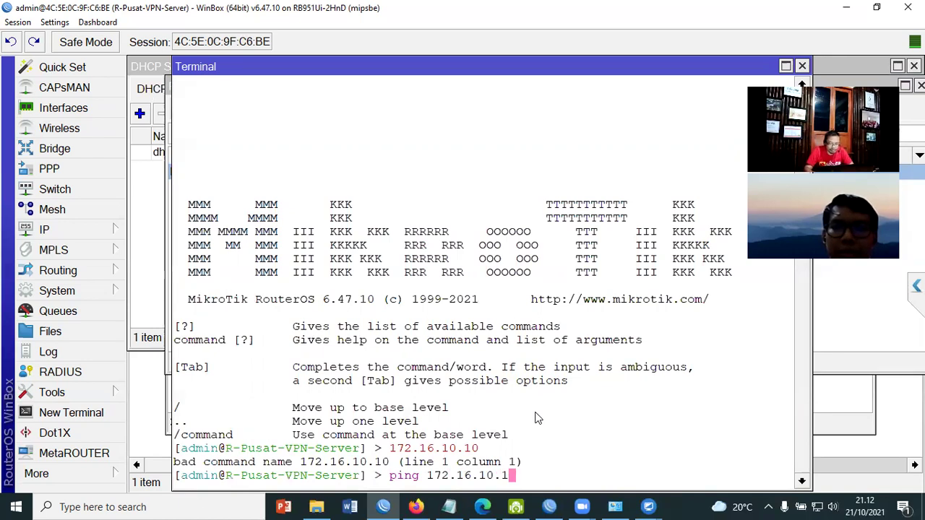
text(0)
key(Return)
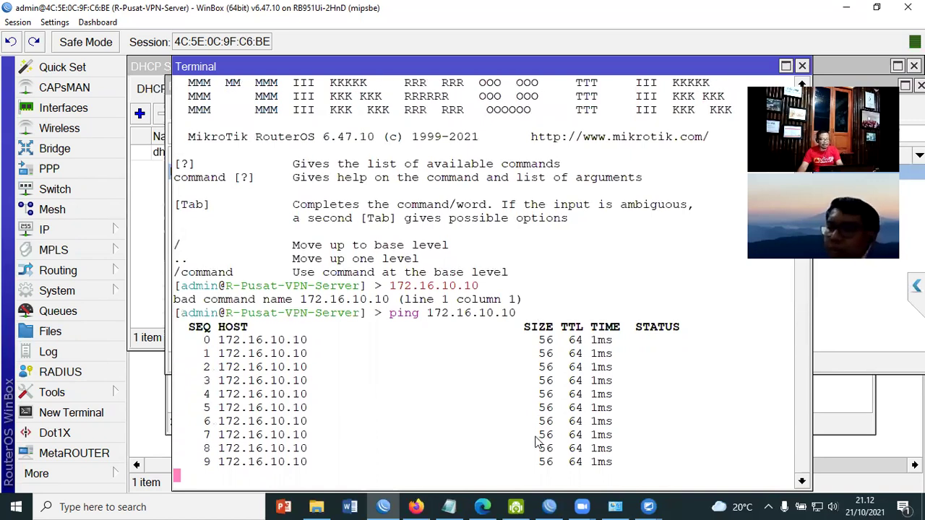
key(ctrl+c)
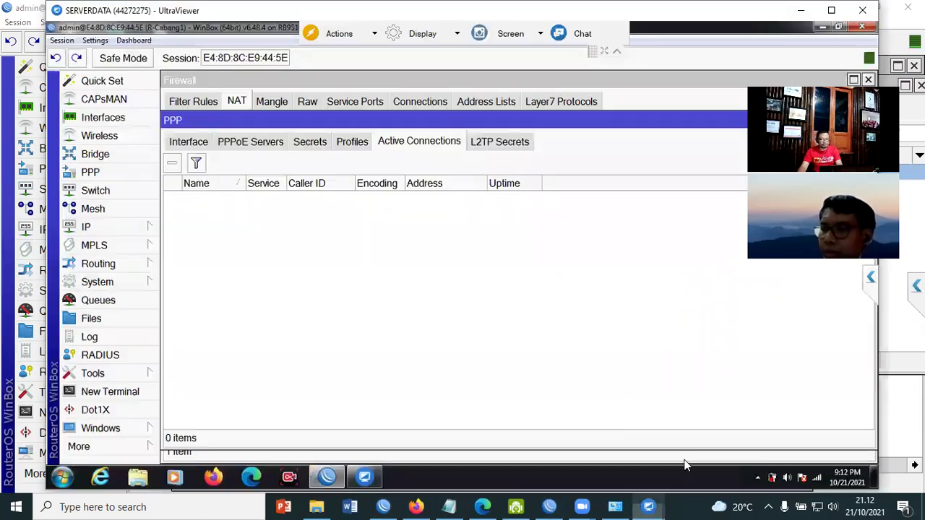
- Ping 172.16.10.1 from the branch router with 0% loss, then show the topology slide
click(690, 459)
click(106, 392)
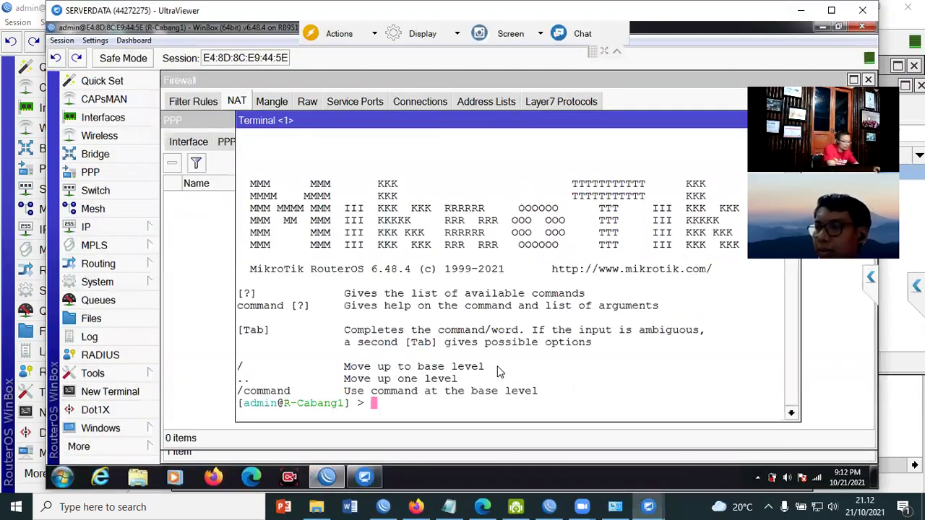
text(ping )
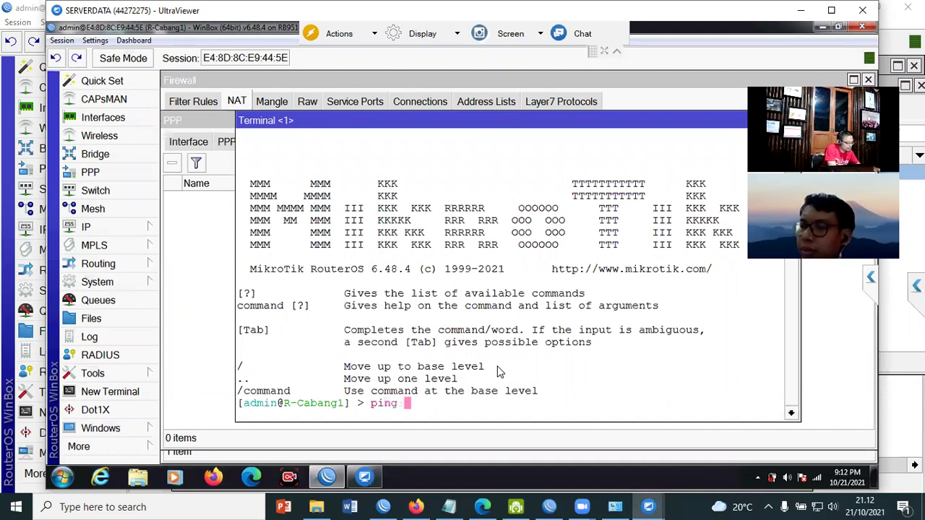
text(172)
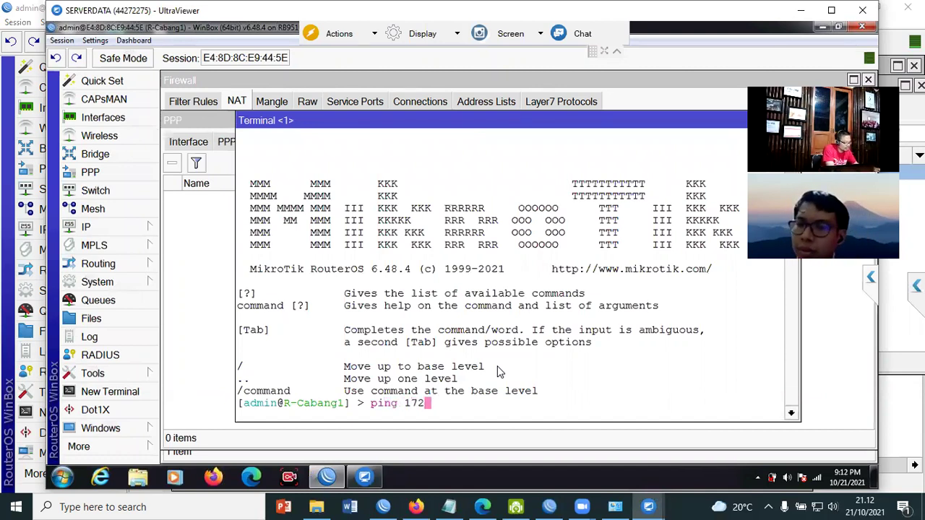
text(.16.1)
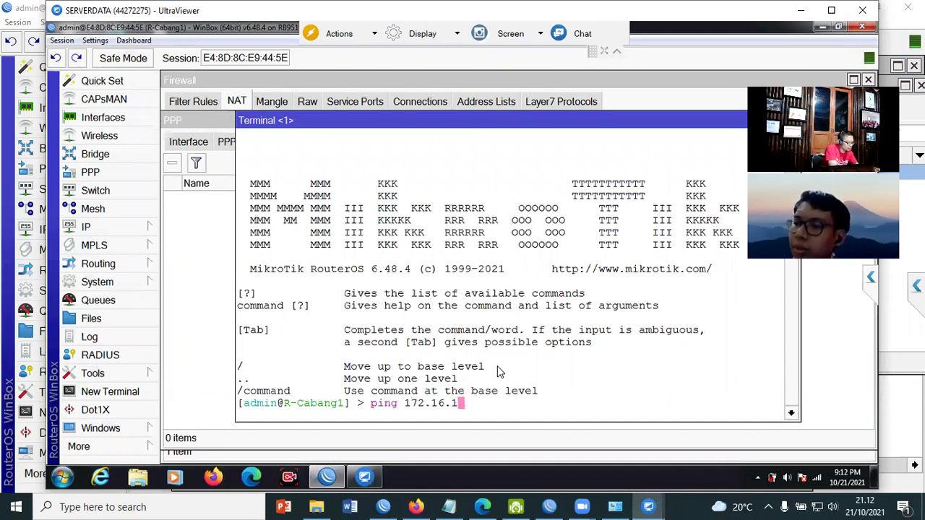
text(0.)
text(1)
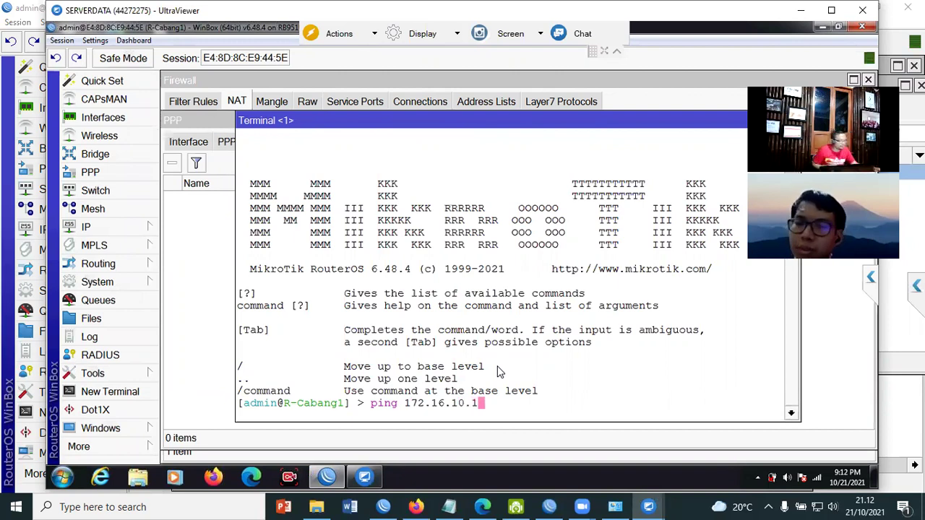
key(Return)
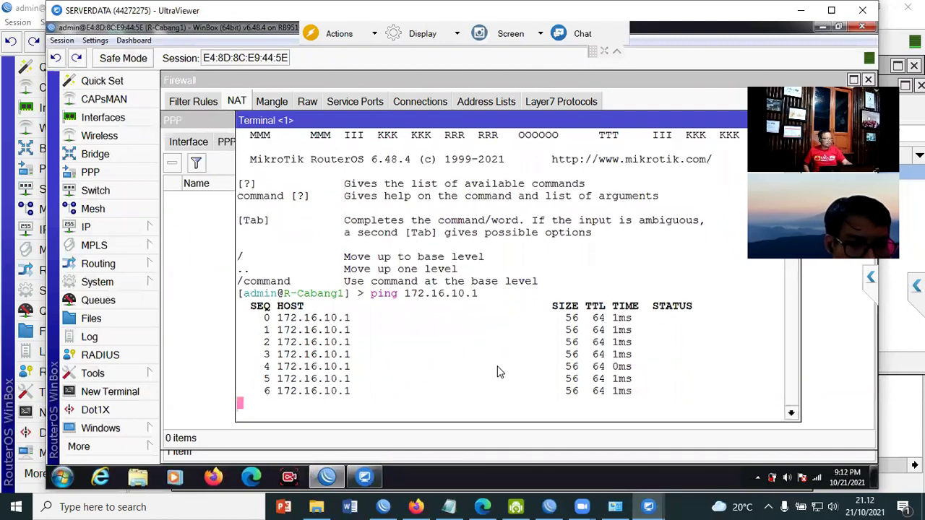
key(ctrl+c)
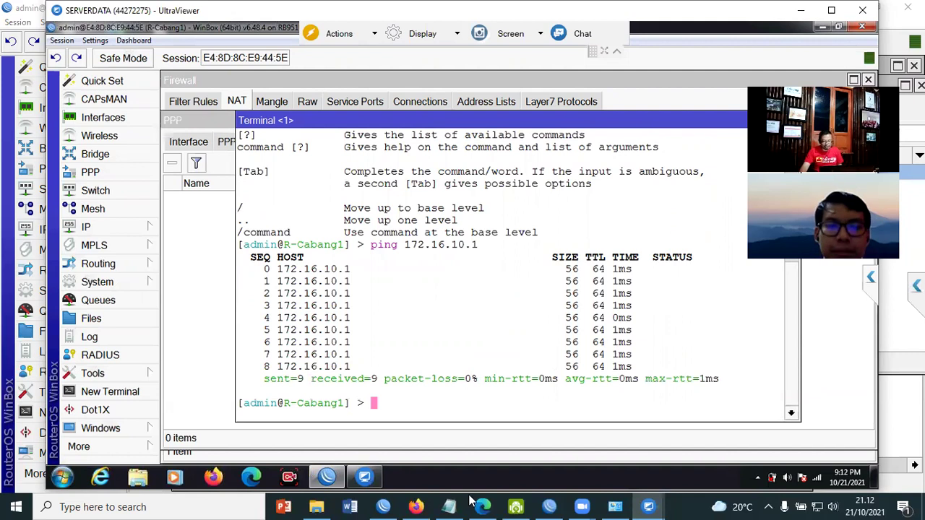
click(497, 503)
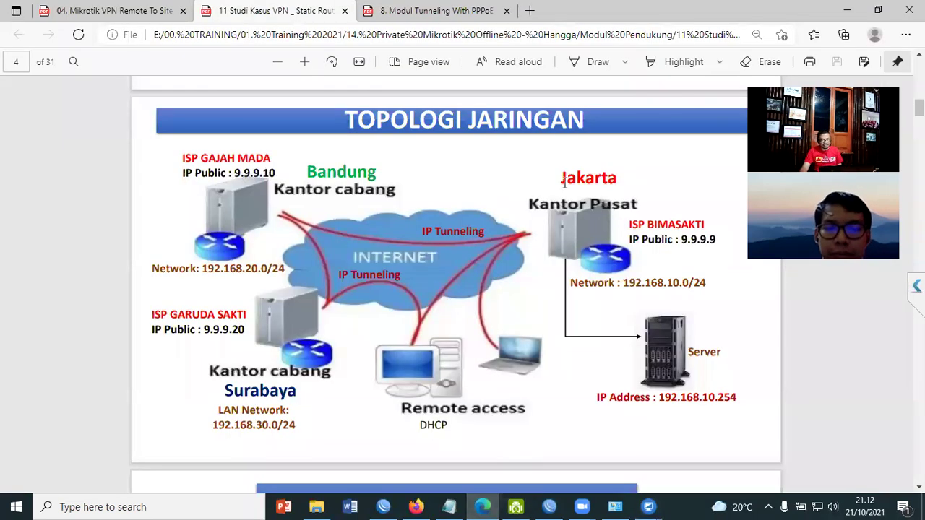
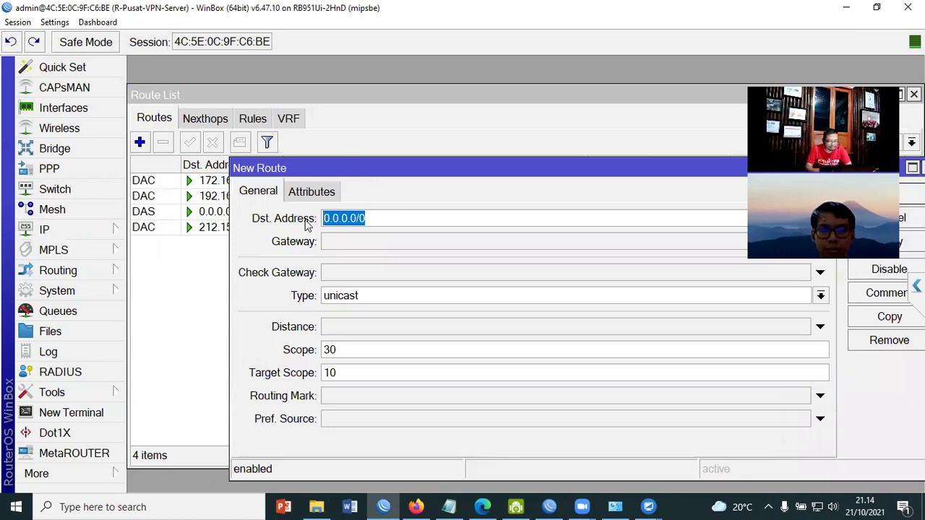
- Set the Pusat route's destination to 192.168.20.0/24 and gateway to 172.16.10.10
text(192)
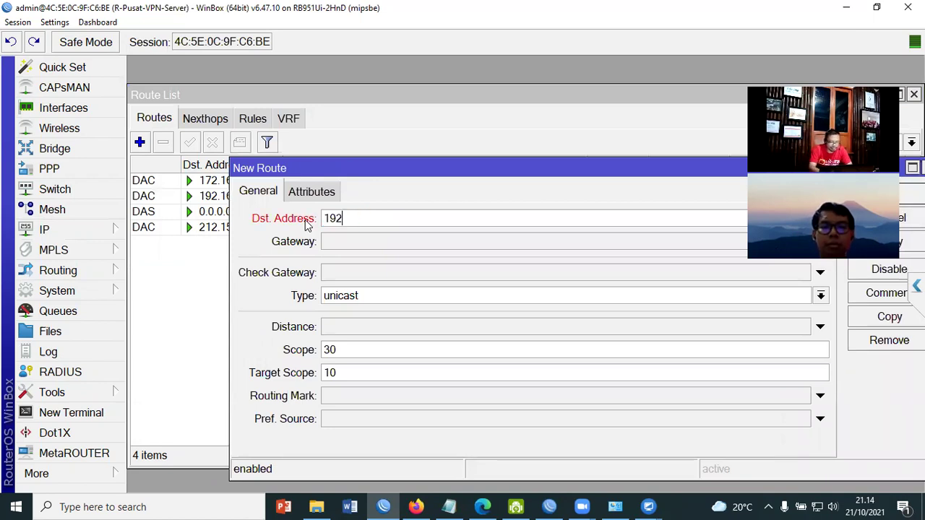
text(.168.)
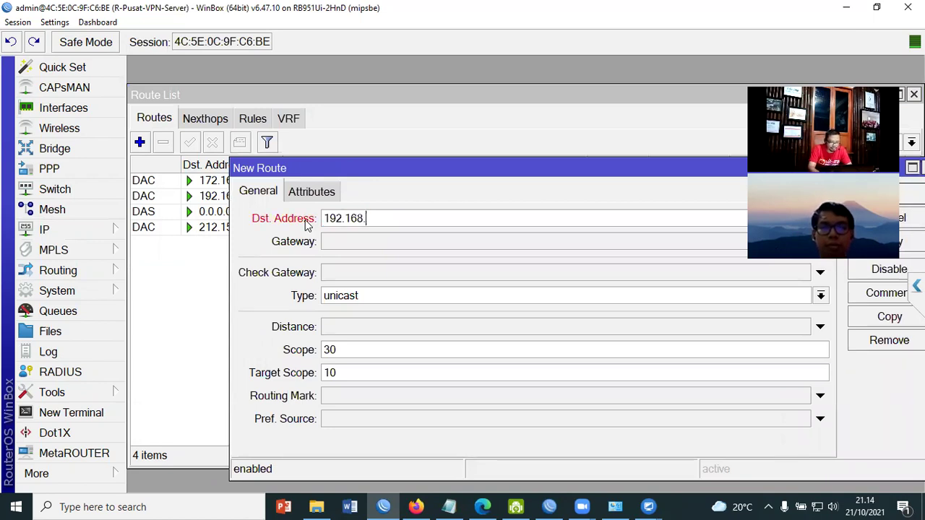
text(20.0/2)
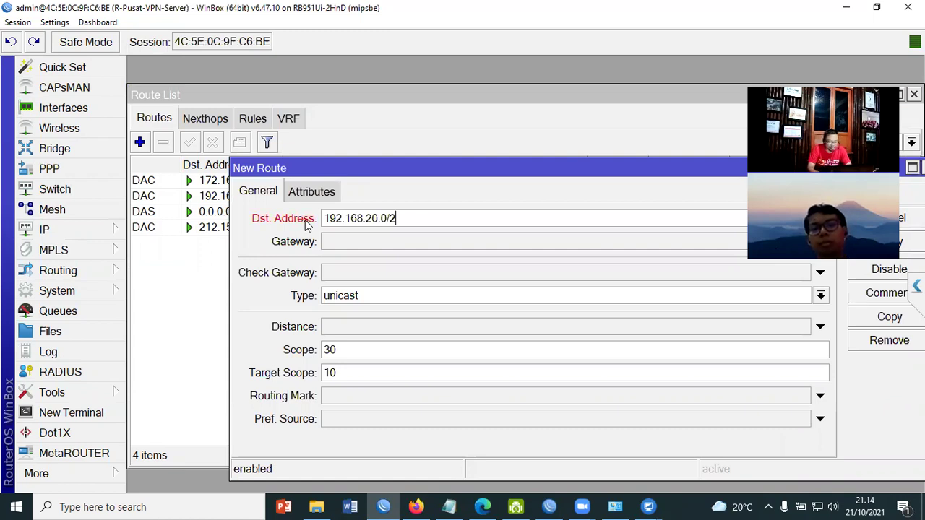
text(4)
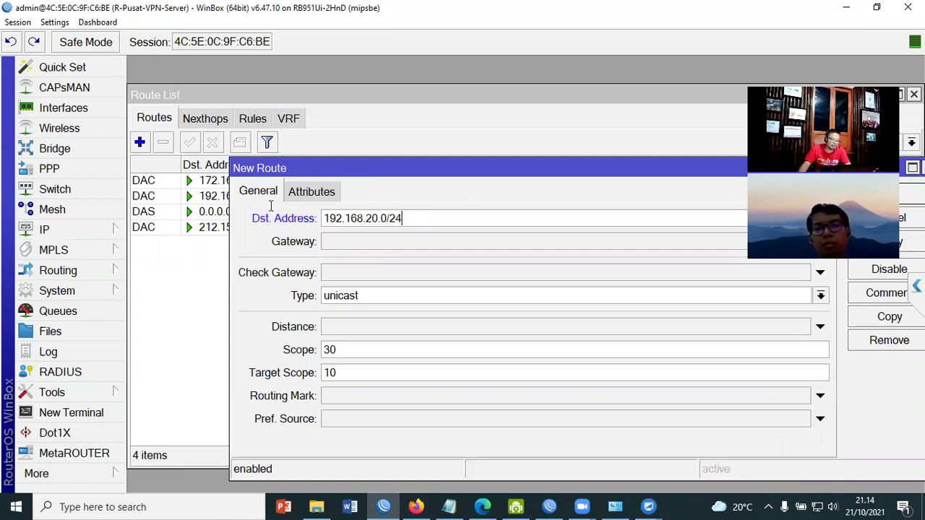
key(ctrl+a)
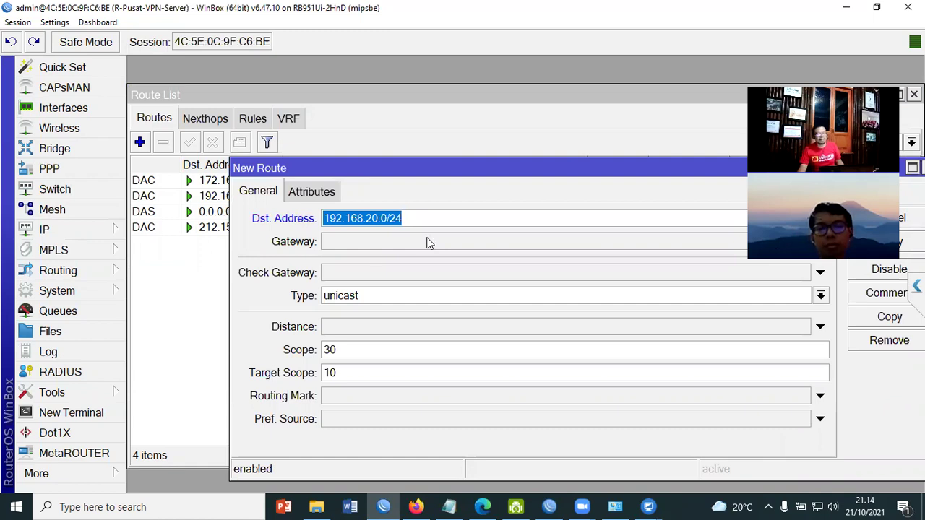
click(373, 247)
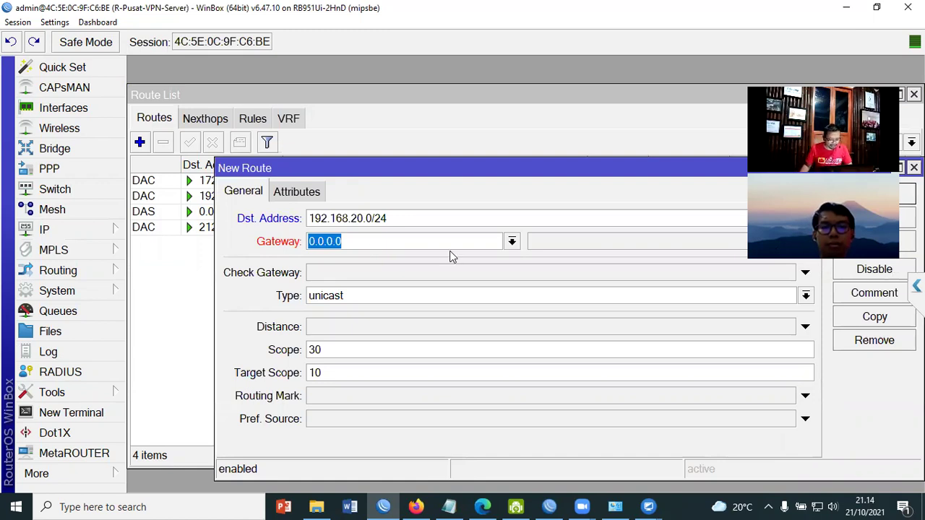
click(512, 243)
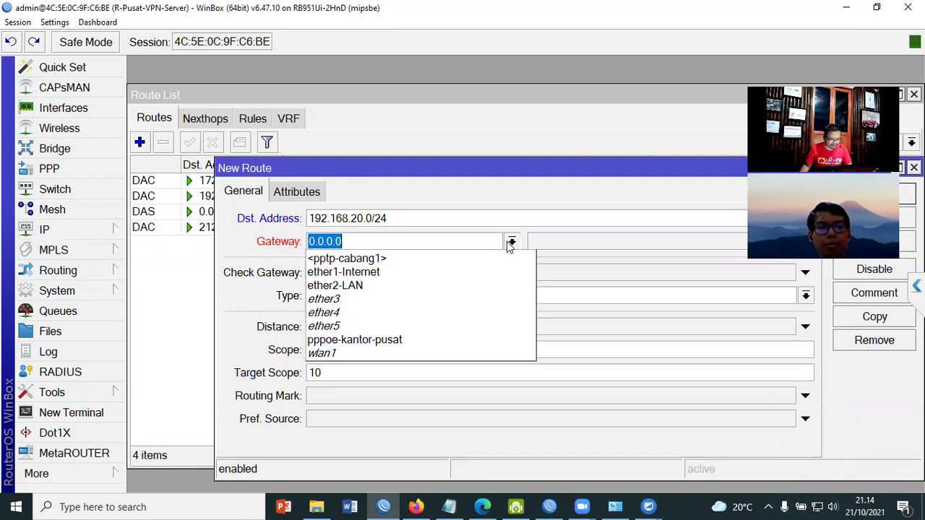
click(332, 261)
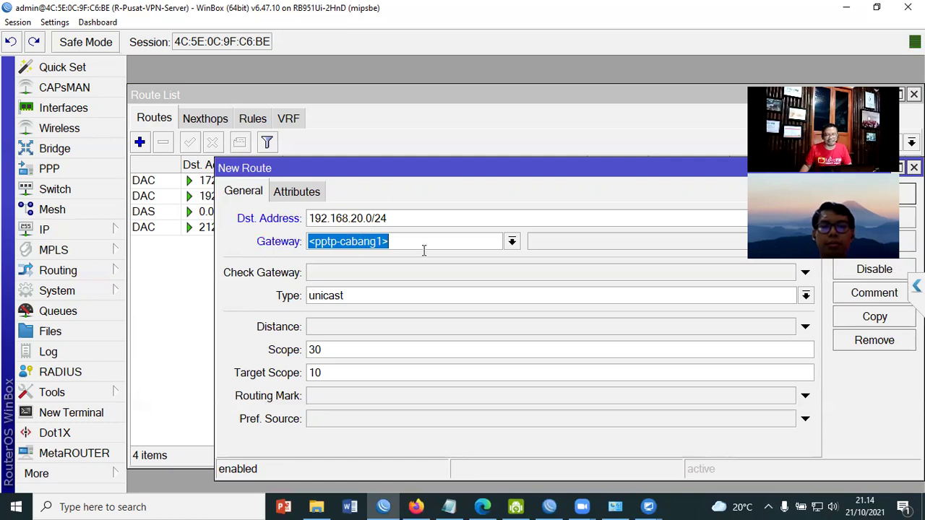
key(Down)
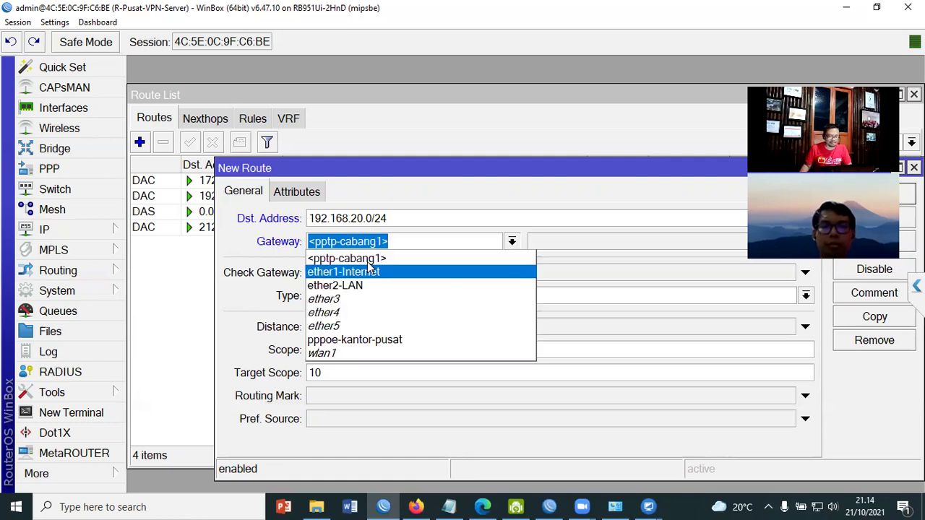
click(408, 260)
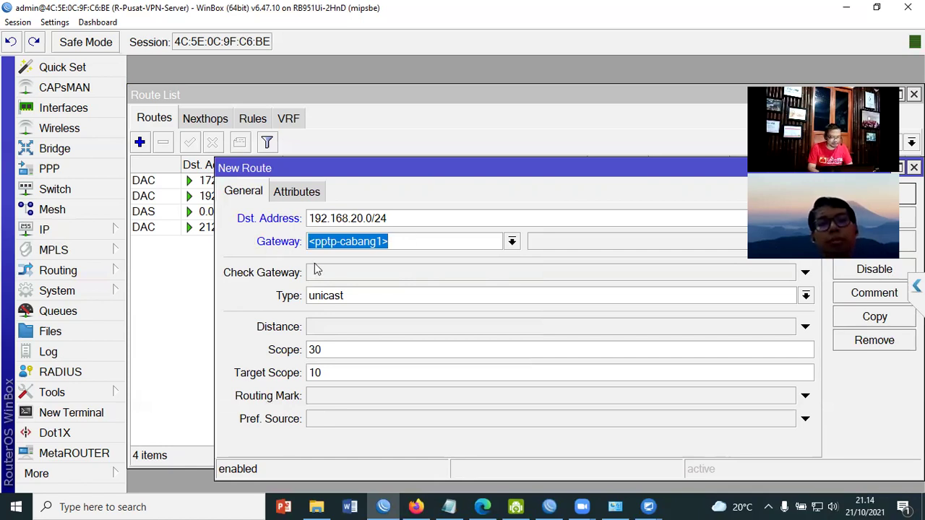
text(172.1)
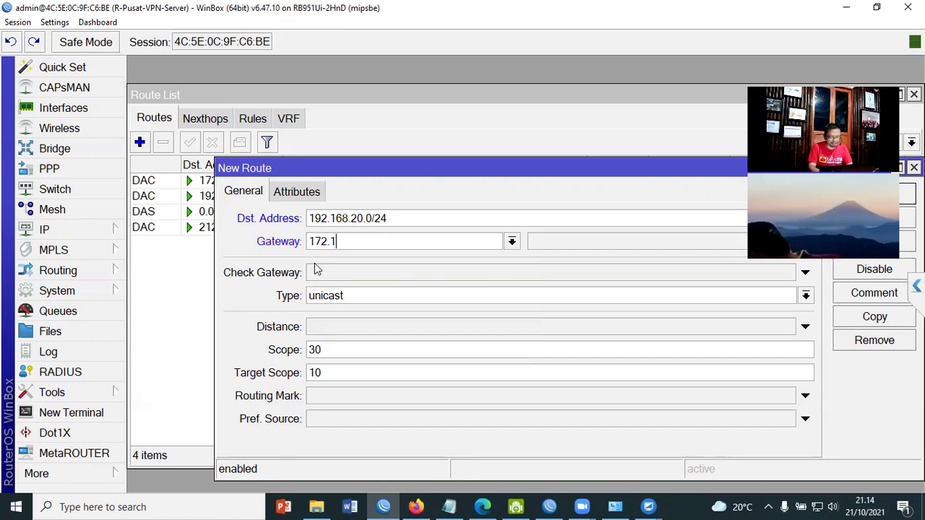
text(6.)
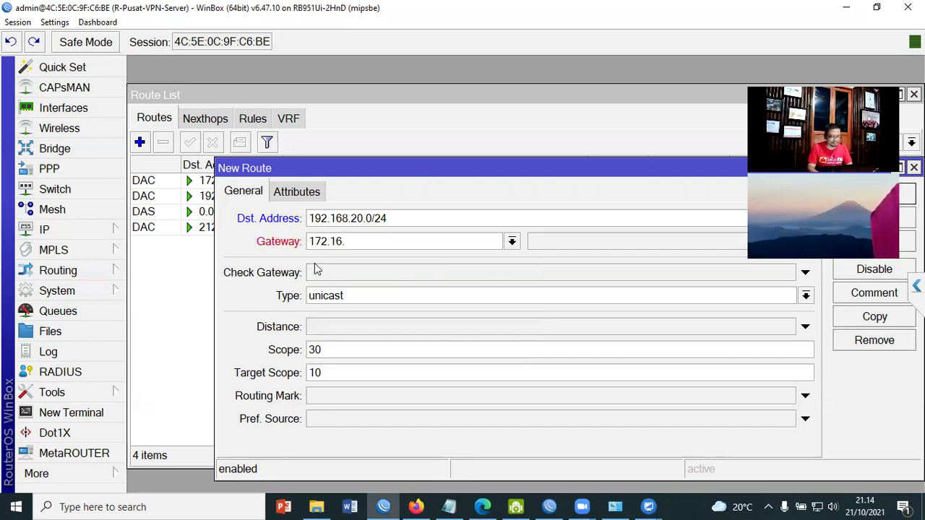
text(20.)
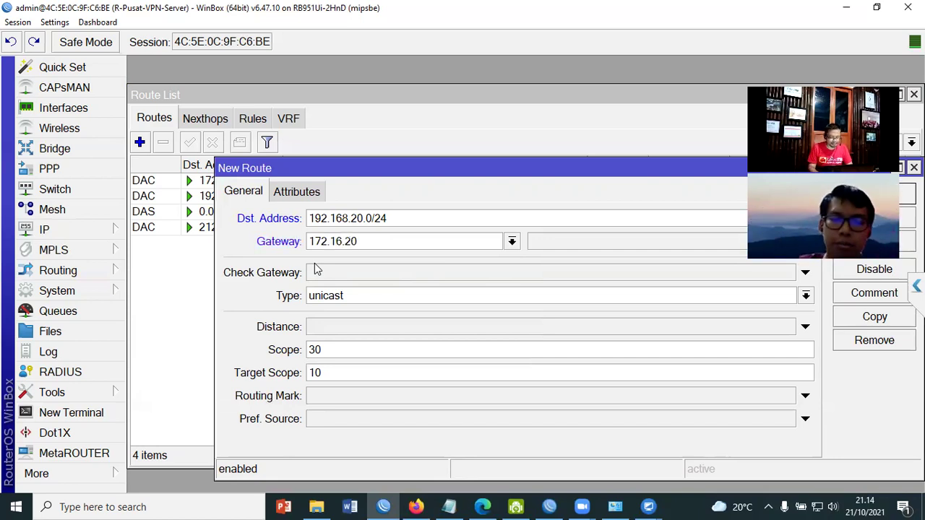
key(BackSpace)
key(BackSpace)
key(BackSpace)
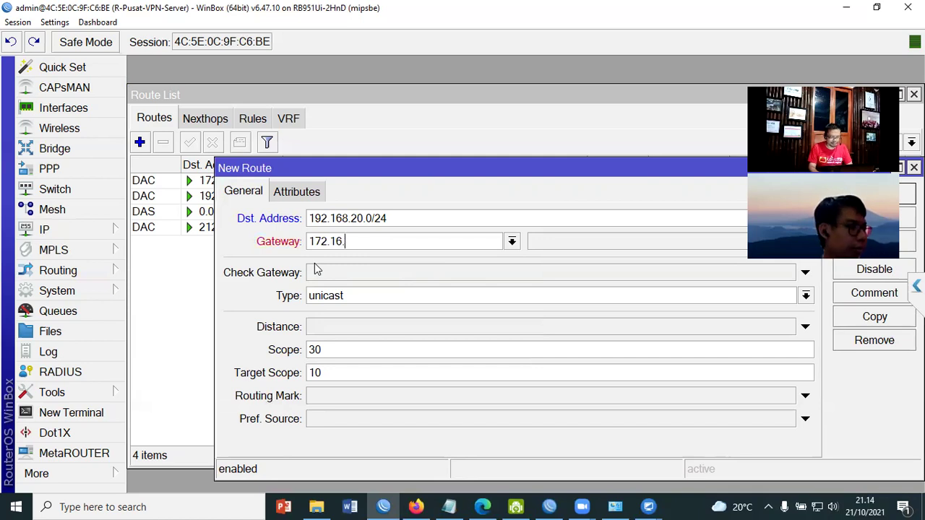
text(10.10)
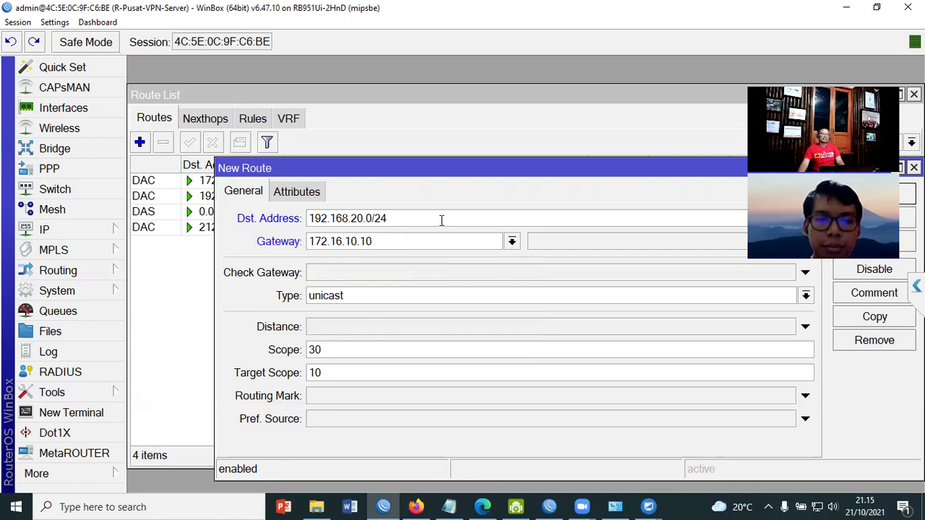
- Apply the route to 192.168.20.0/24 and save it with OK
drag(440, 175, 328, 170)
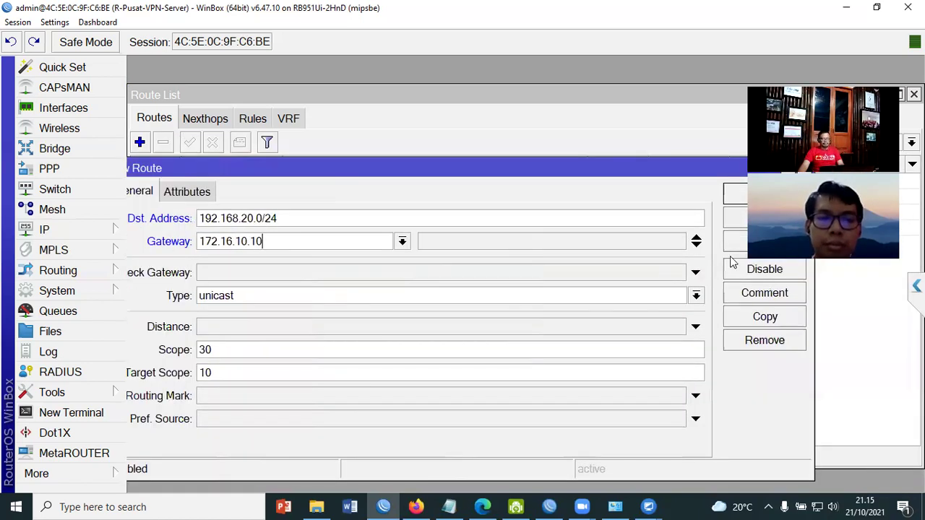
click(738, 247)
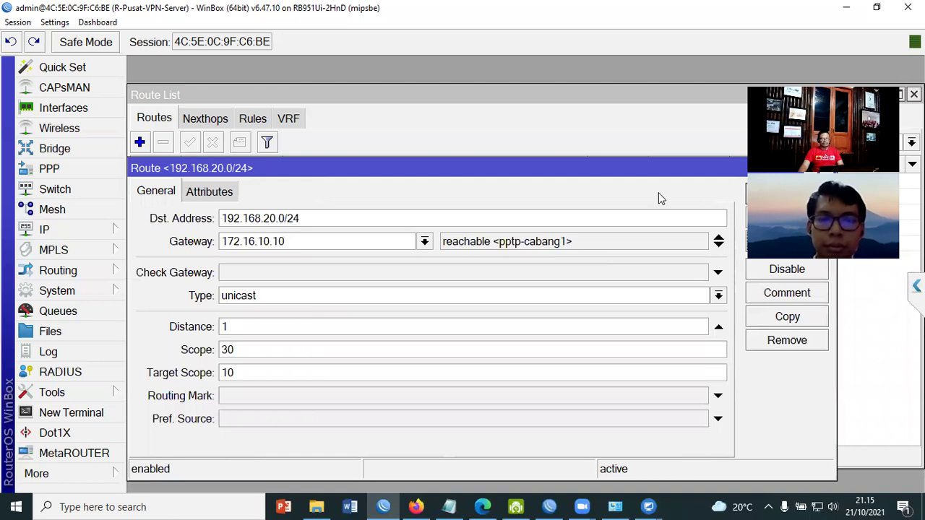
drag(698, 176, 627, 158)
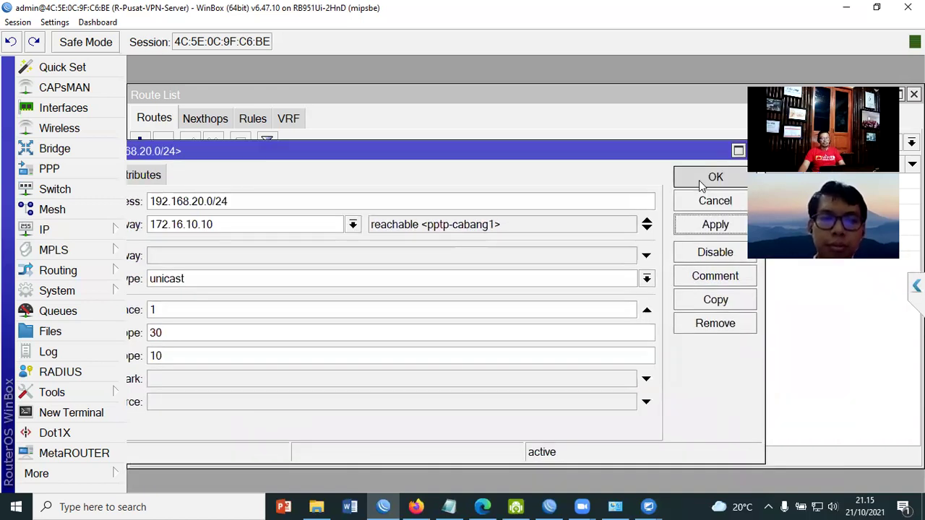
click(699, 182)
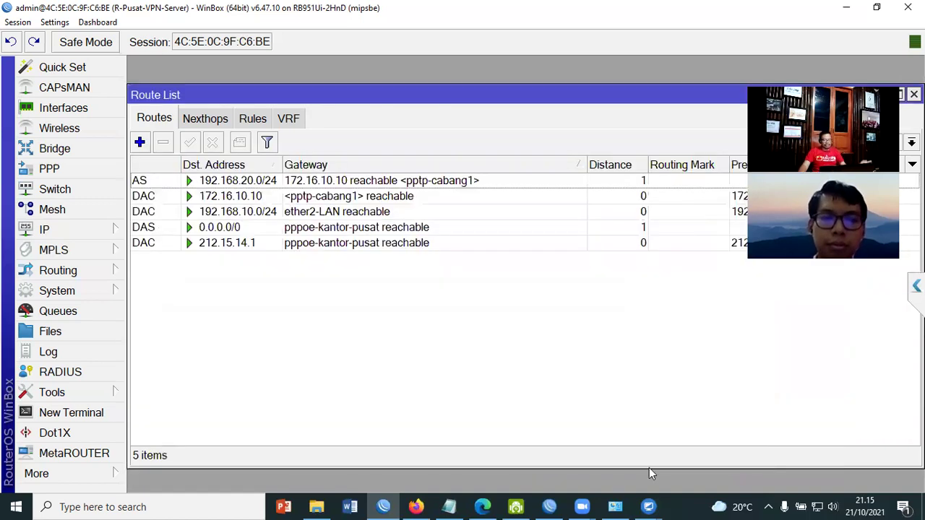
- In the remote Cabang1 WinBox, open IP > Routes and start a new route
click(648, 506)
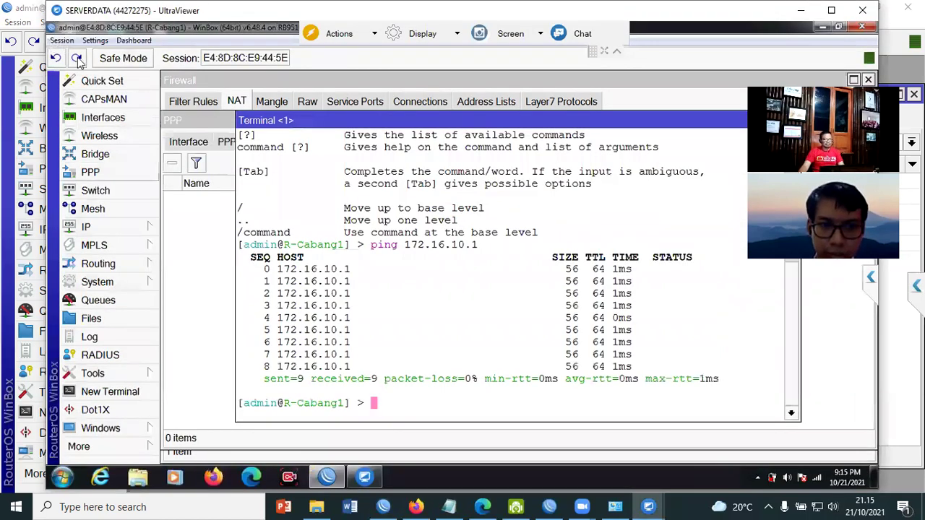
click(63, 40)
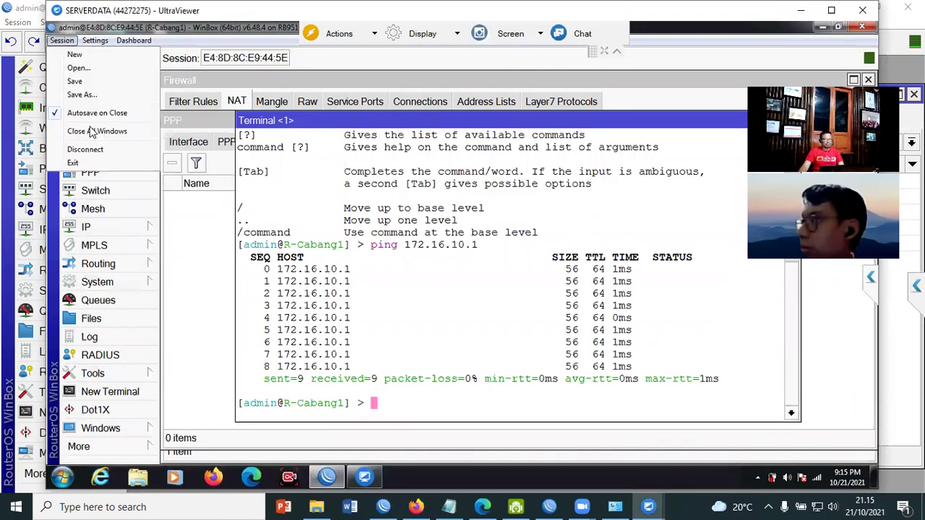
click(127, 175)
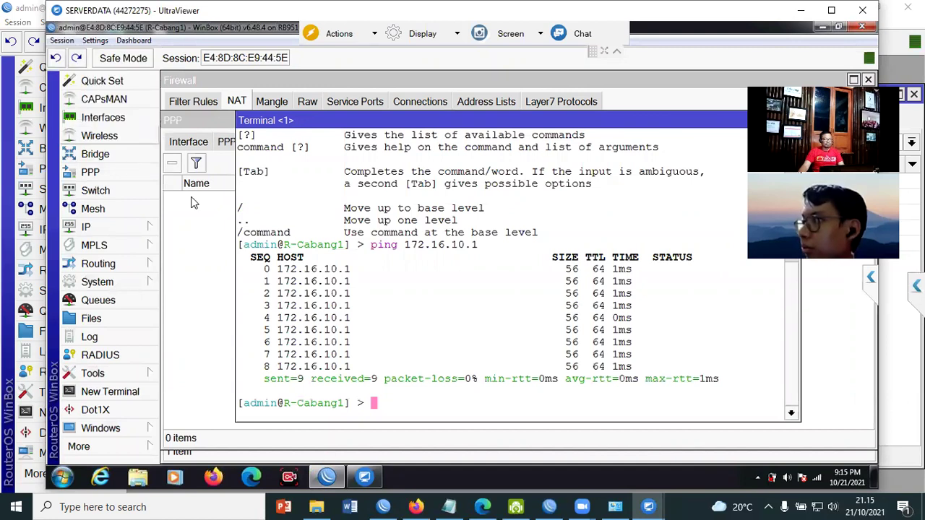
click(95, 227)
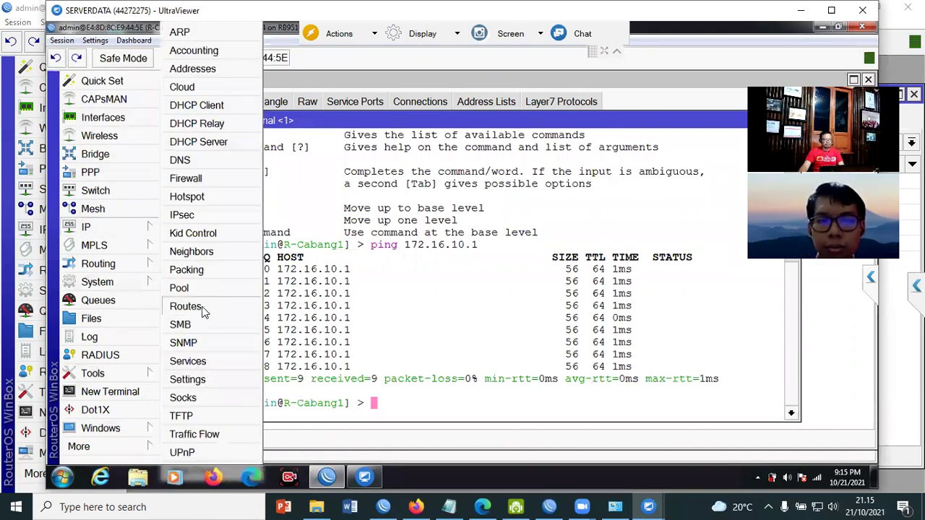
click(185, 306)
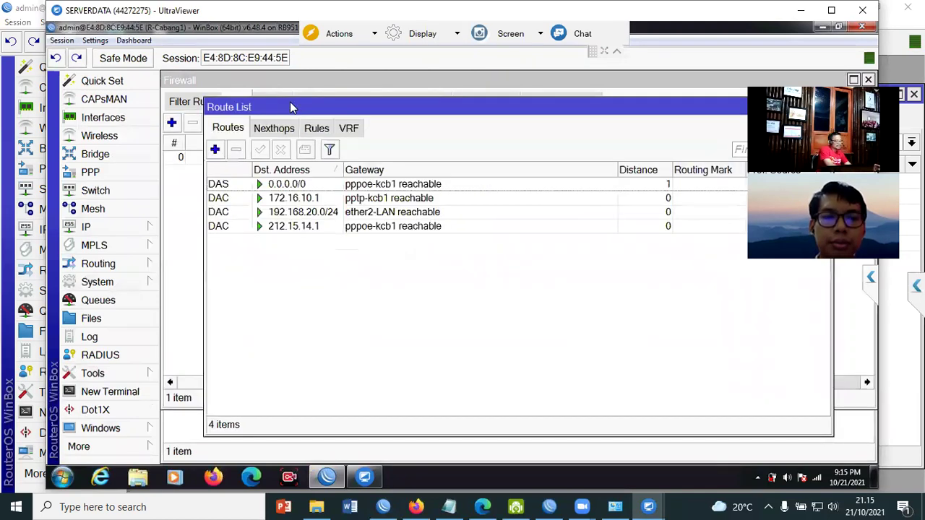
click(215, 149)
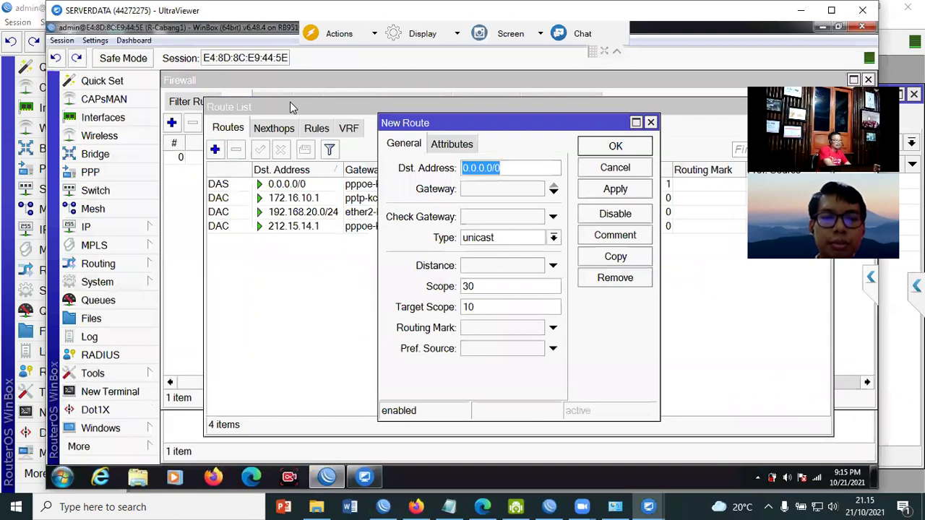
- Add a Cabang1 route to 192.168.10.0/24 via gateway 172.16.10.1 and view the route list
text(29)
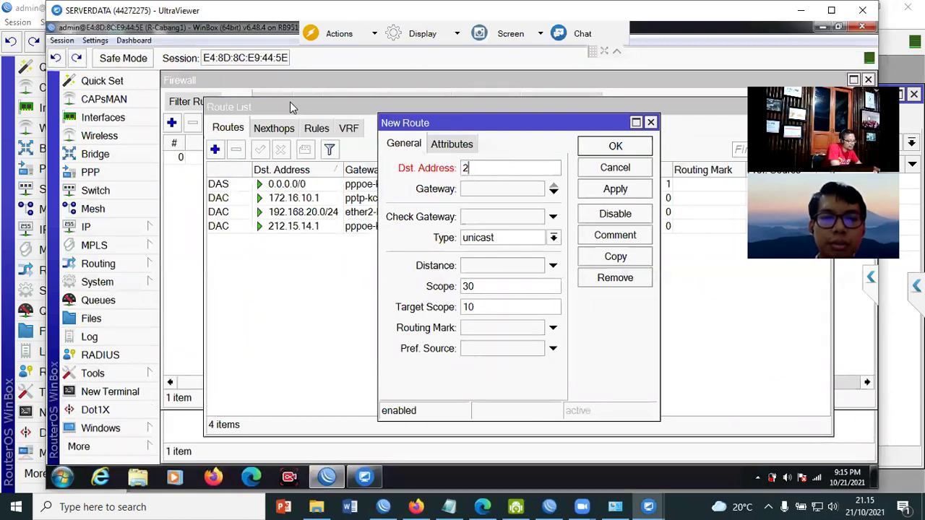
key(BackSpace)
key(BackSpace)
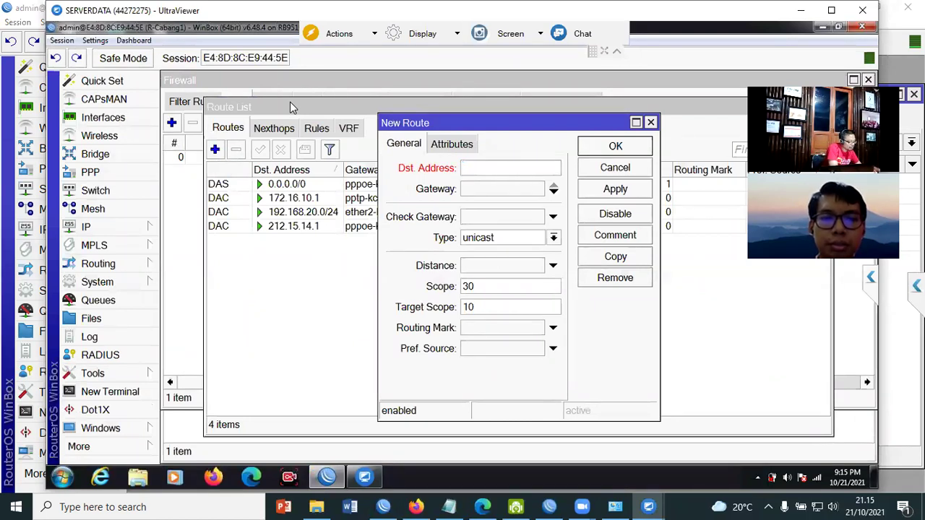
text(192.16)
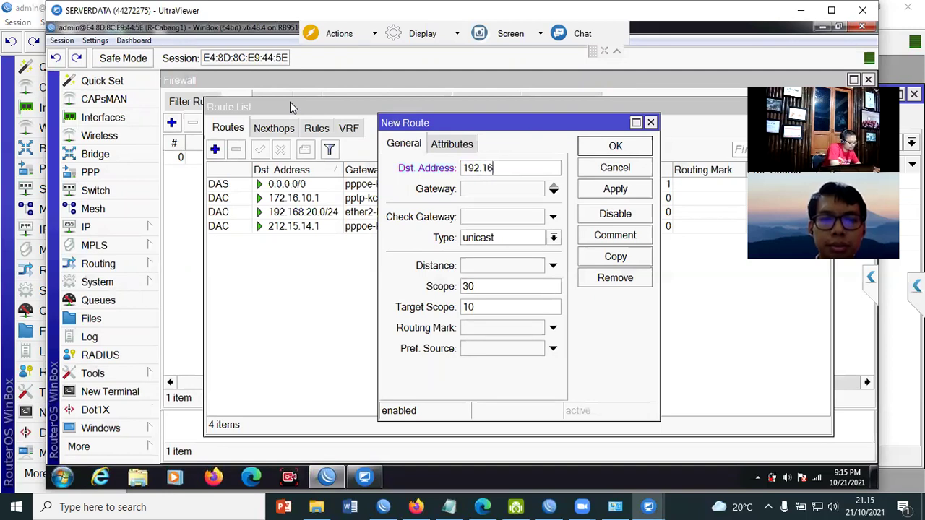
text(8.10)
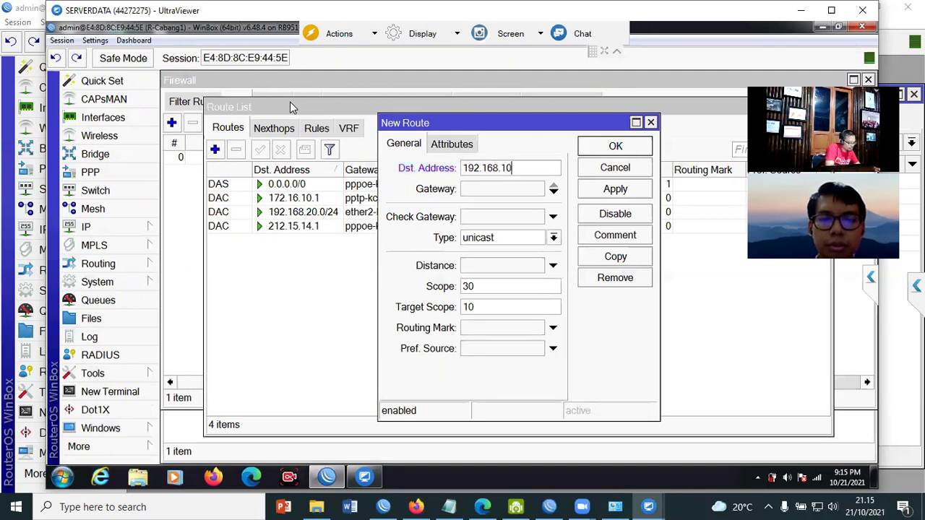
text(.0/24)
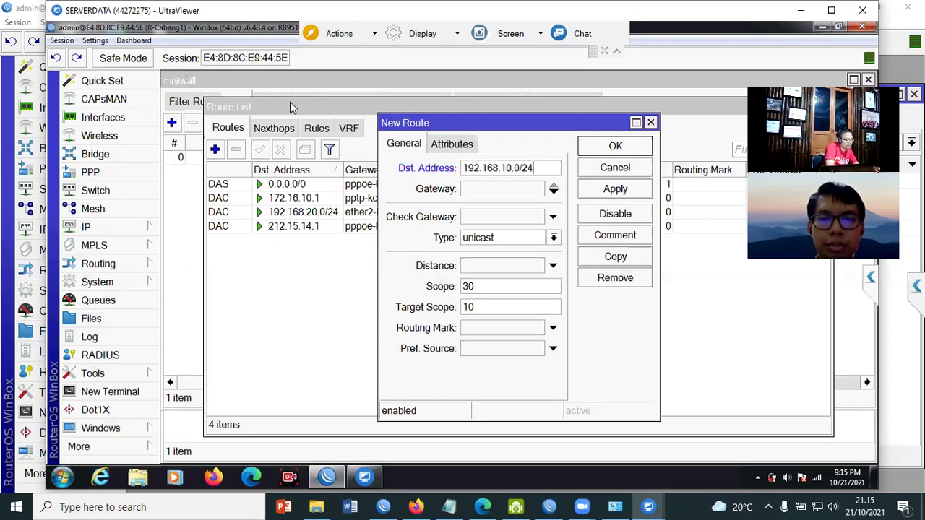
key(Tab)
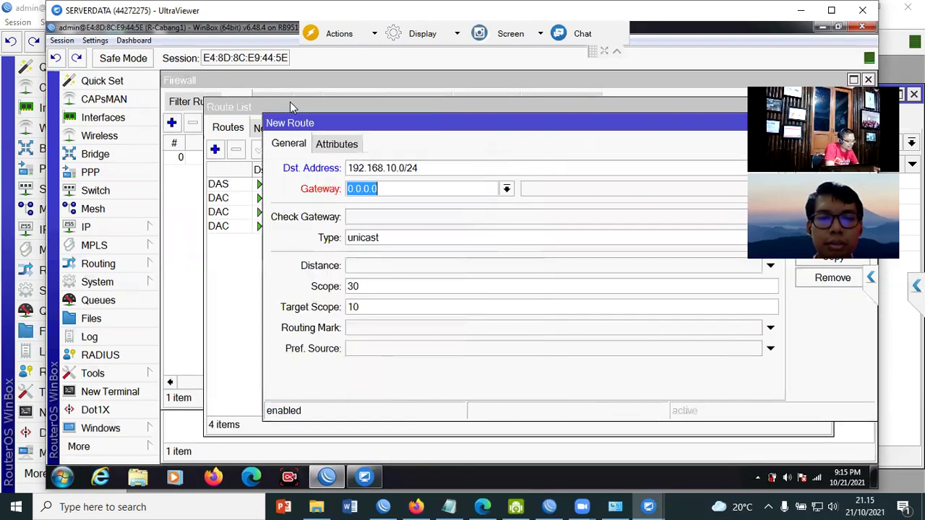
text(172.)
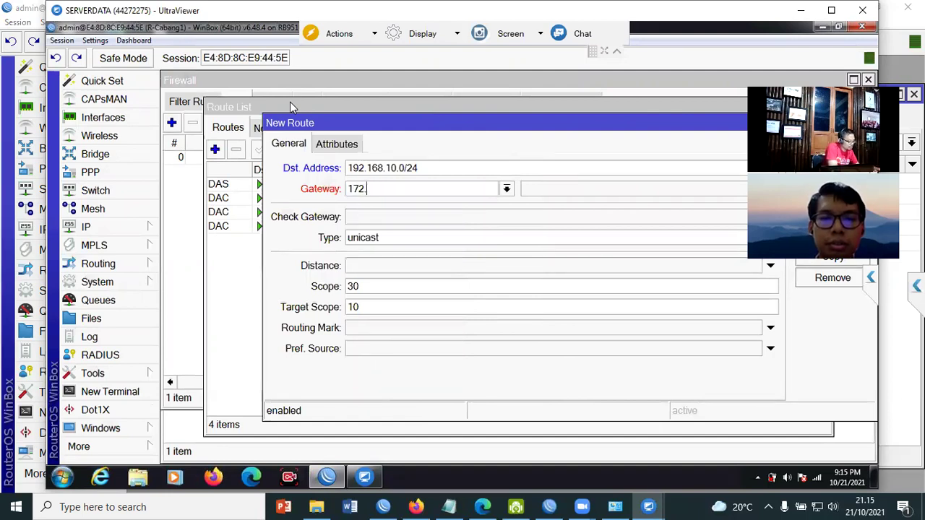
text(16.10.1)
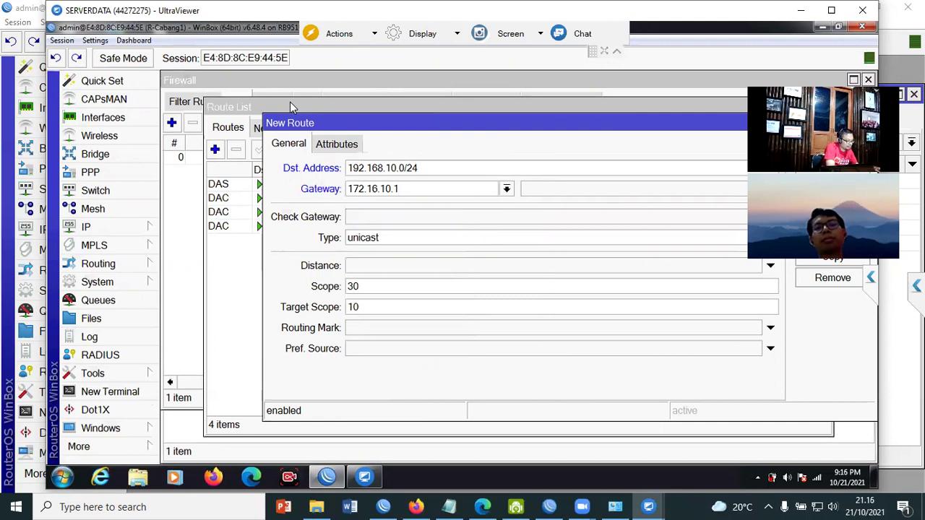
key(Return)
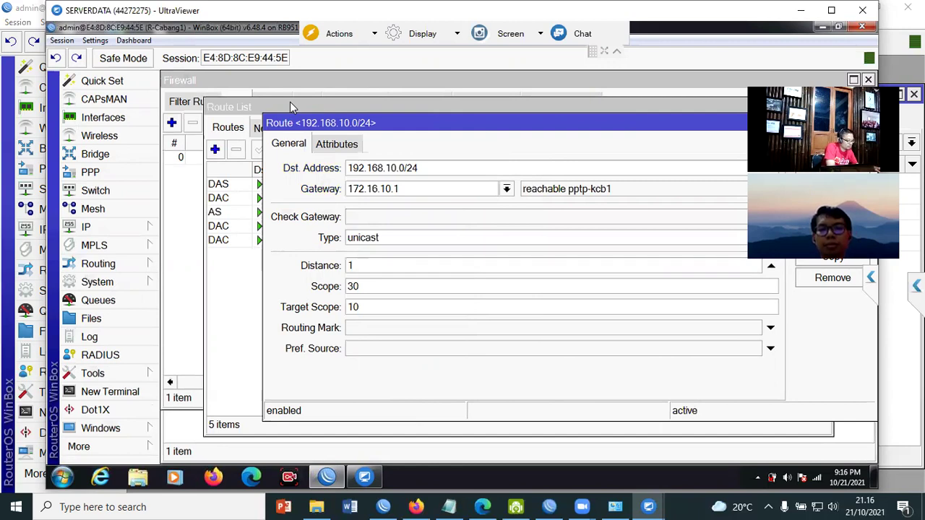
click(291, 107)
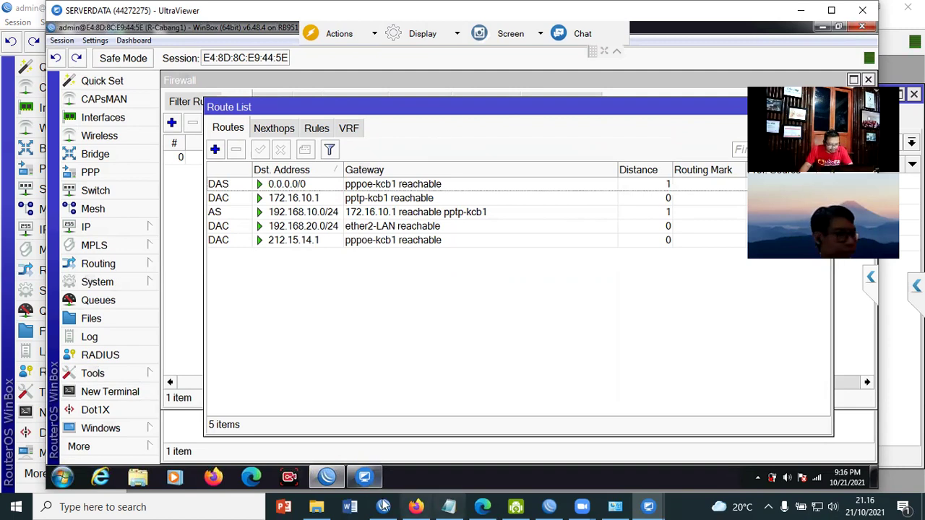
- Ping 192.168.20.1 from a Pusat terminal, getting 7/7 replies, then return to the Cabang1 session
mouse_move(327, 477)
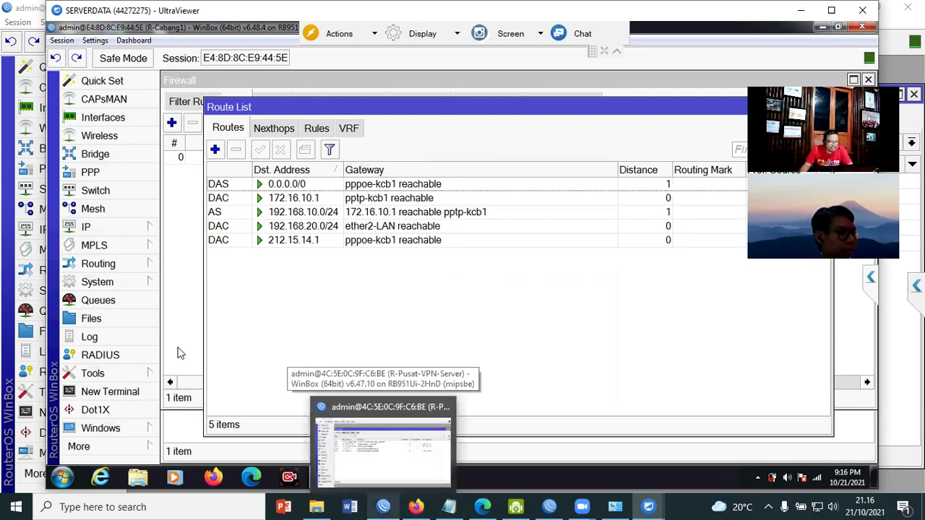
key(alt+Tab)
click(73, 417)
text(ping )
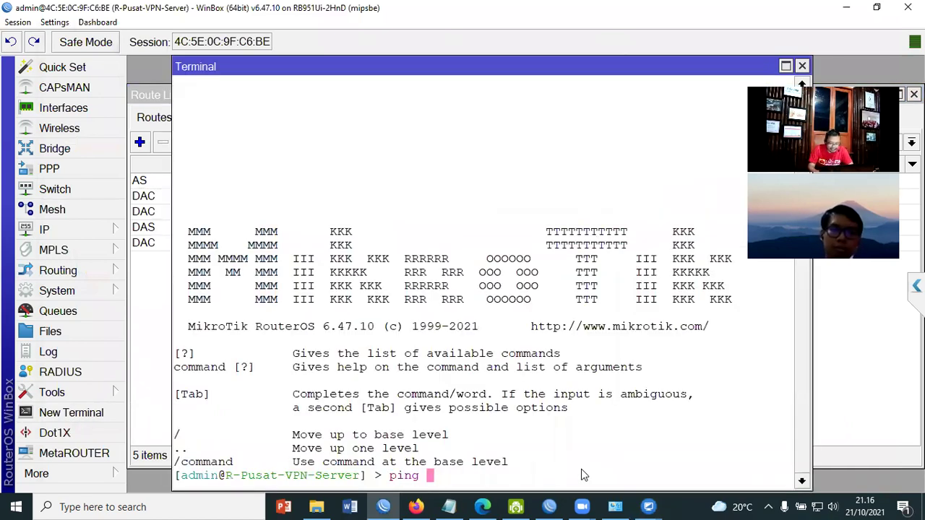
text(192.168)
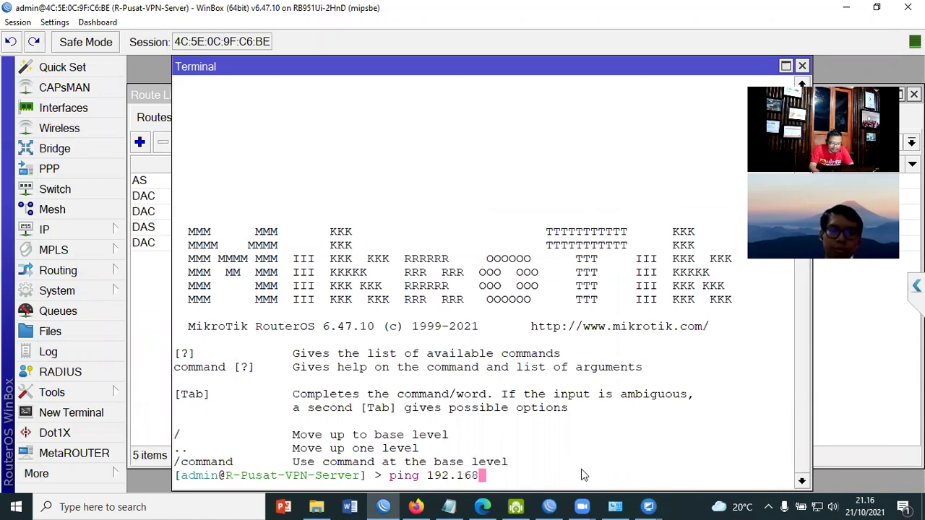
text(.20)
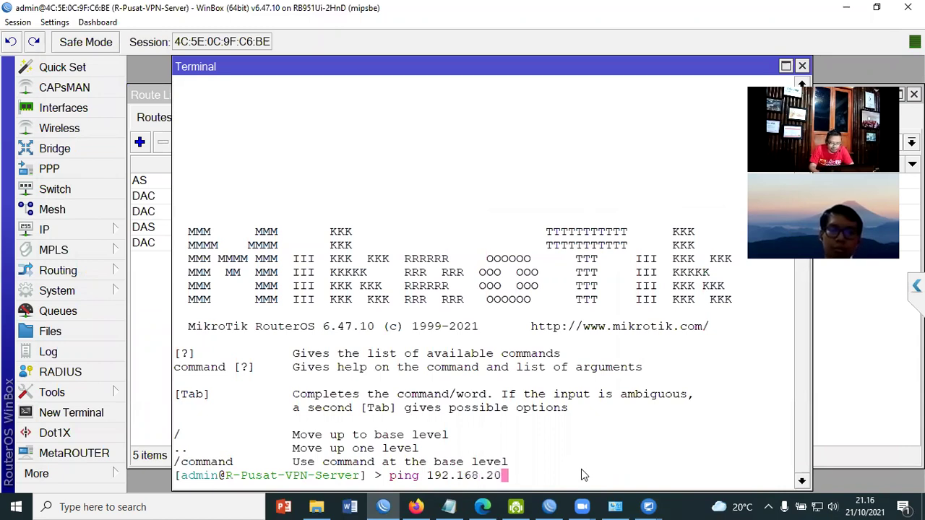
text(.1)
key(Return)
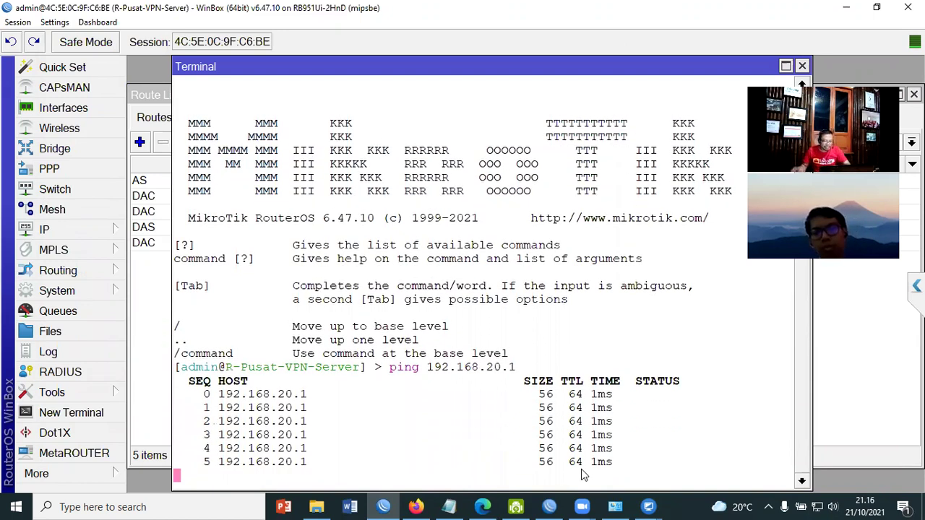
key(ctrl+c)
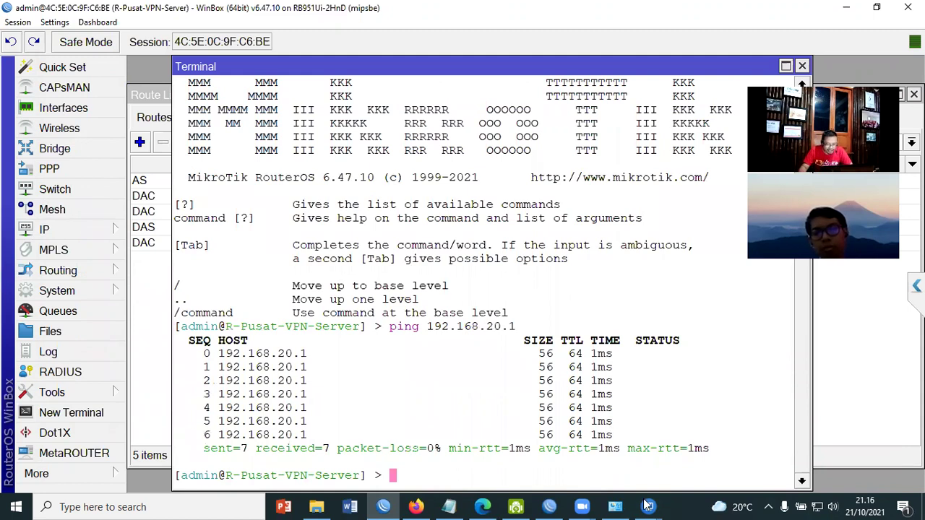
mouse_move(649, 506)
click(702, 448)
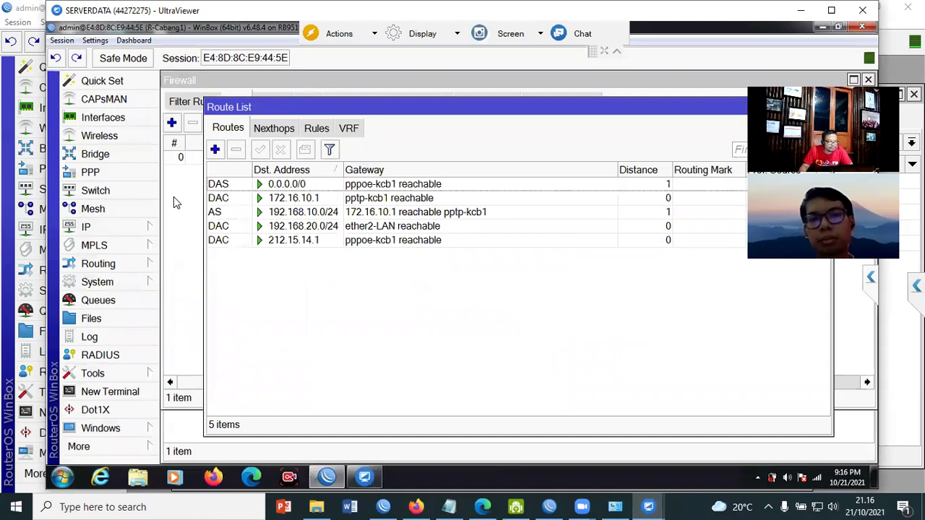
- Ping 192.168.10.1 from a new Cabang1 terminal and stop it after 9/9 replies
click(135, 396)
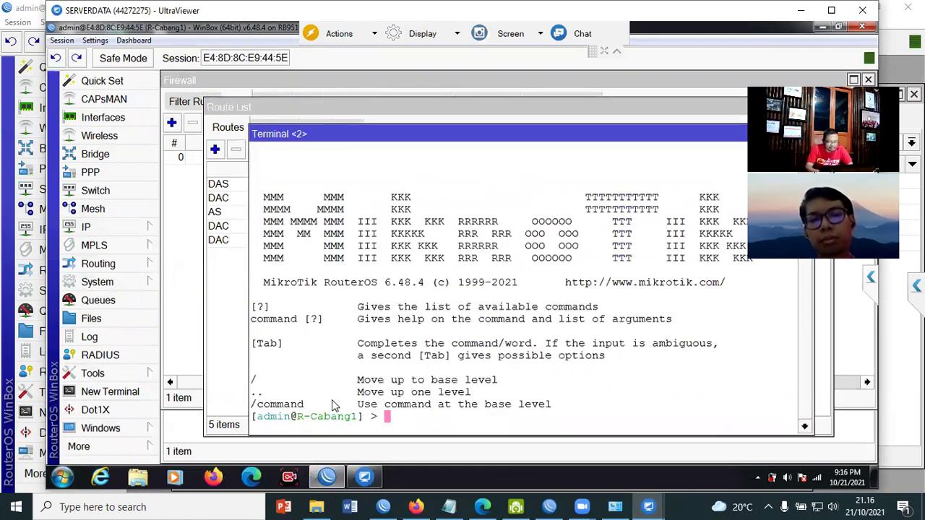
text(ping )
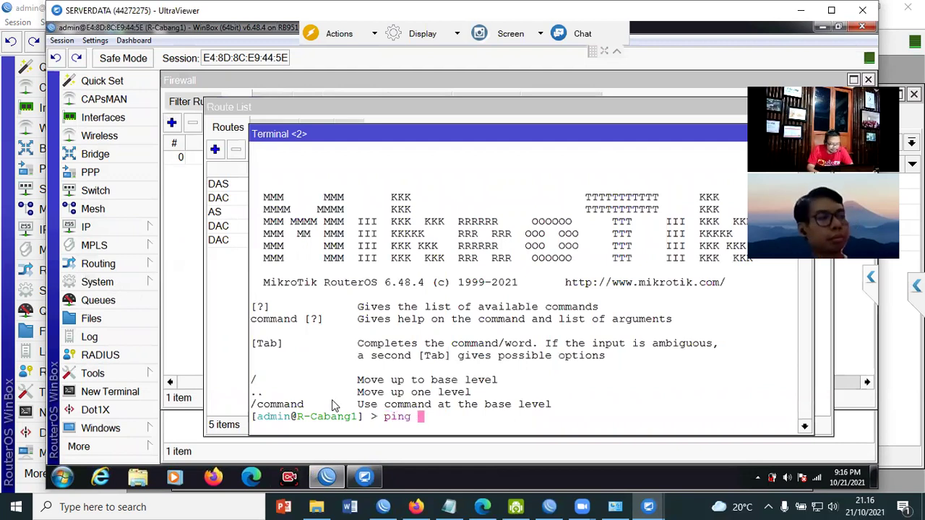
text(1)
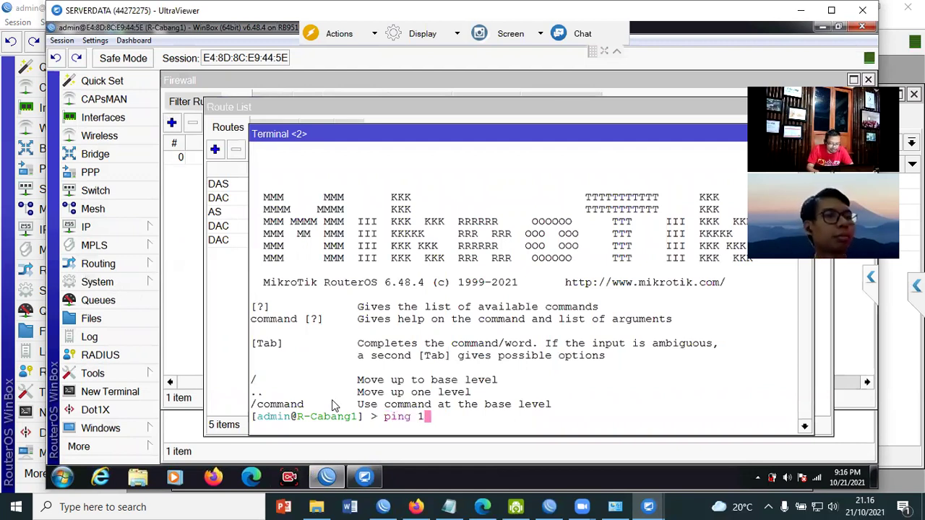
text(92.168.1)
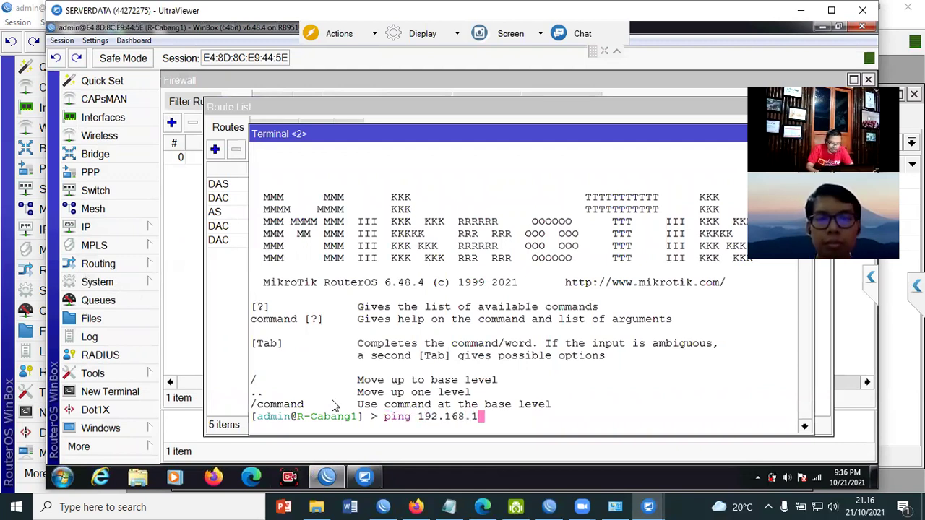
text(0.)
text(1)
key(Return)
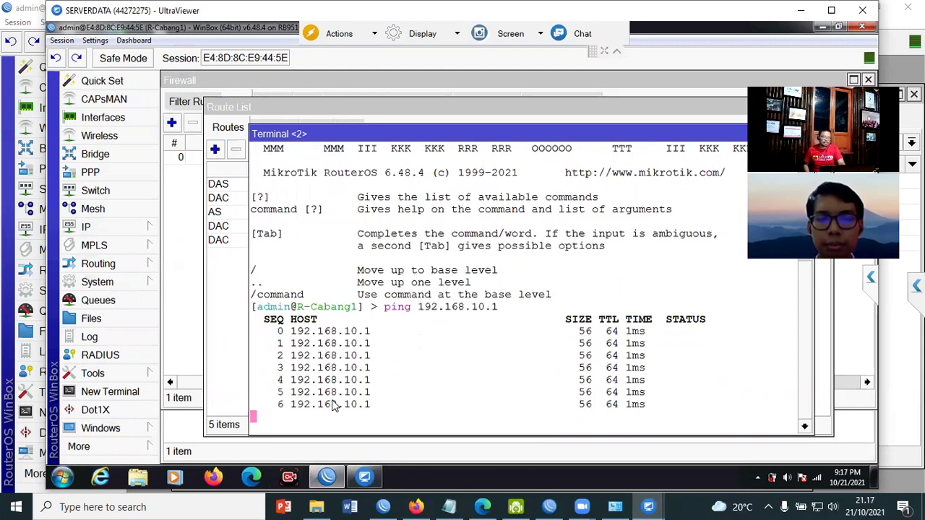
key(ctrl+c)
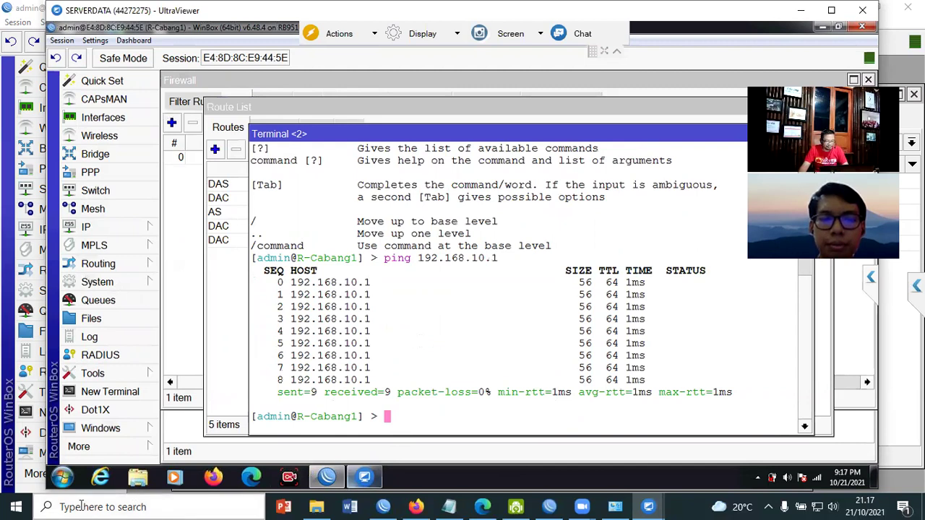
- Ping 192.168.20.1 from a local Command Prompt, getting 4/4 replies
click(106, 506)
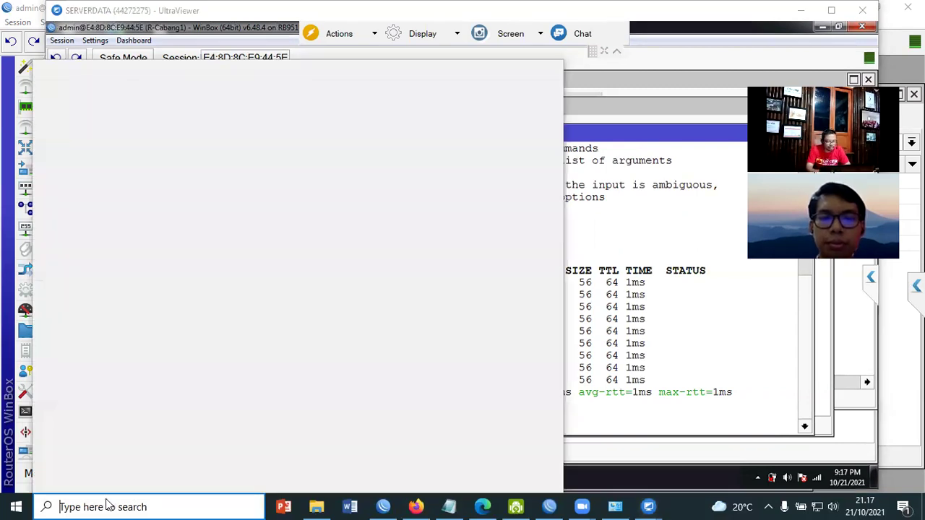
text(cmd)
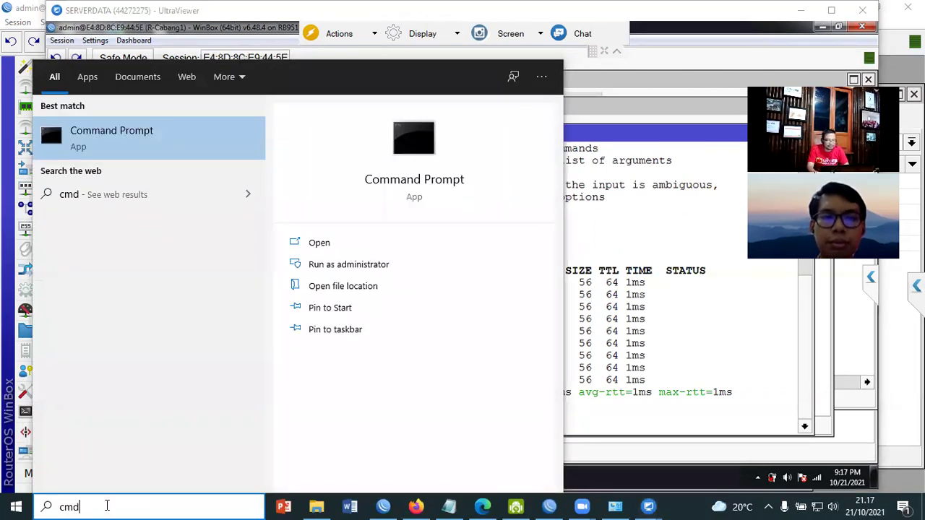
key(Return)
text(ping 192.168)
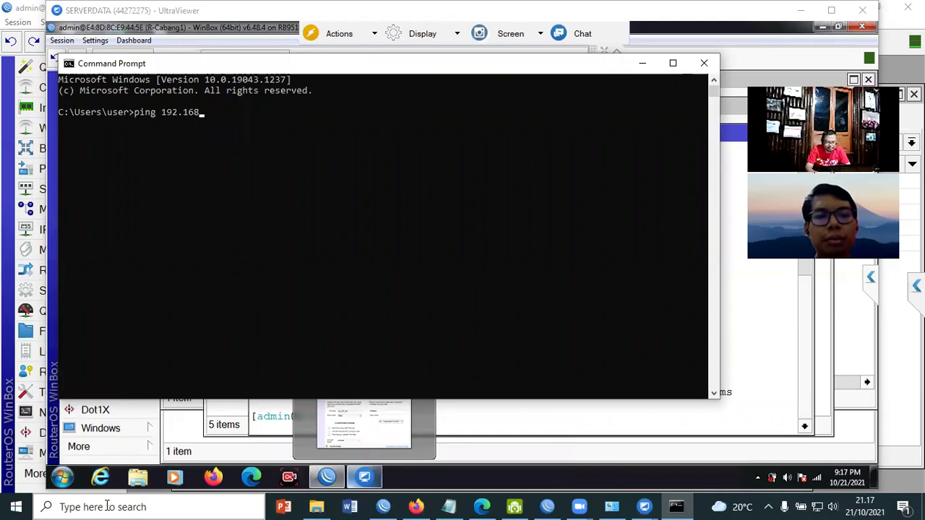
text(.)
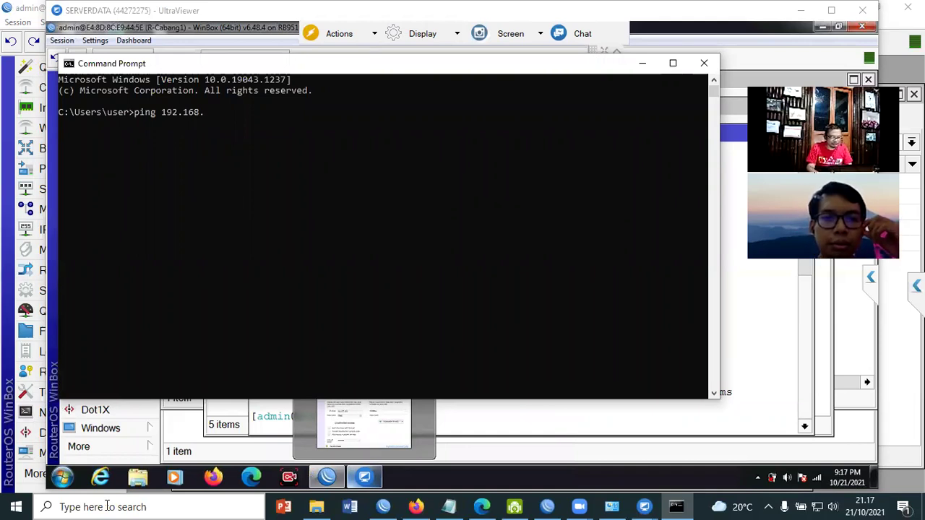
text(20.1)
key(Return)
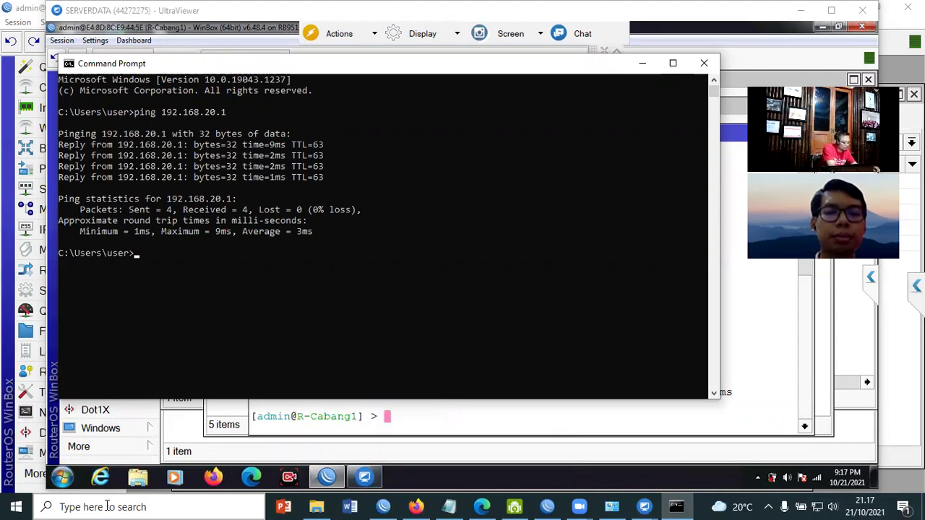
- Ping 192.168.20.254 from the remote PC's Command Prompt, which times out, then launch Control Panel
key(super)
text(cmd)
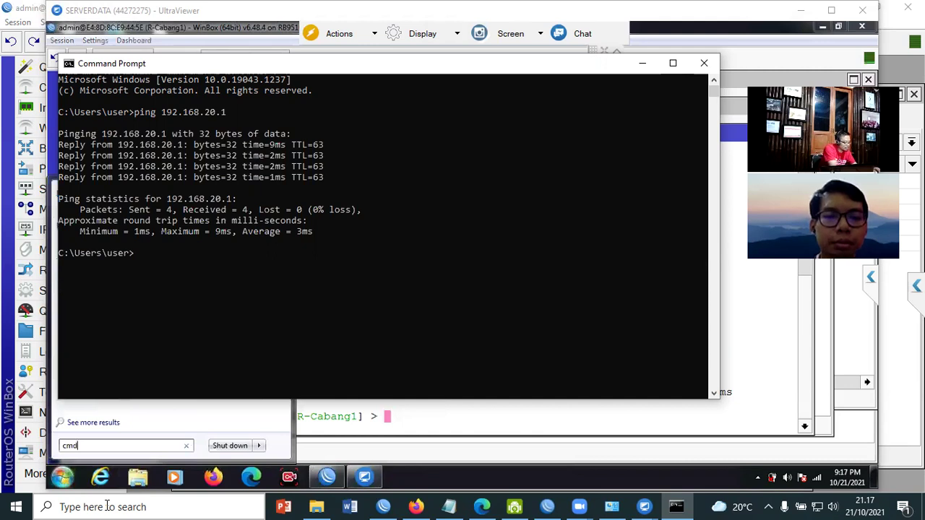
key(Return)
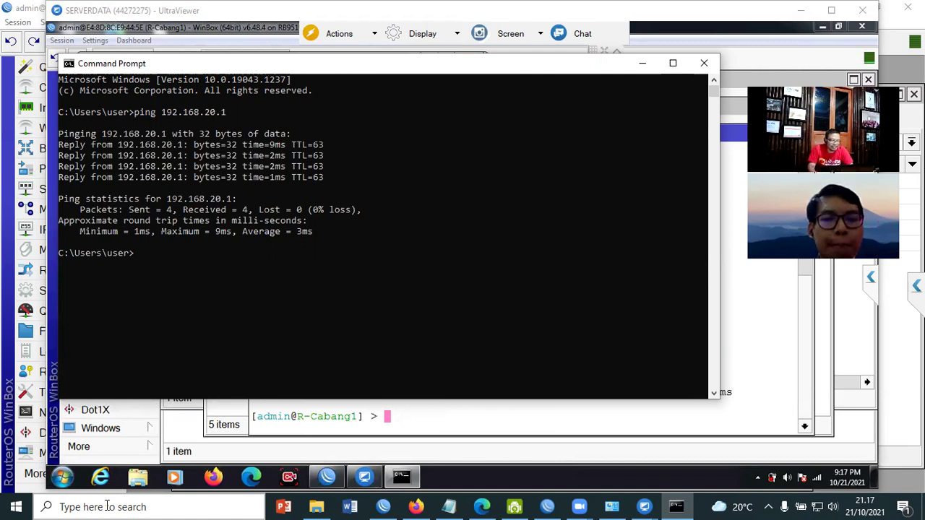
key(Up)
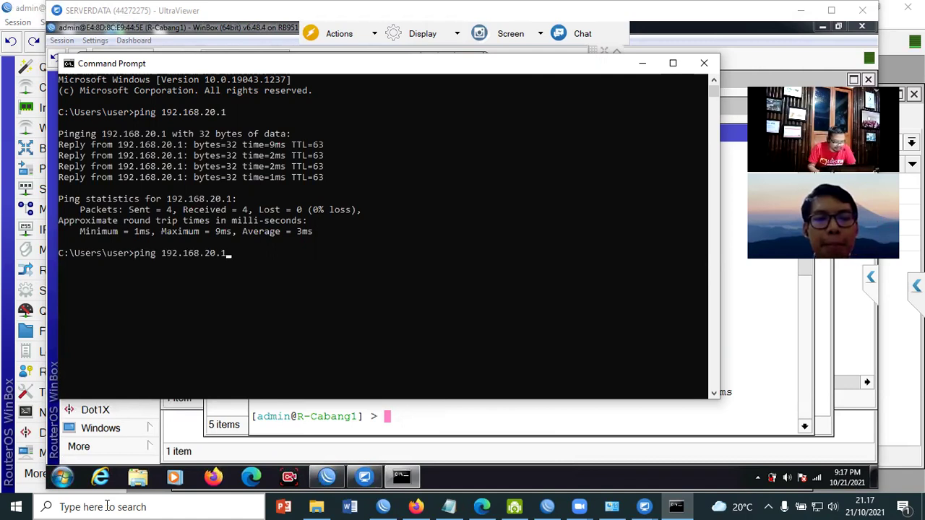
text(254)
key(Return)
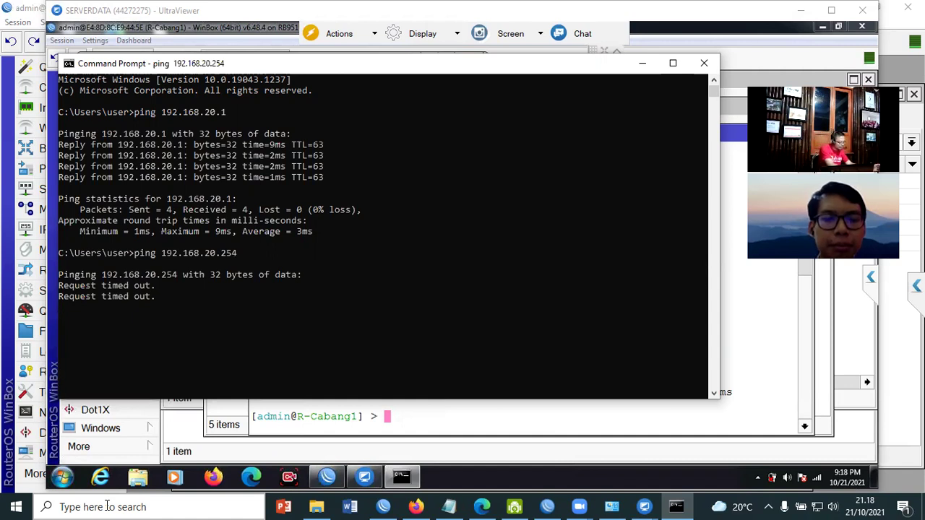
text(con)
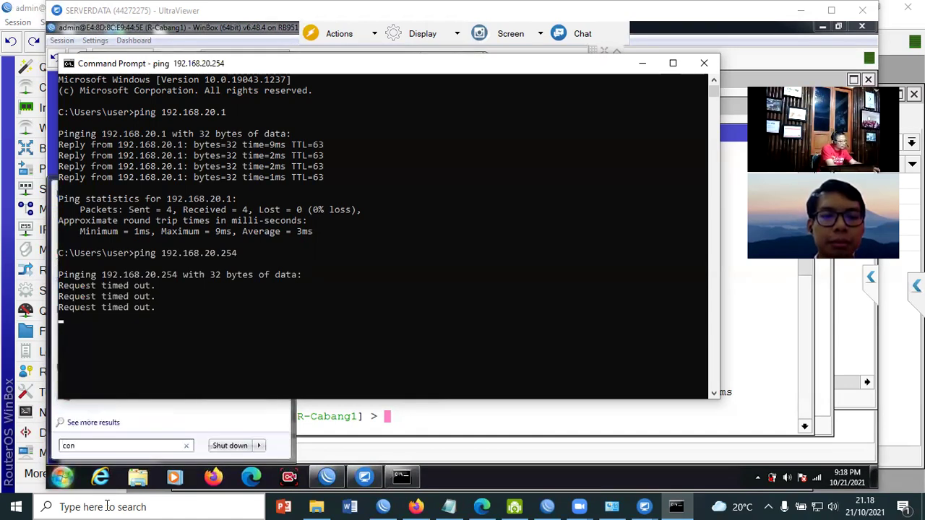
key(Return)
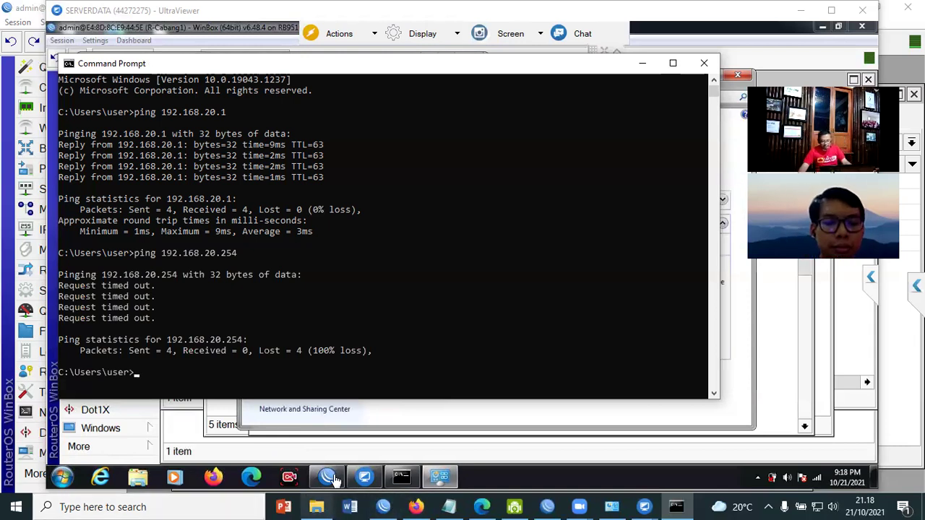
- Turn off Windows Firewall for home/work networks on the remote PC and close the window
click(644, 505)
click(676, 466)
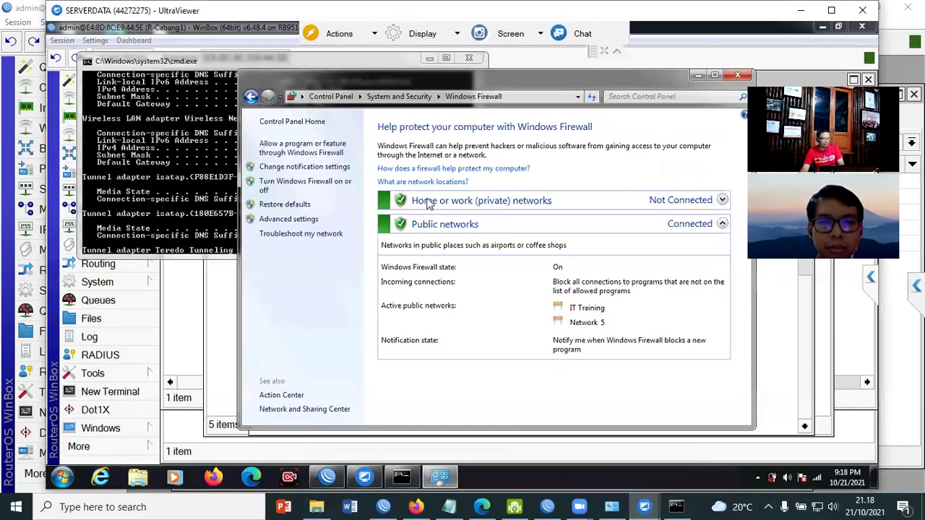
click(313, 189)
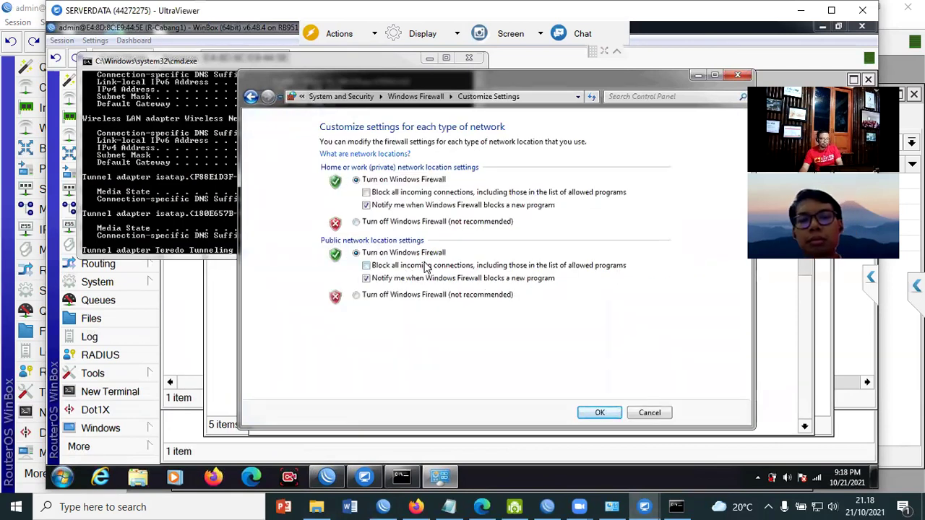
click(355, 222)
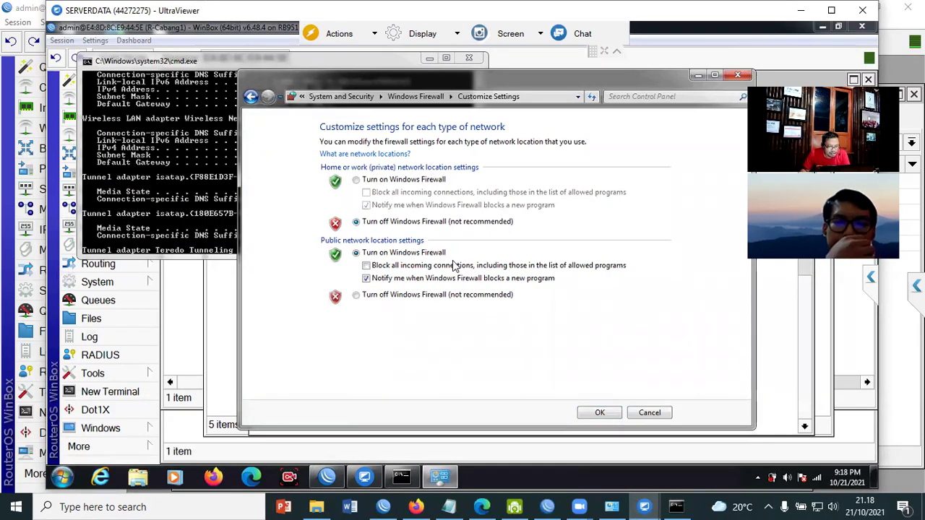
click(607, 414)
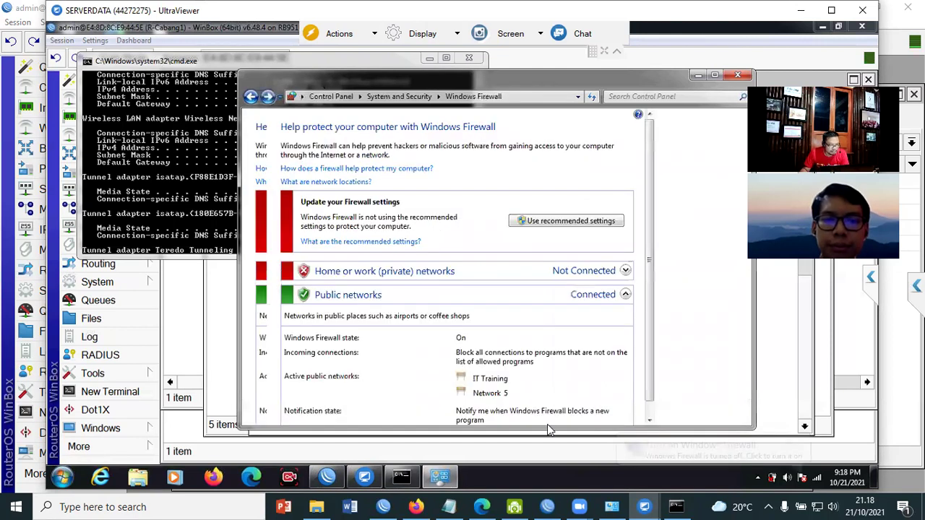
click(737, 75)
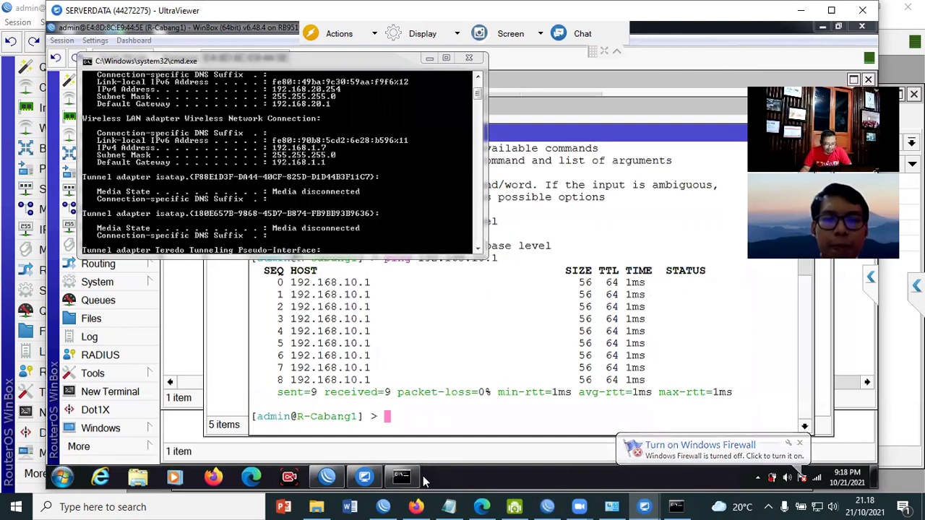
- Rerun ping 192.168.20.254 in the local Command Prompt, still 100% loss, and enlarge the console
click(676, 507)
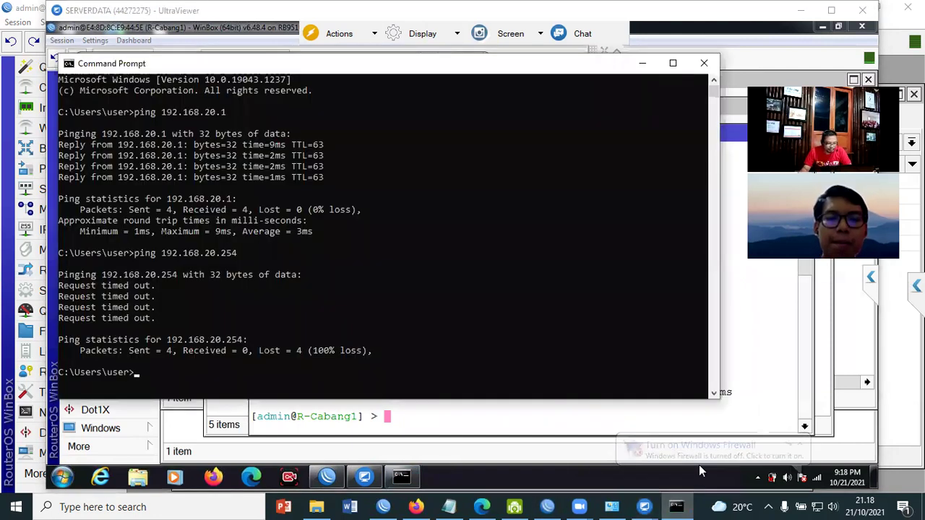
key(Return)
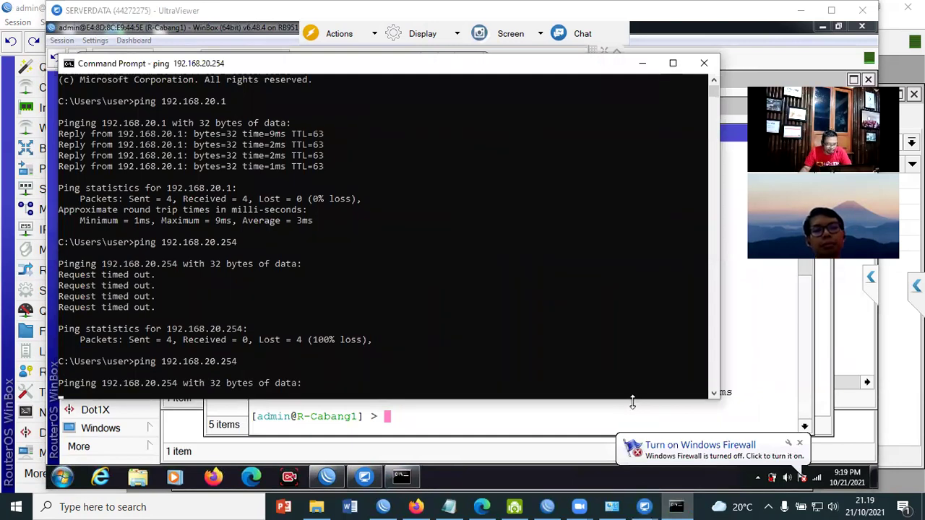
drag(632, 401, 630, 420)
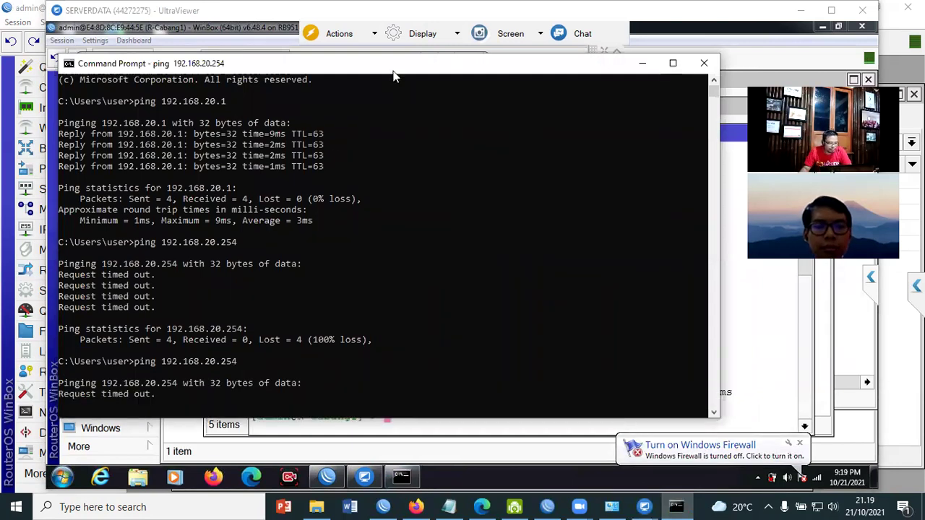
drag(403, 58, 402, 46)
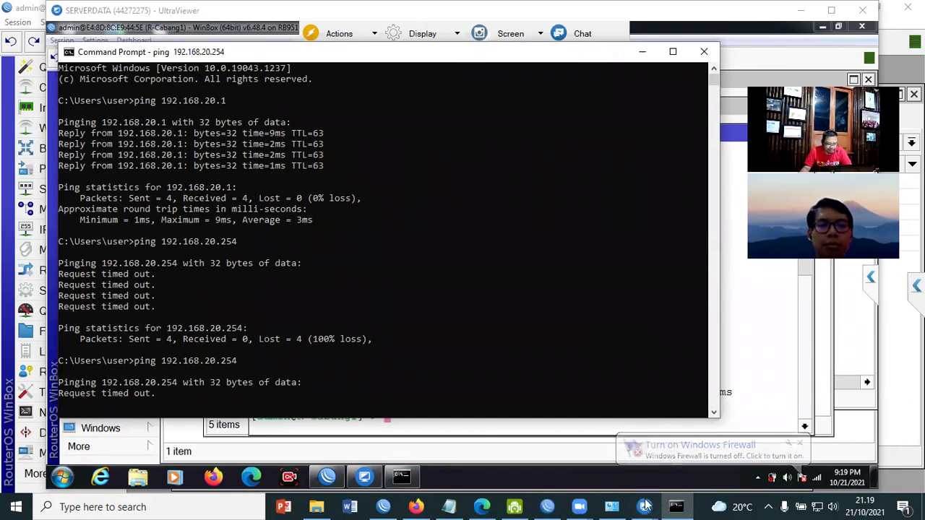
mouse_move(644, 506)
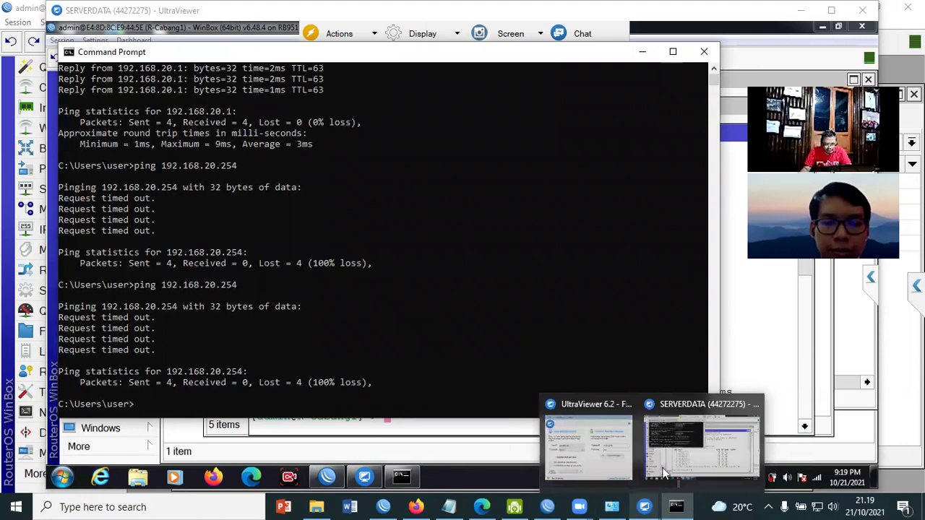
click(323, 482)
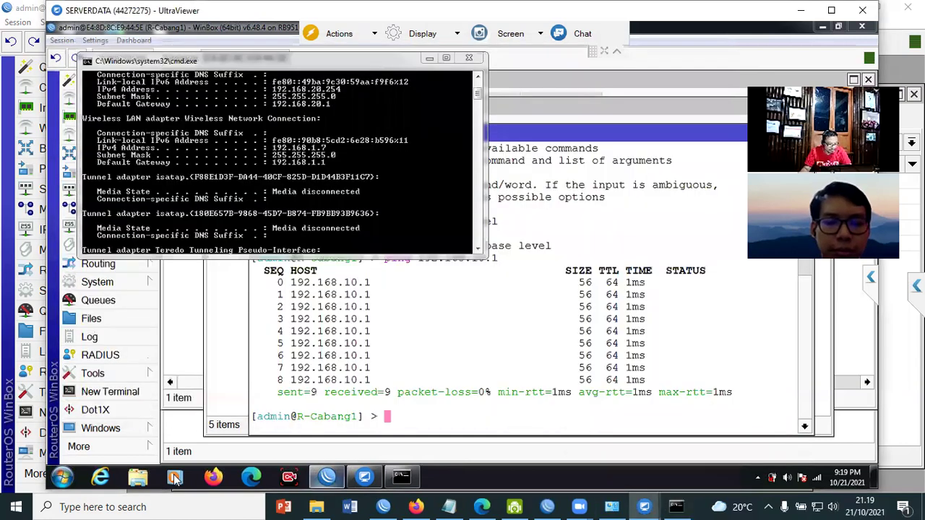
- Turn off the remote PC's Windows Firewall for public networks through Control Panel's System and Security
click(63, 477)
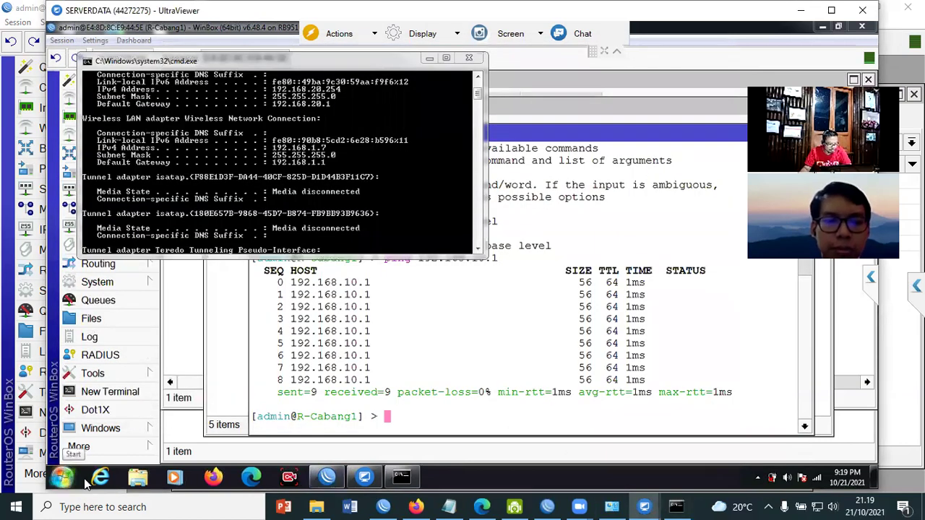
text(c)
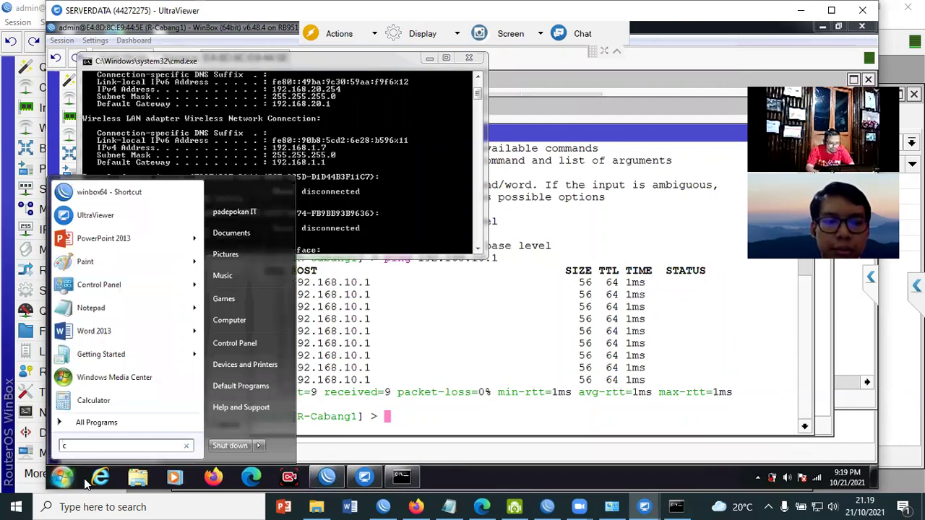
text(ontrol)
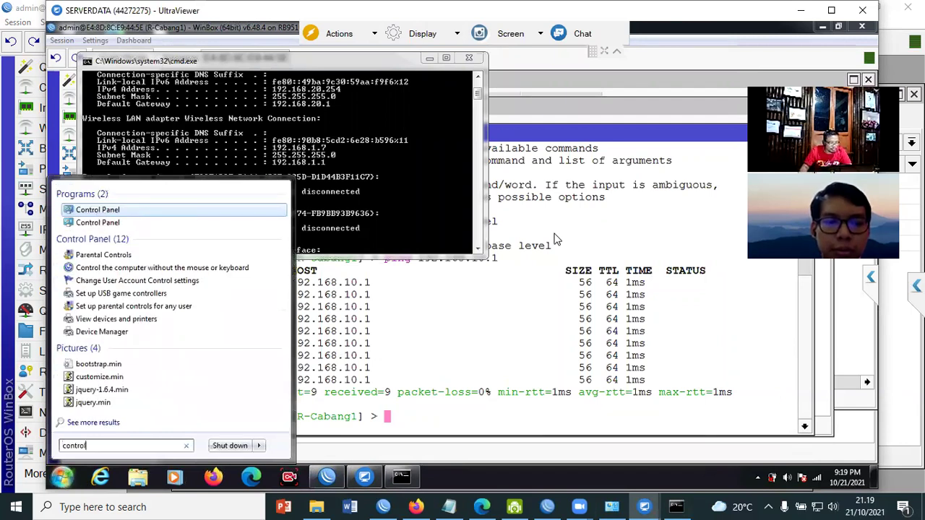
key(Return)
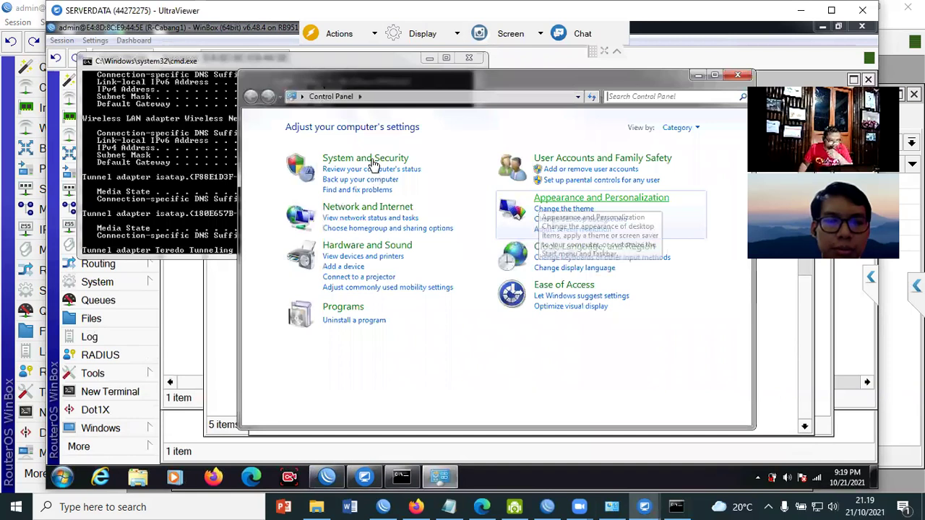
click(372, 158)
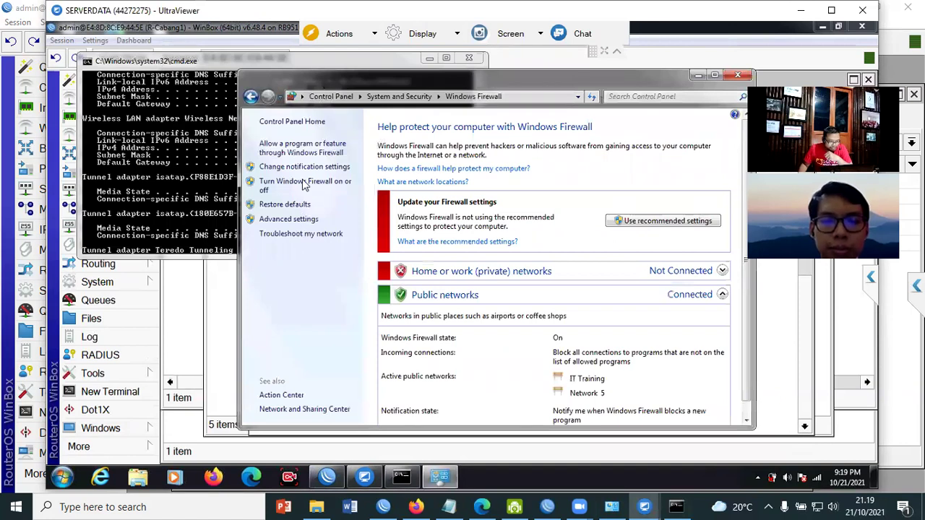
click(336, 195)
click(355, 295)
click(600, 412)
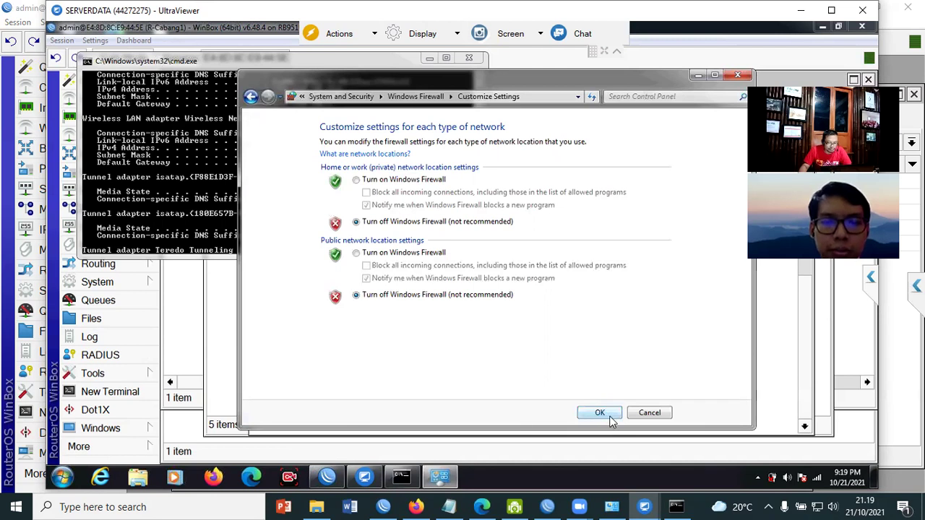
click(675, 507)
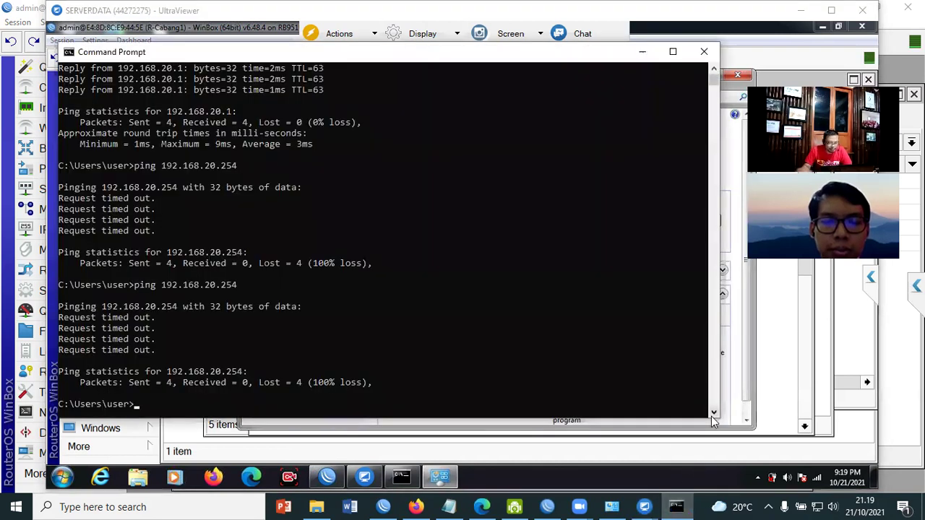
key(Up)
- Ping 192.168.20.254 again for 4/4 replies, then run and stop a continuous ping -t
key(Return)
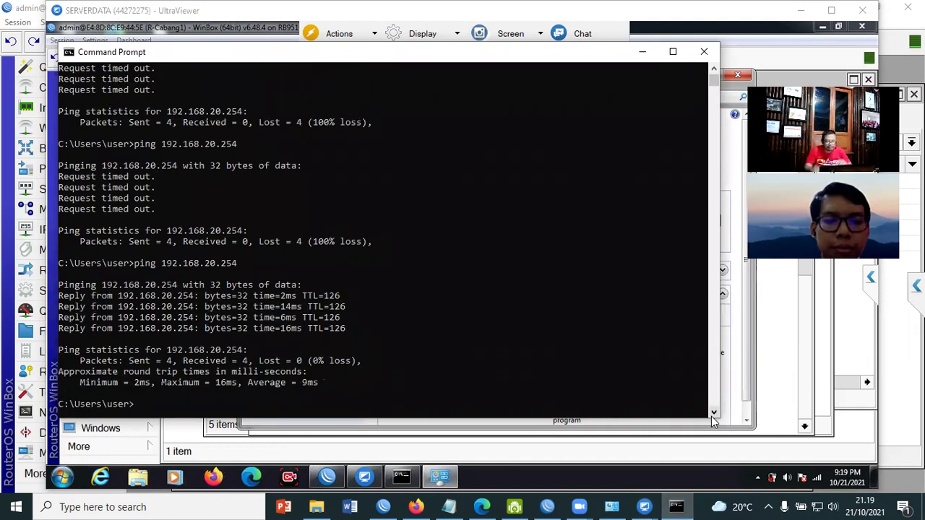
key(Up)
text(-t)
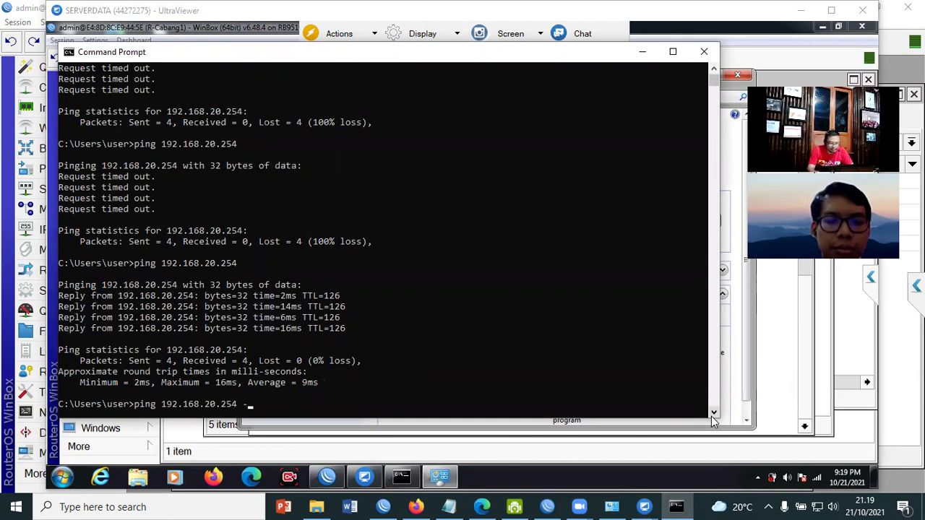
key(Return)
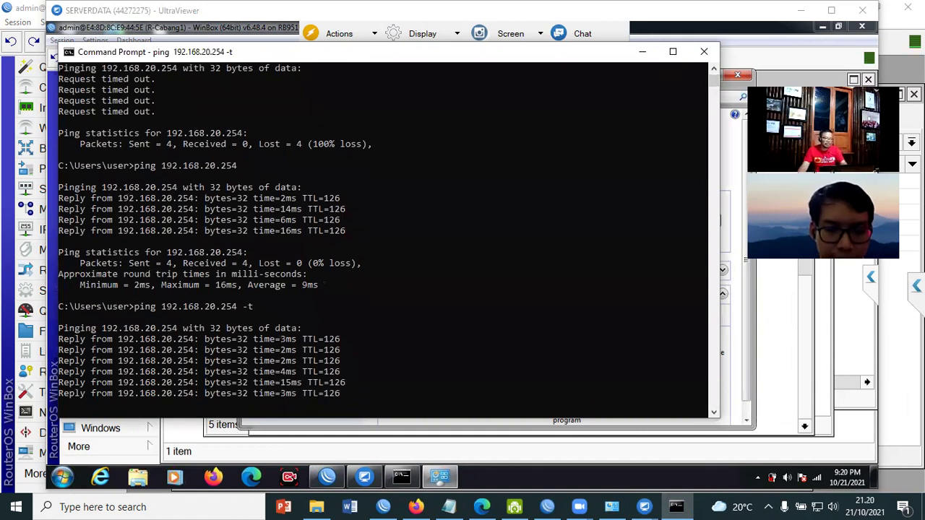
key(ctrl+c)
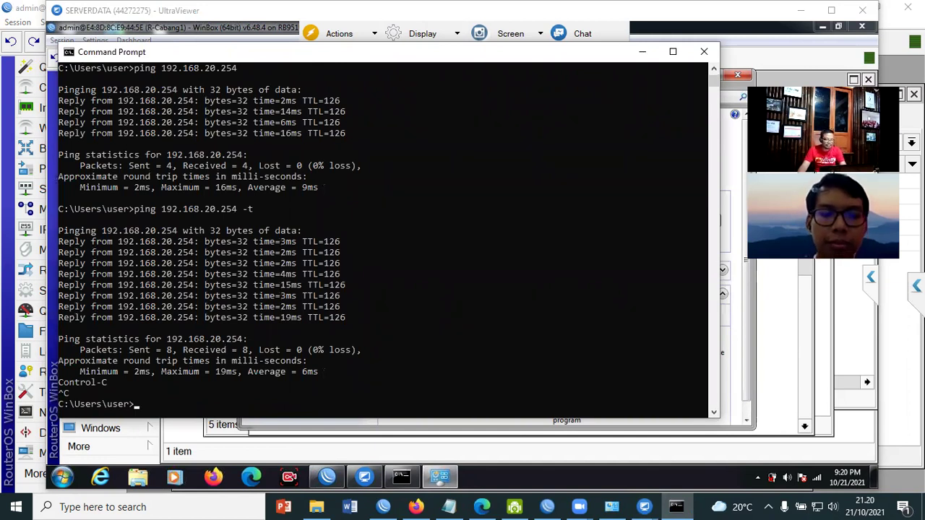
click(169, 506)
- Turn off Windows Defender Firewall for public networks through Control Panel's System and Security
text(control)
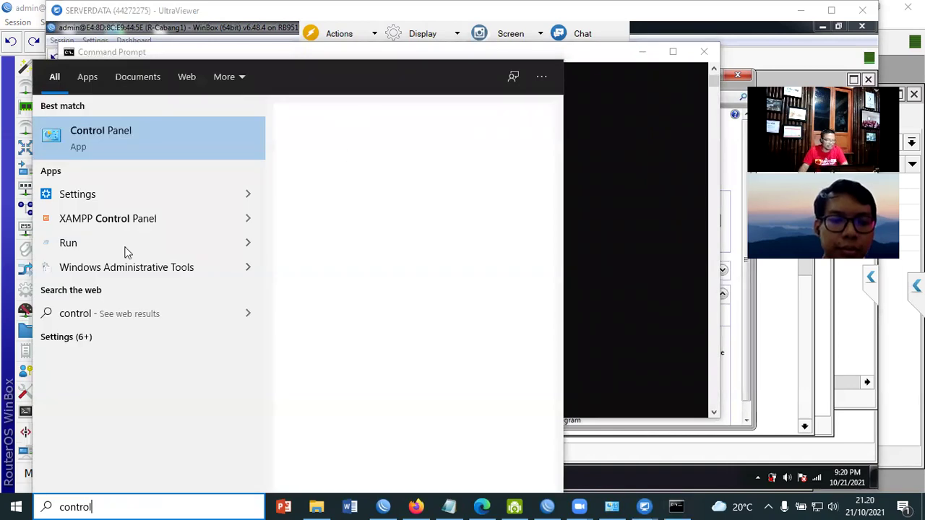
click(578, 292)
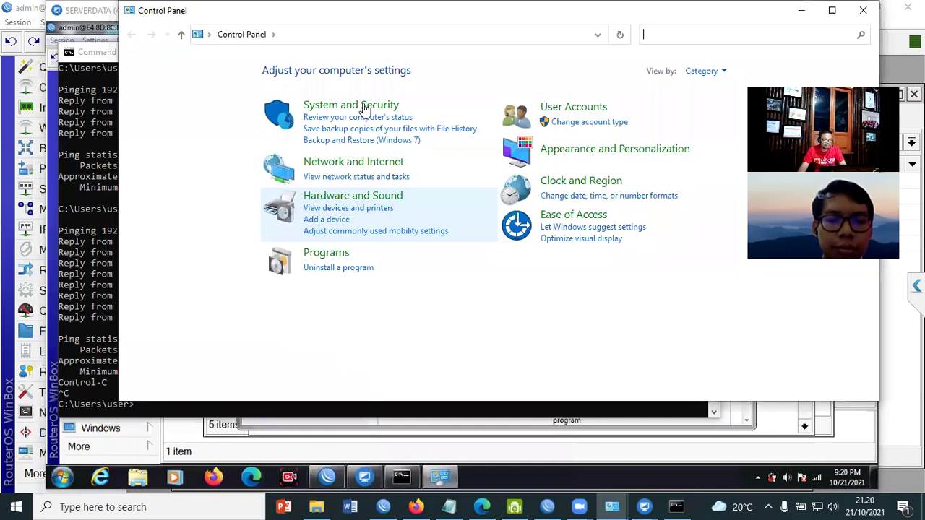
click(362, 108)
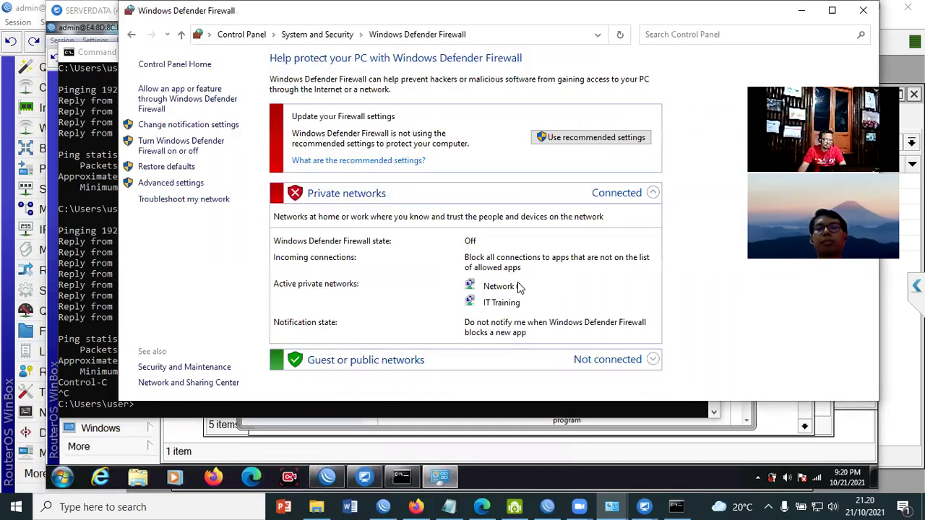
click(201, 149)
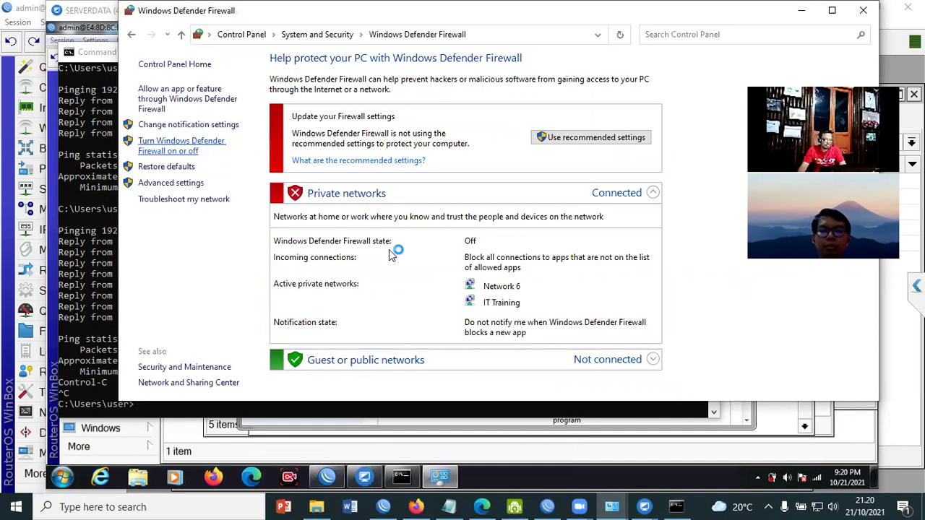
click(374, 246)
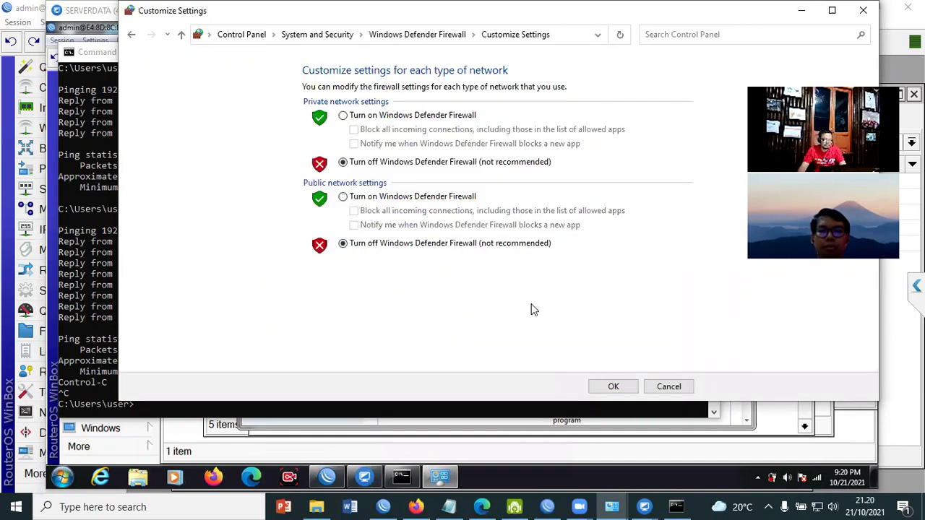
click(619, 388)
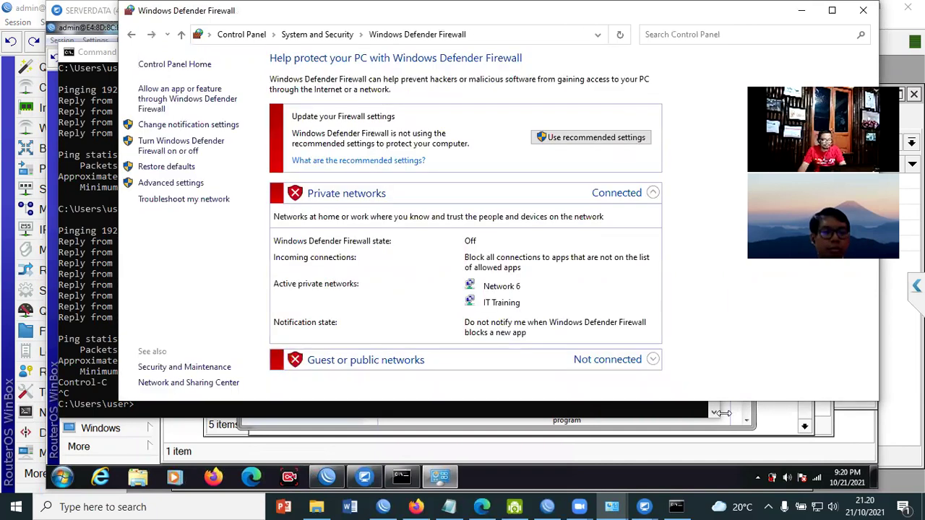
click(645, 506)
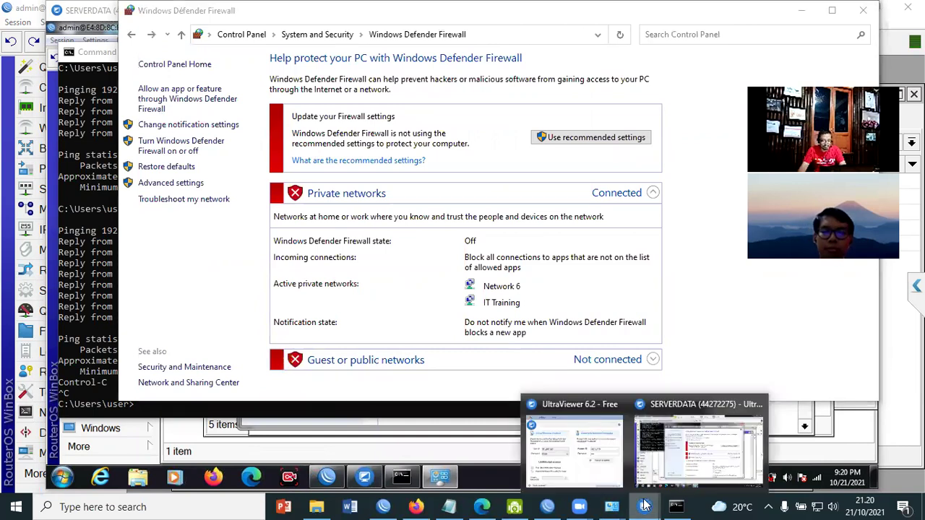
- Open a Command Prompt on the remote PC and ping 192.168.10.1
click(668, 456)
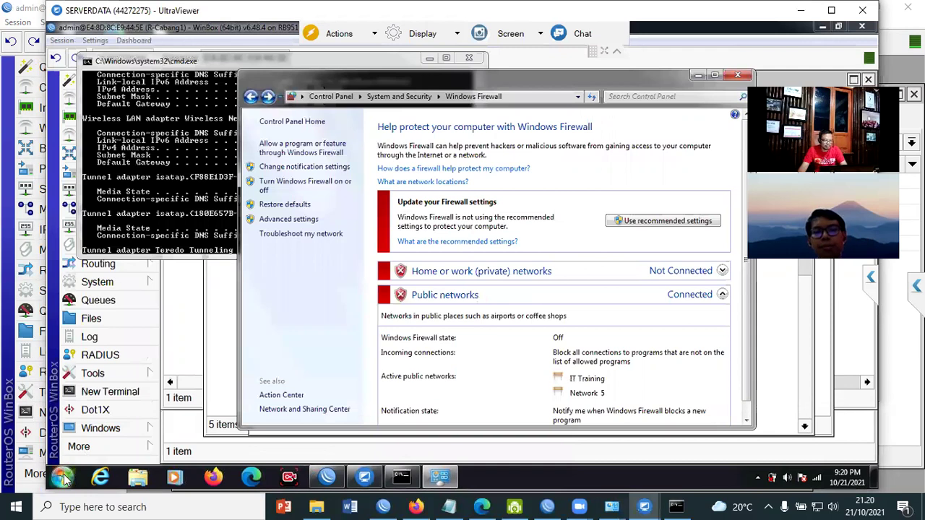
click(62, 479)
text(cm)
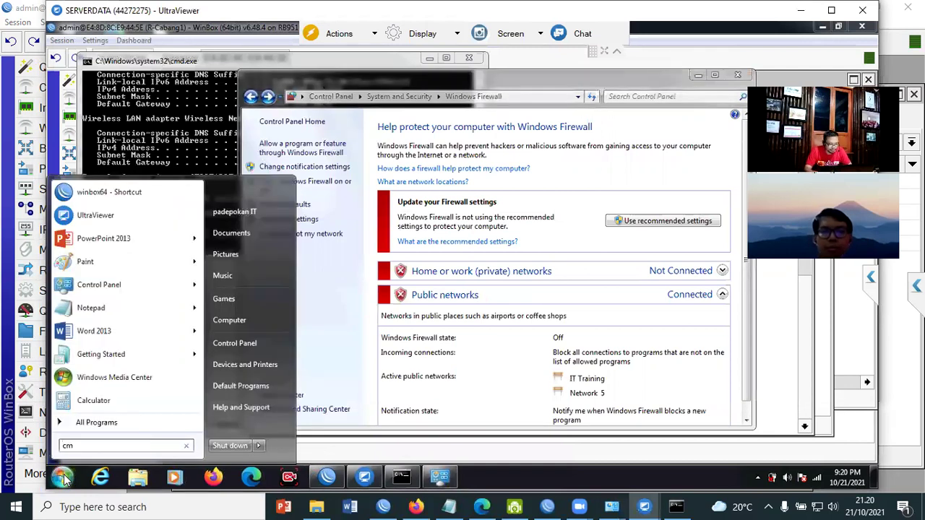
text(d)
key(Return)
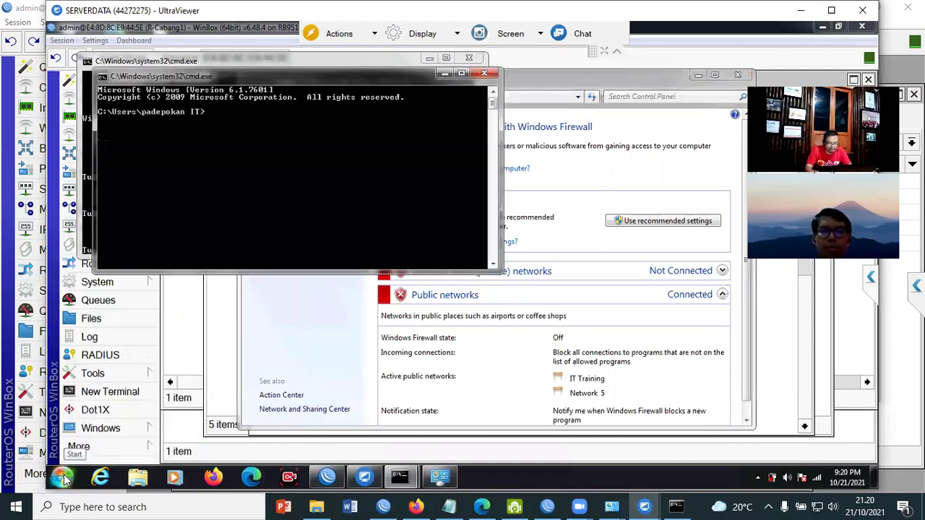
text(ping)
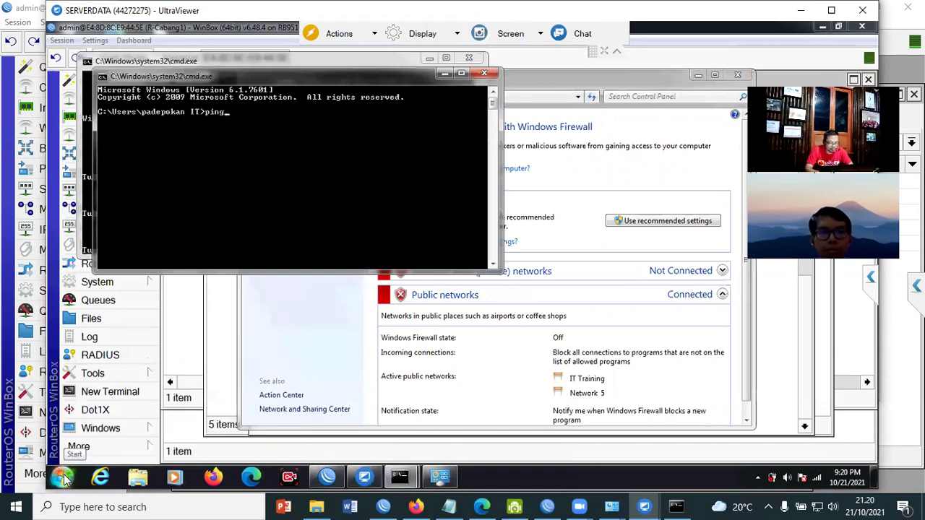
text( 192.16)
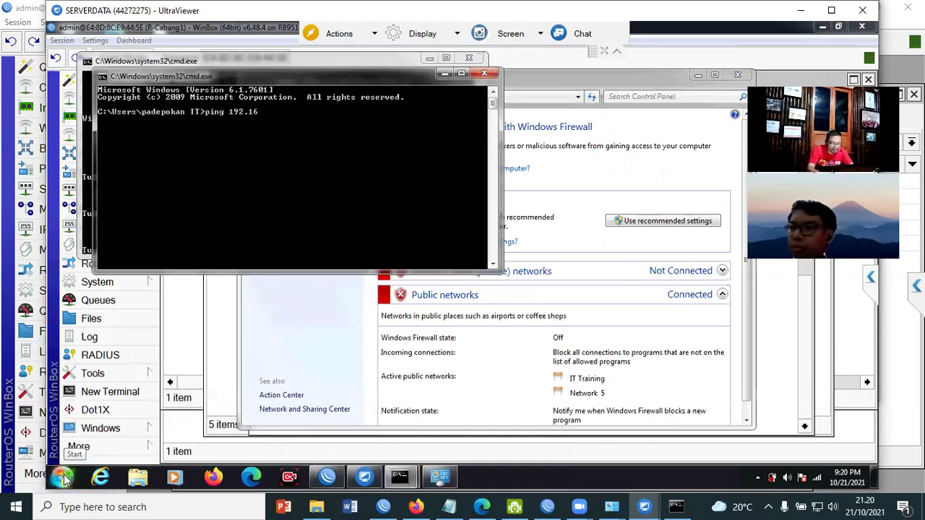
text(8.10)
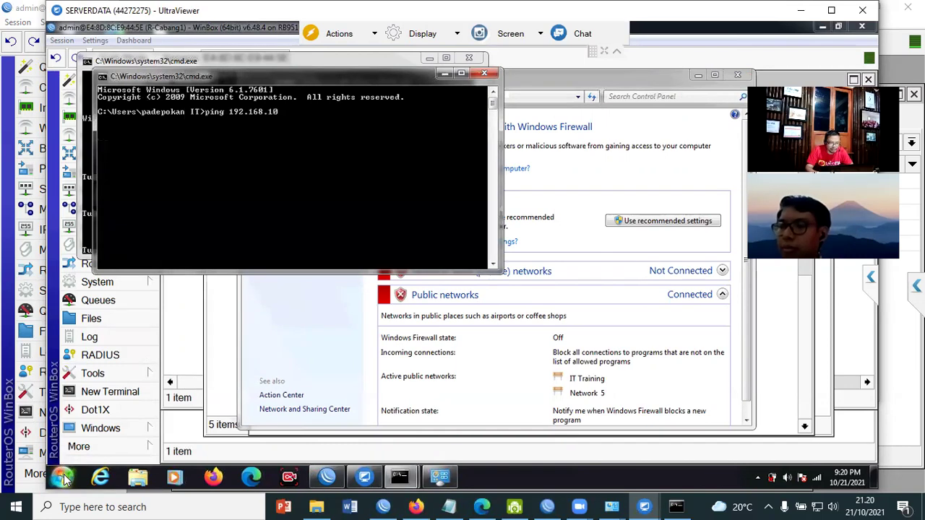
text(.1)
key(Return)
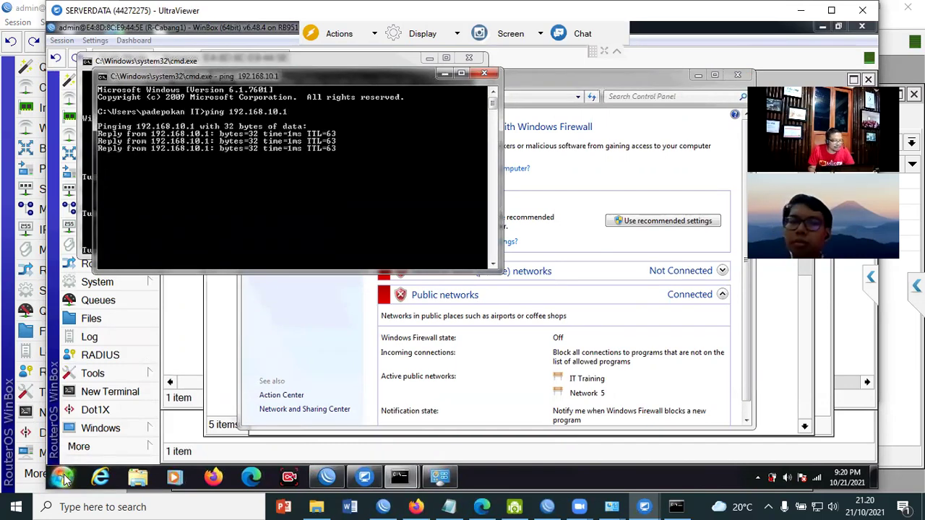
- Rerun the ping against 192.168.10.254 and confirm 0% loss
key(Up)
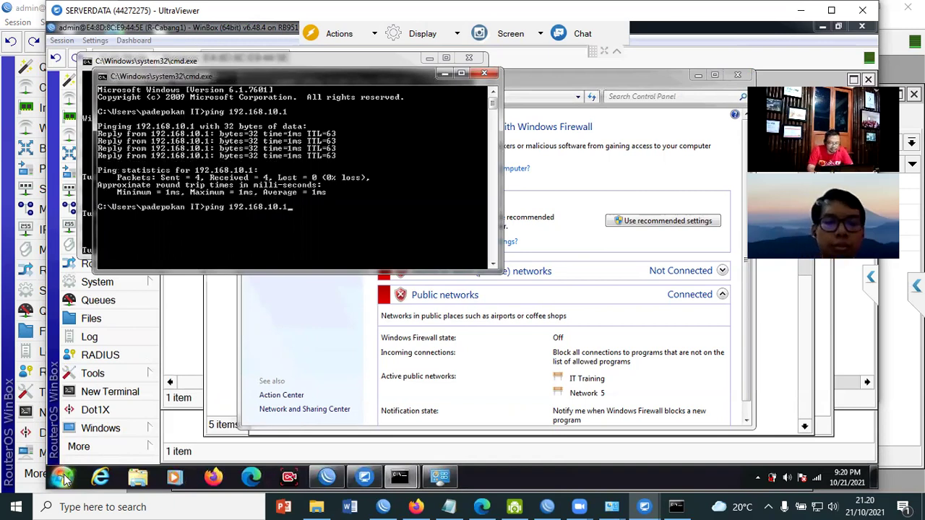
key(BackSpace)
text(254)
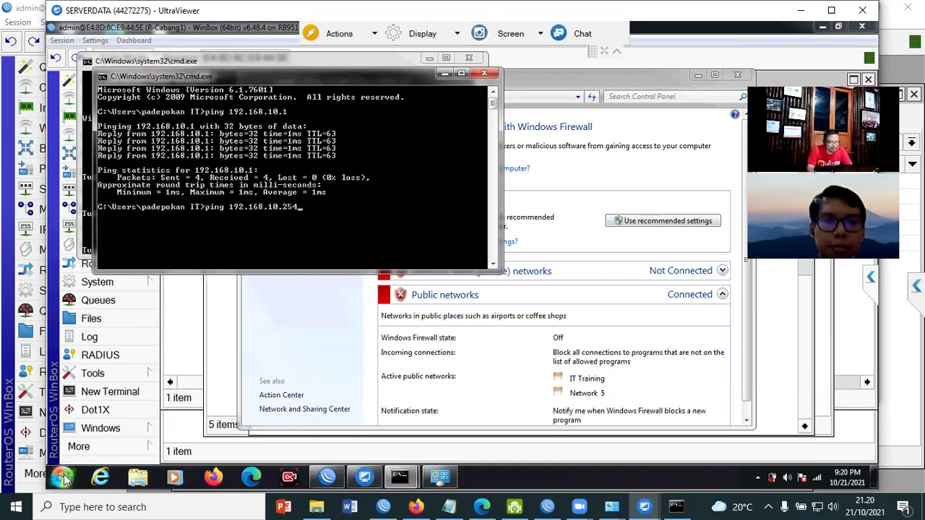
key(Return)
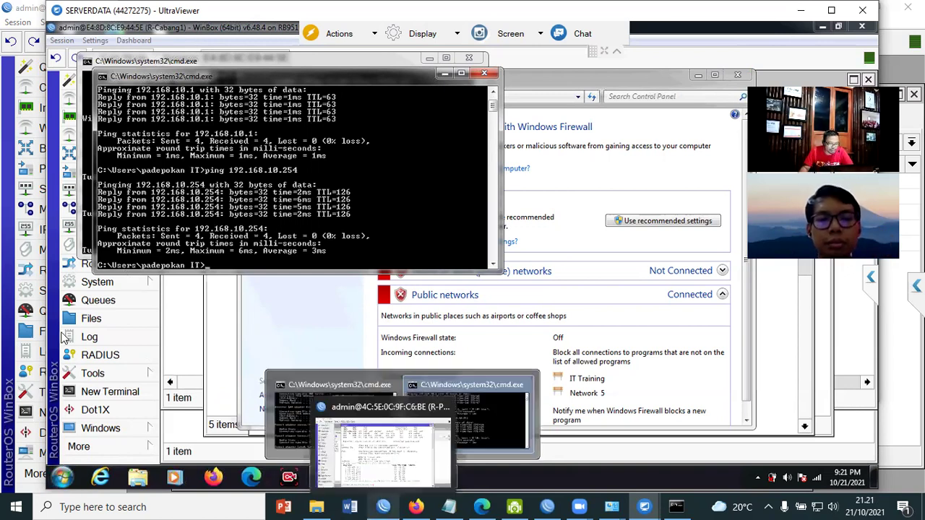
click(364, 477)
- Close all Pusat windows and open the 192.168.20.0/24 route showing gateway 172.16.10.10
click(18, 24)
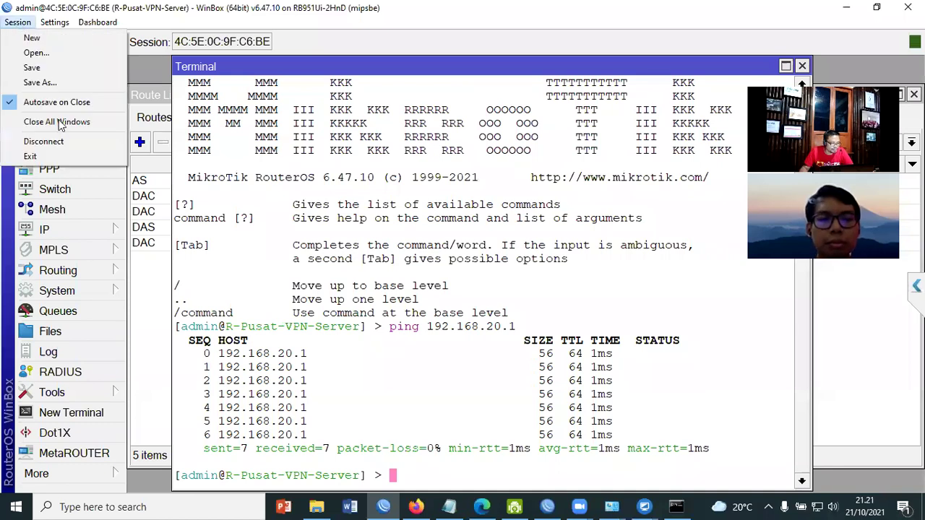
click(72, 122)
click(63, 232)
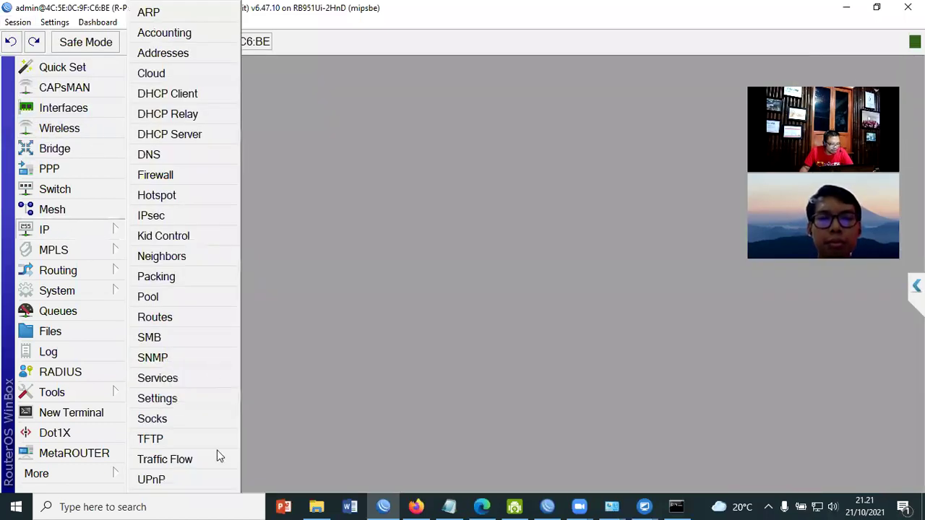
click(155, 318)
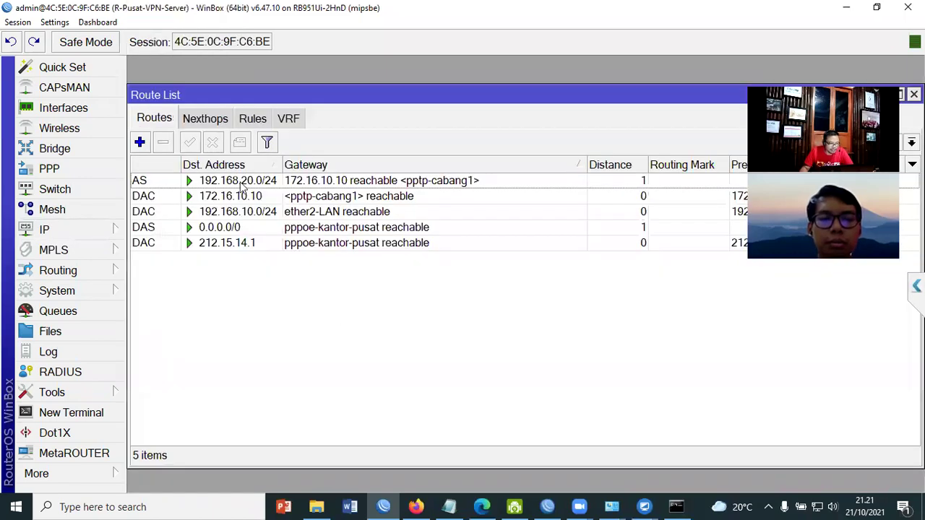
click(302, 180)
double_click(302, 182)
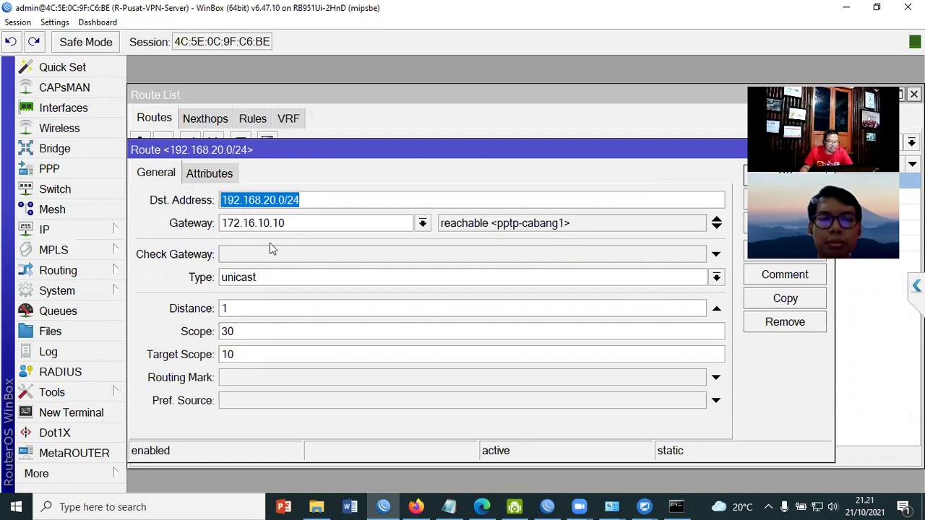
key(Tab)
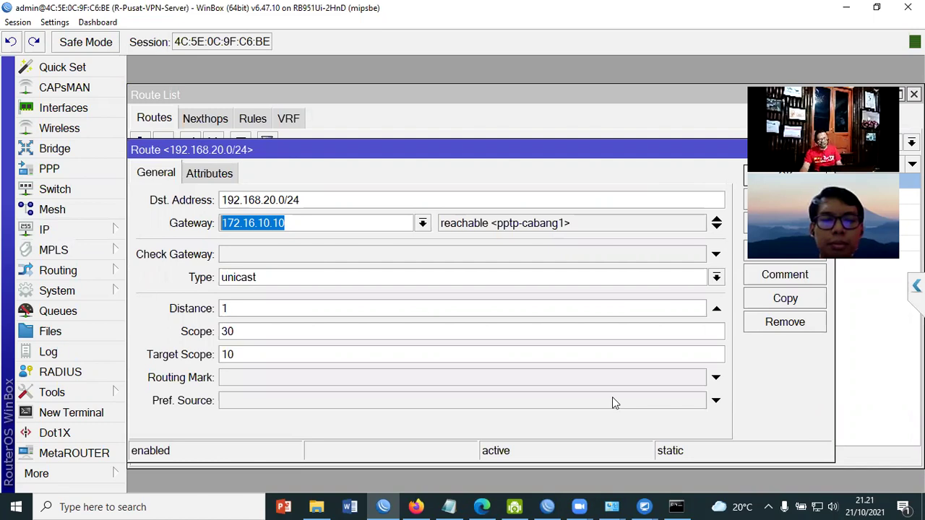
mouse_move(645, 506)
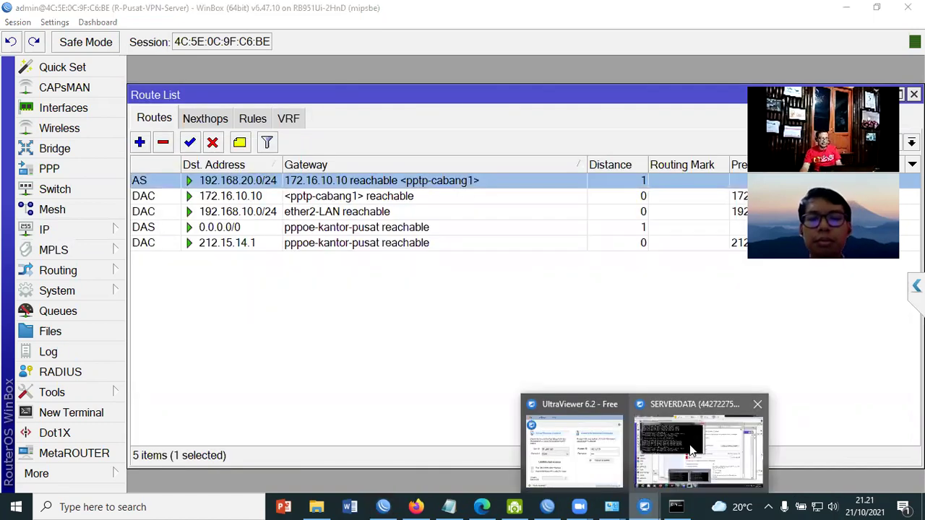
click(690, 449)
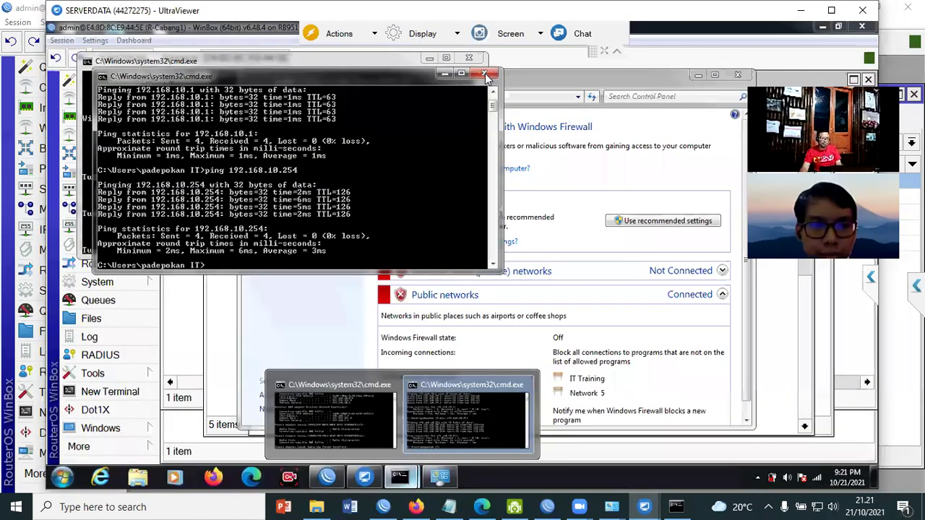
- Close the remote command windows and inspect Cabang1's 192.168.10.0/24 route via gateway 172.16.10.1
click(485, 75)
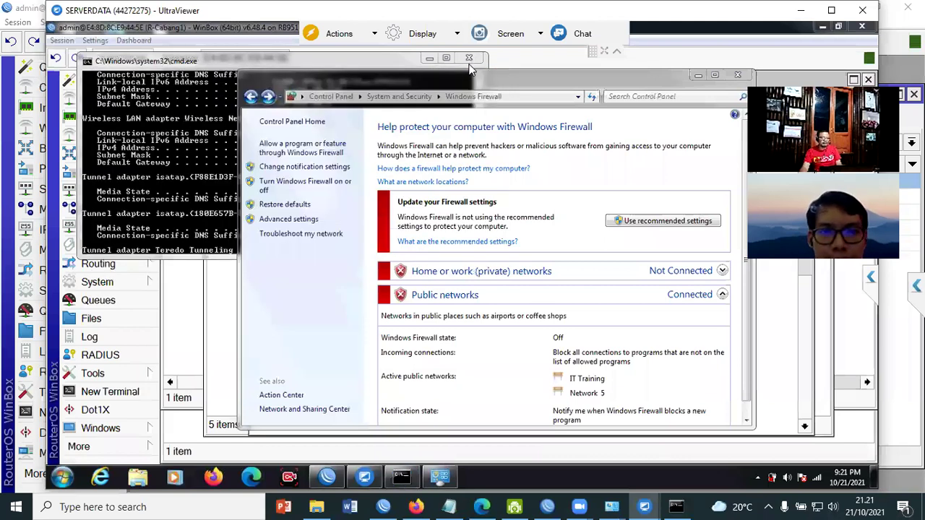
click(468, 58)
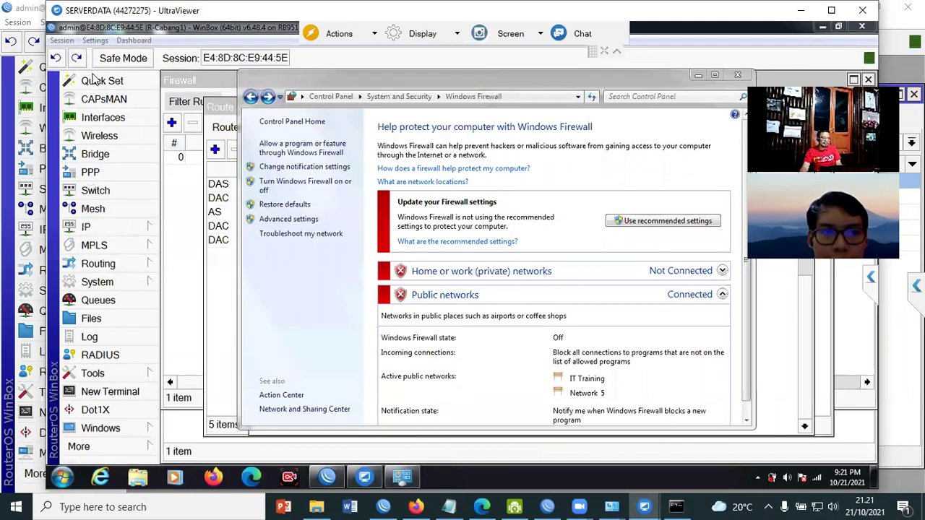
click(92, 78)
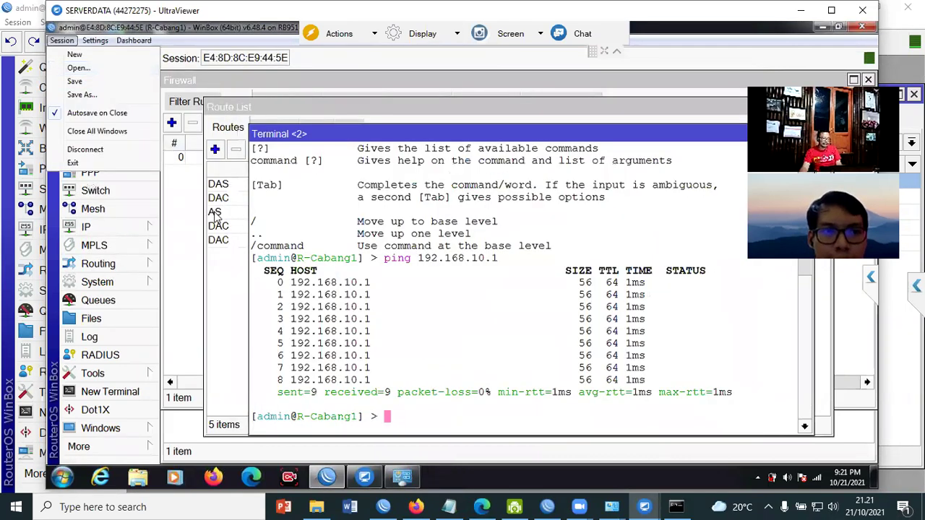
click(216, 216)
double_click(215, 217)
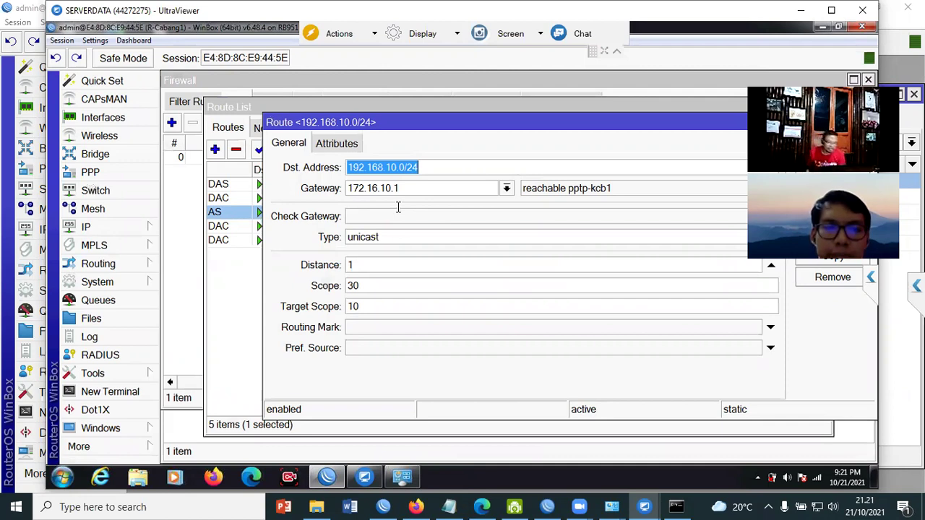
key(Tab)
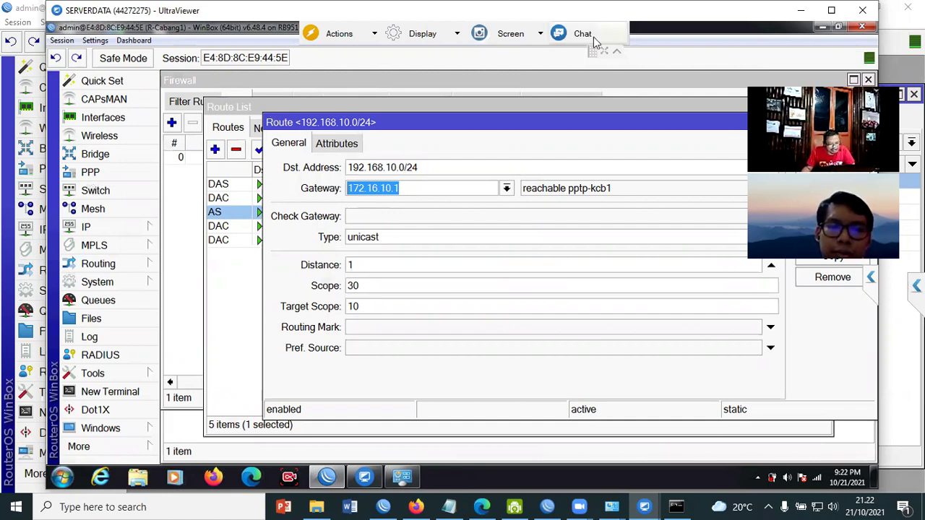
- Disable the Cabang1 route to 192.168.10.0/24
click(232, 220)
click(230, 216)
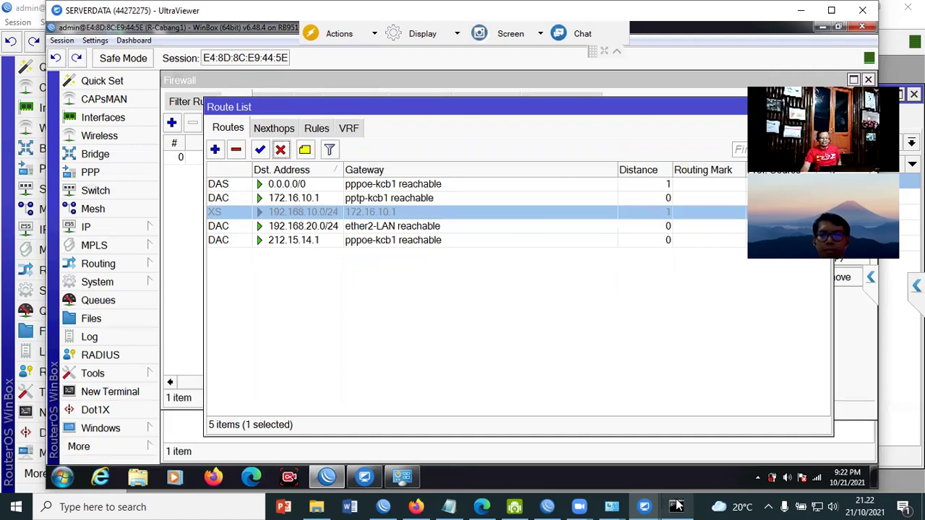
key(alt+Tab)
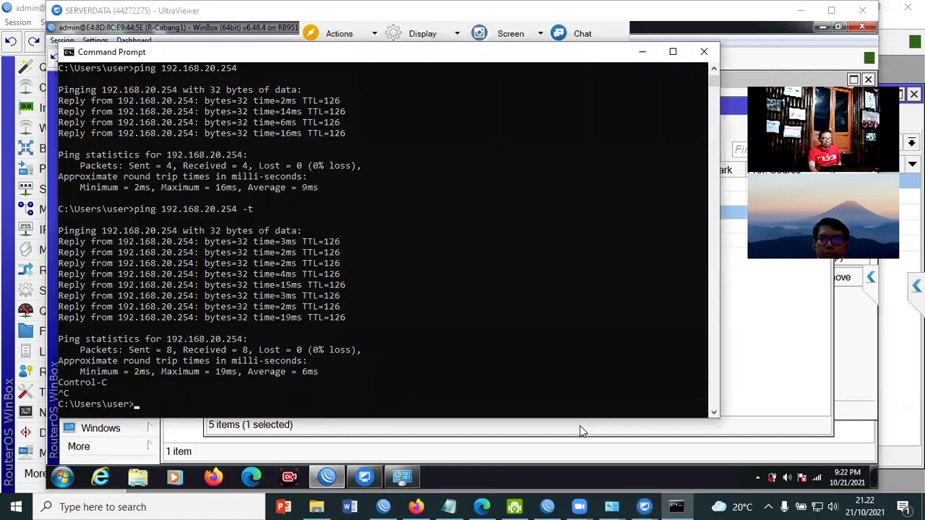
- Rerun ping 192.168.20.254 -t to show timeouts, then re-enable the 192.168.10.0/24 route
key(Up)
key(Return)
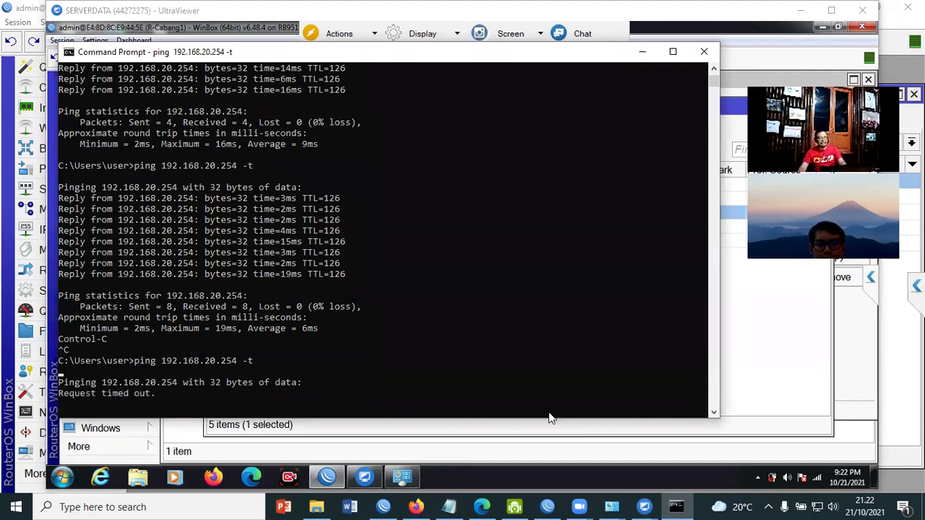
click(703, 51)
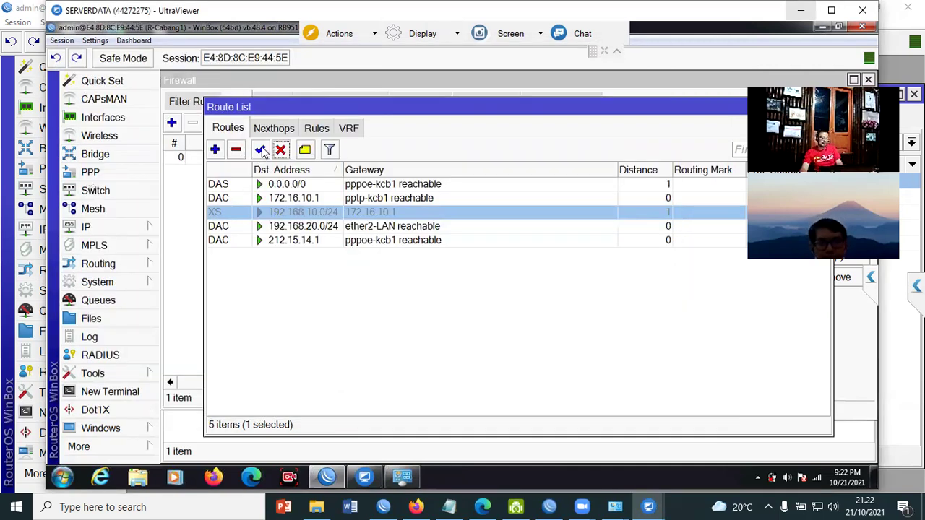
click(262, 149)
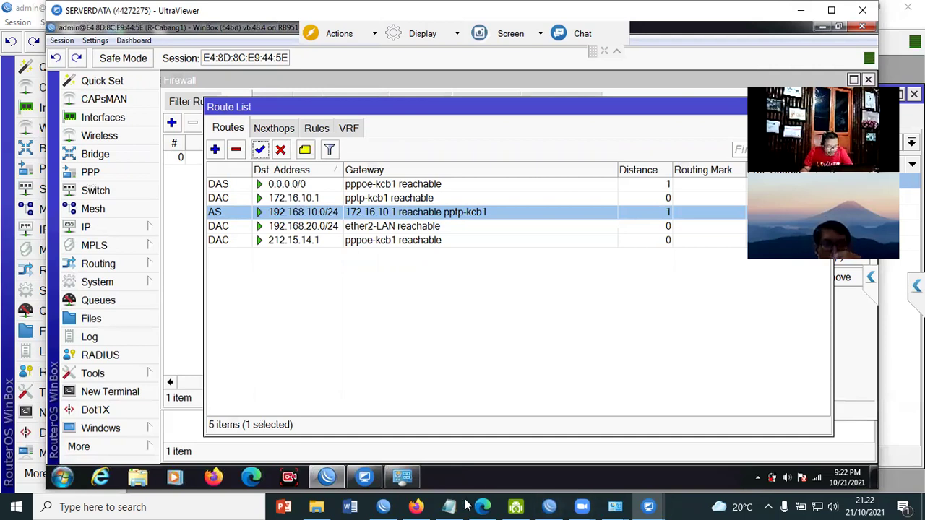
key(alt+Tab)
- Add 'Kesimpulan Implementasi VPN Site To Site' at the end of the notes with item '1.' below
scroll(247, 448, down, 4)
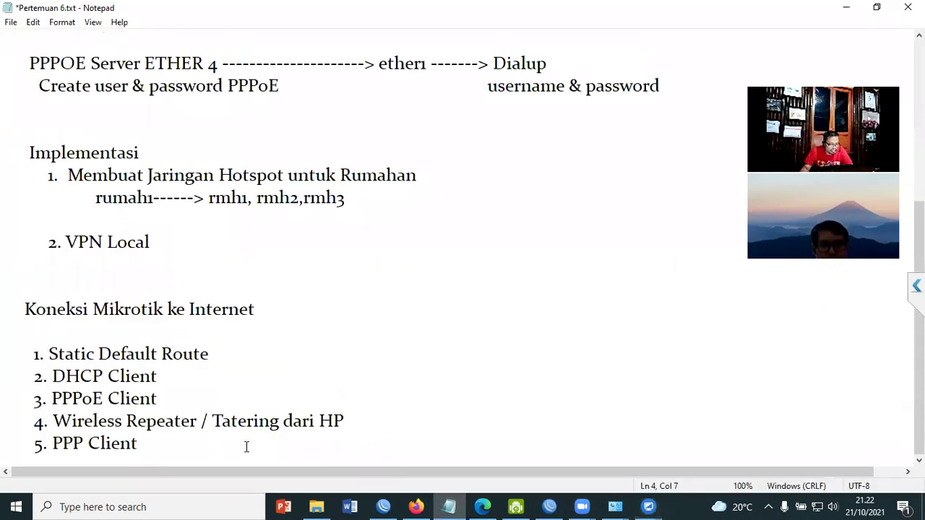
key(ctrl+End)
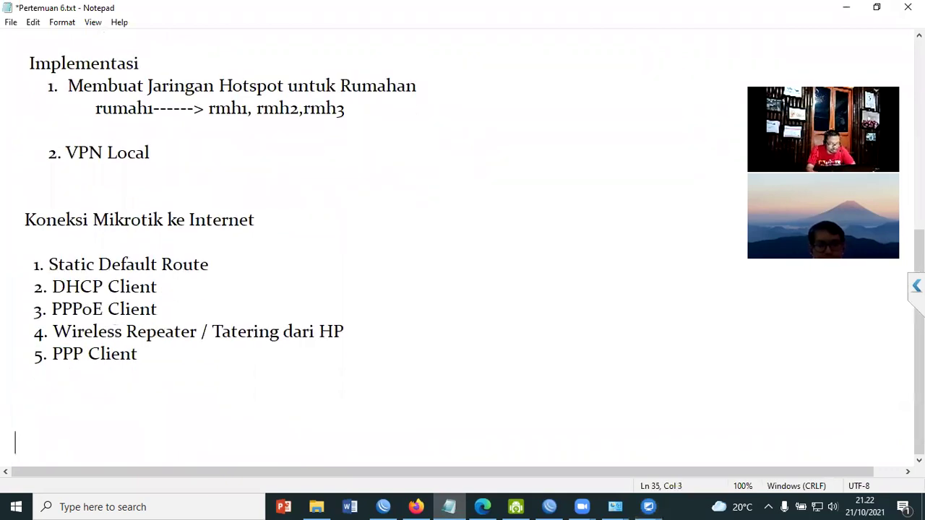
text(Kesimp)
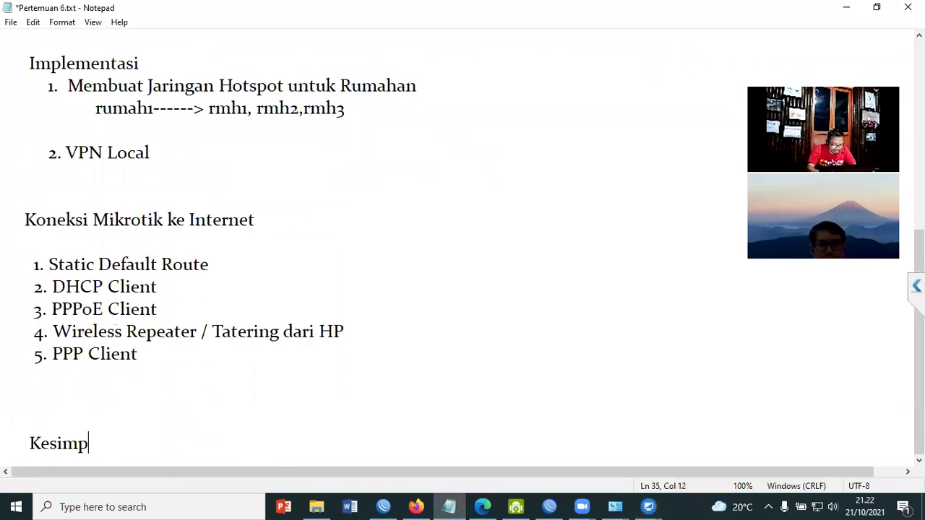
text(ulan Implement)
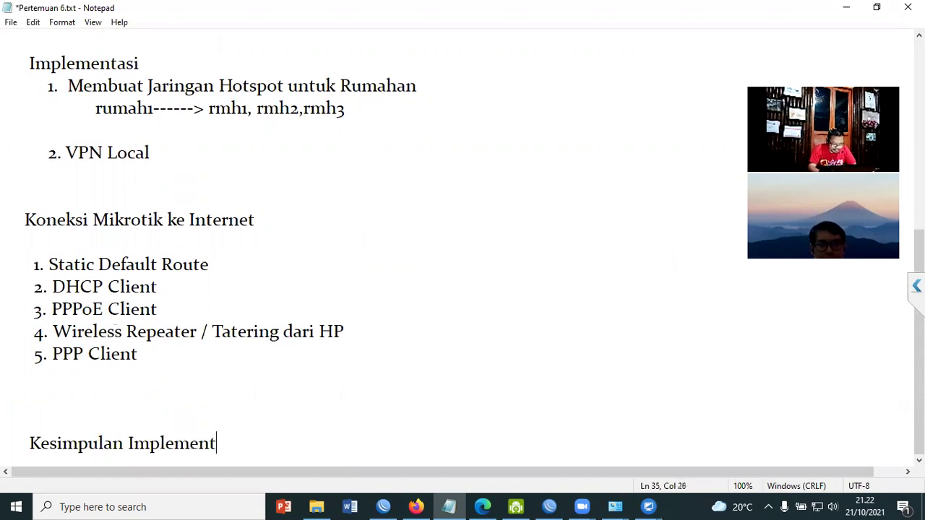
text(asi VPN )
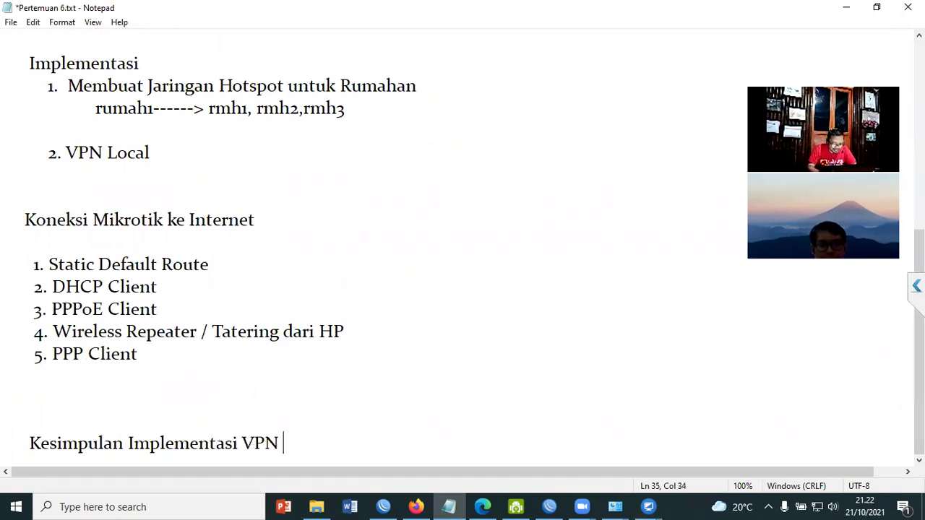
text(Site To )
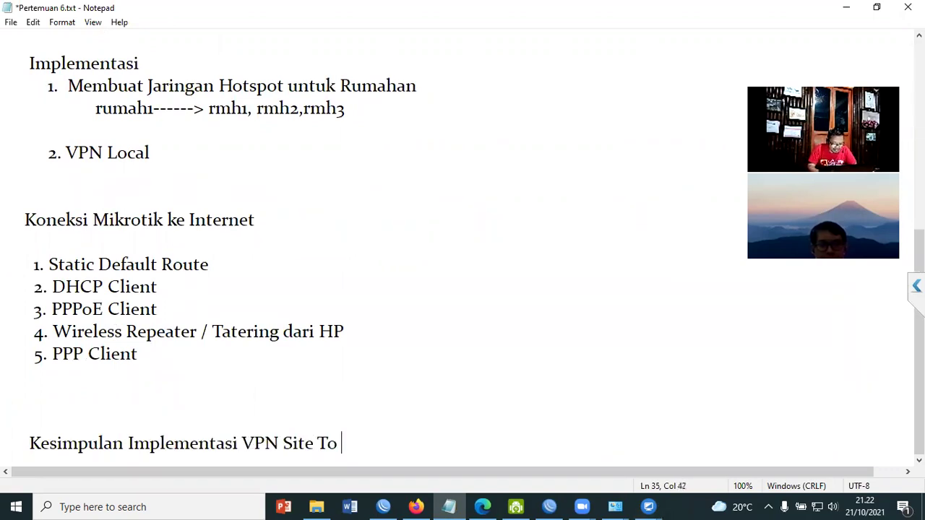
text(Site)
key(Return)
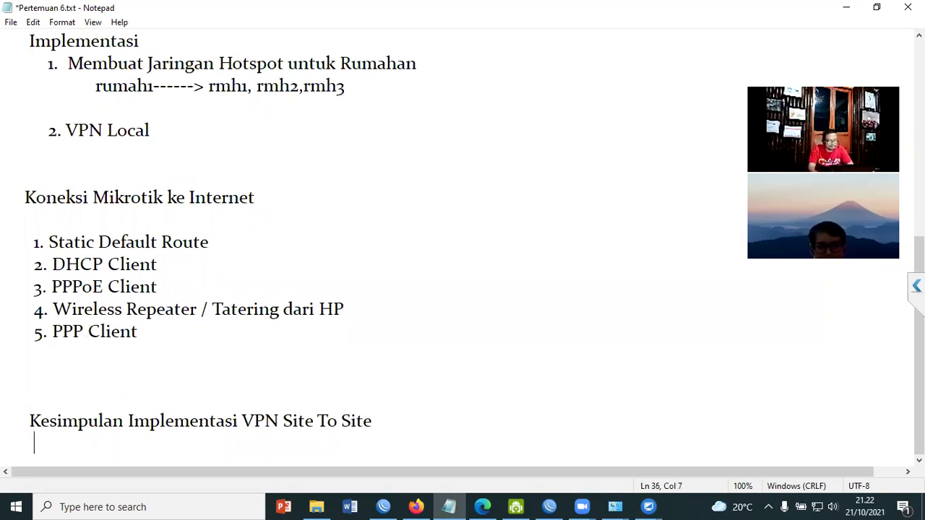
text(1.)
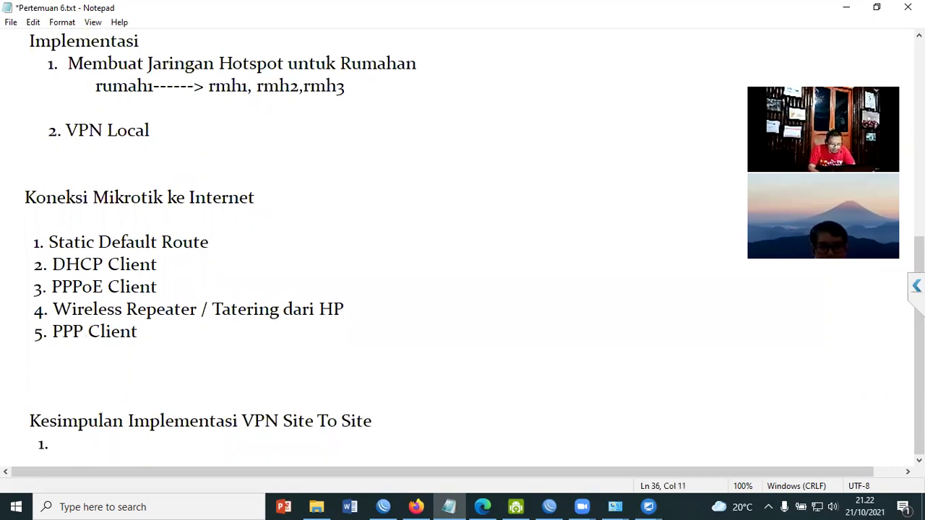
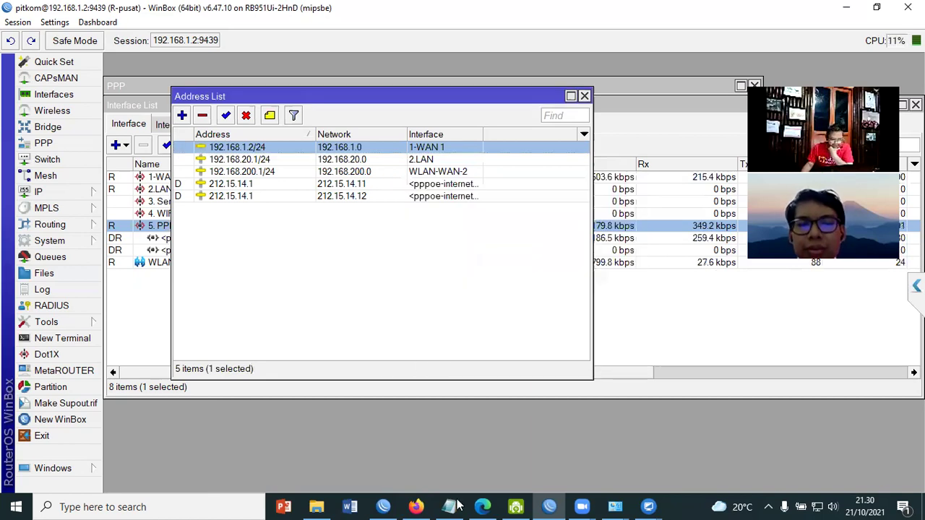
click(416, 507)
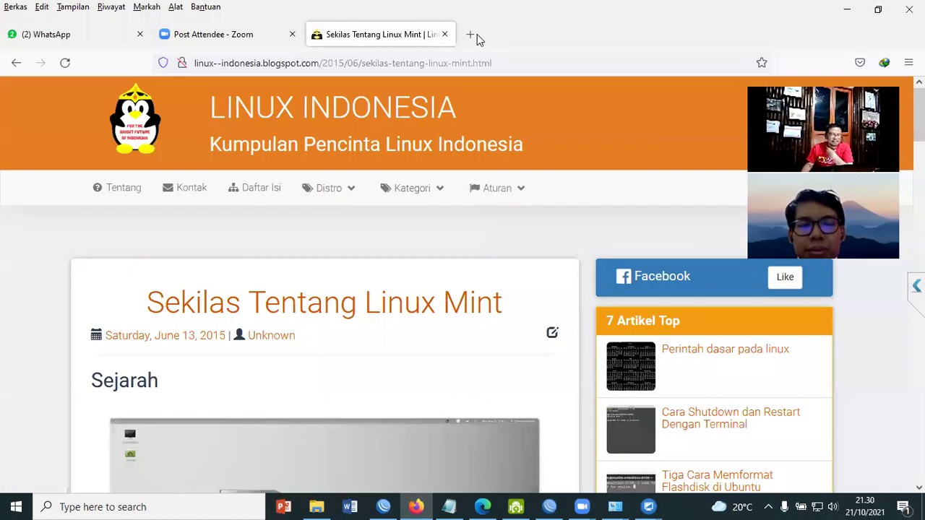
key(ctrl+t)
text(what)
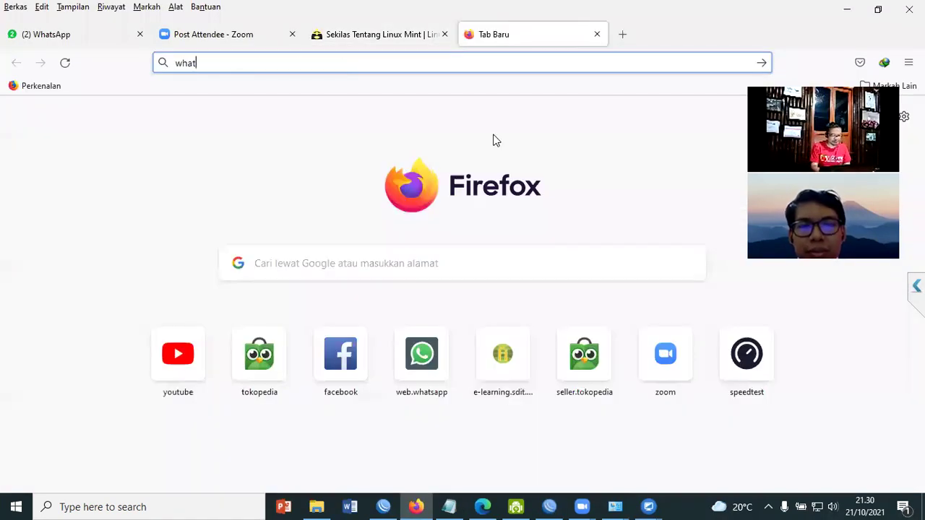
text(is my)
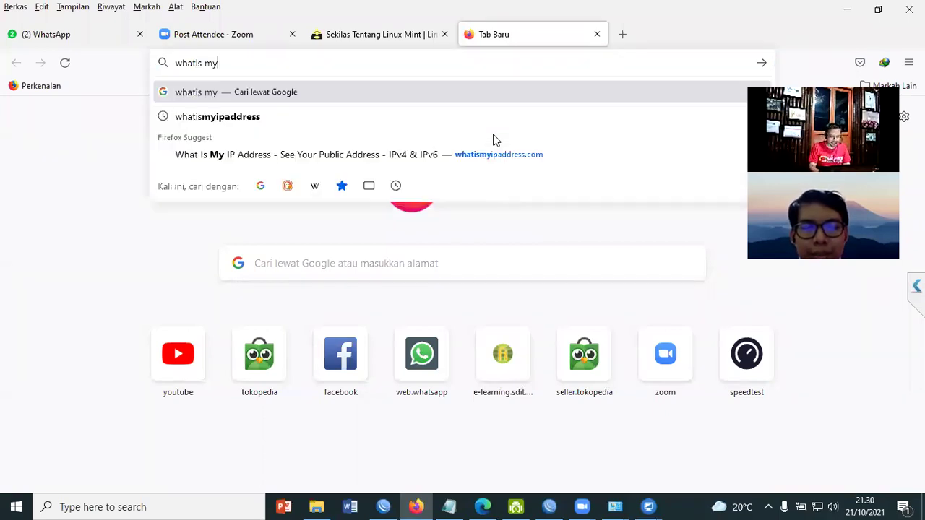
text(upaddress)
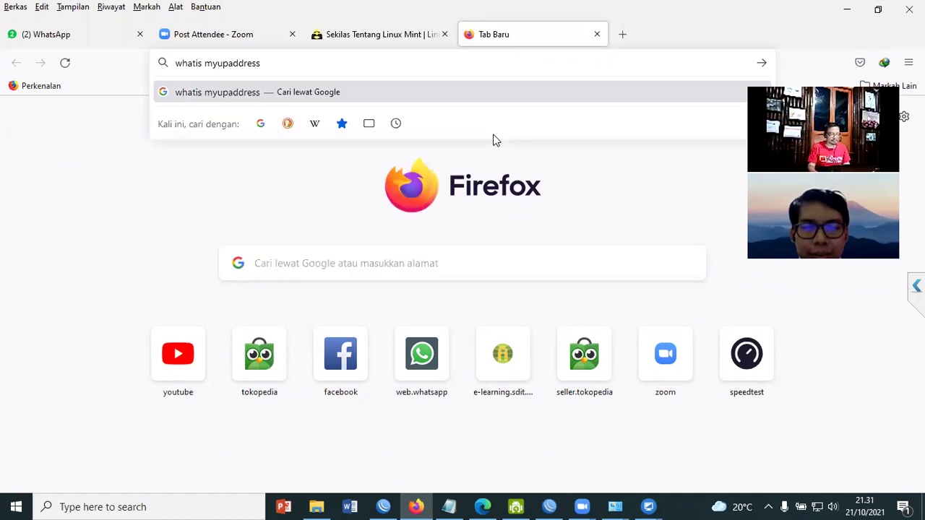
key(BackSpace)
key(BackSpace)
key(BackSpace)
key(BackSpace)
key(BackSpace)
key(BackSpace)
key(BackSpace)
key(BackSpace)
key(BackSpace)
text(i)
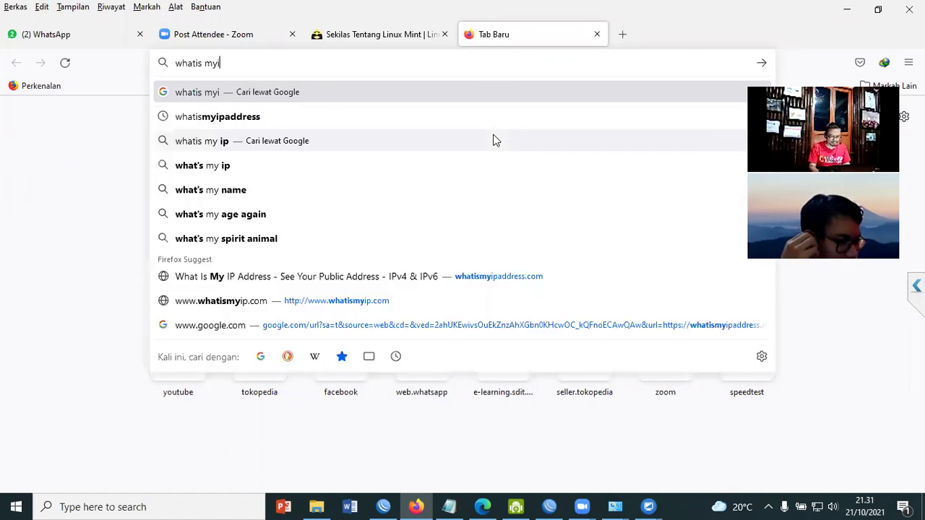
text(paddress)
key(Return)
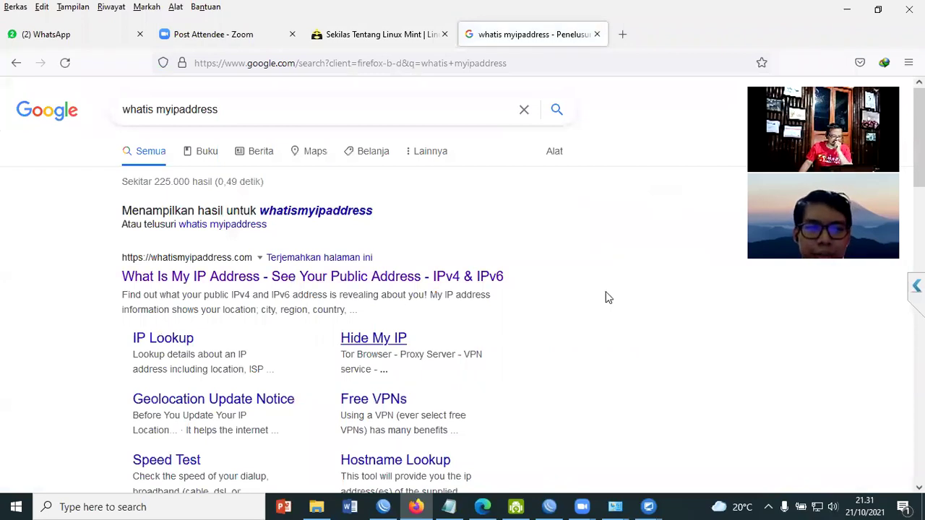
click(244, 278)
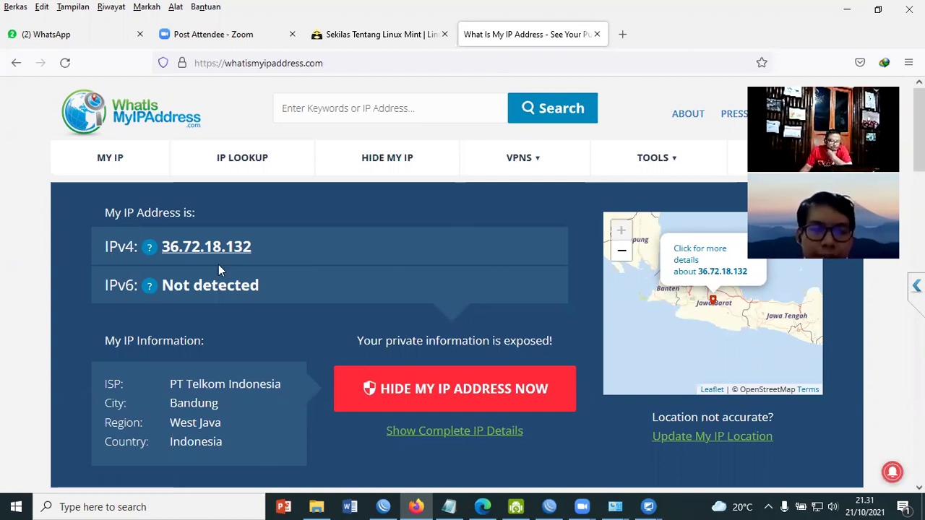
- In WinBox's IP > Cloud settings, copy the router's DNS Name
key(alt+Tab)
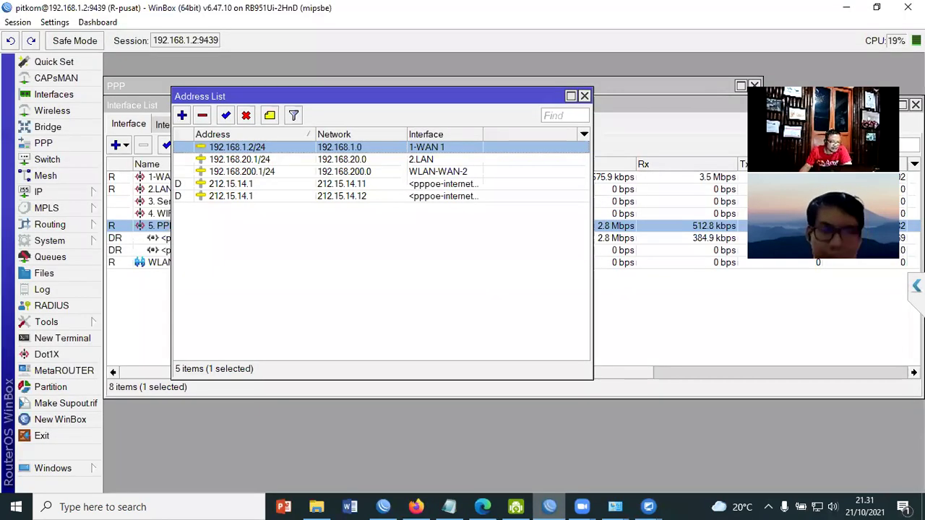
click(40, 192)
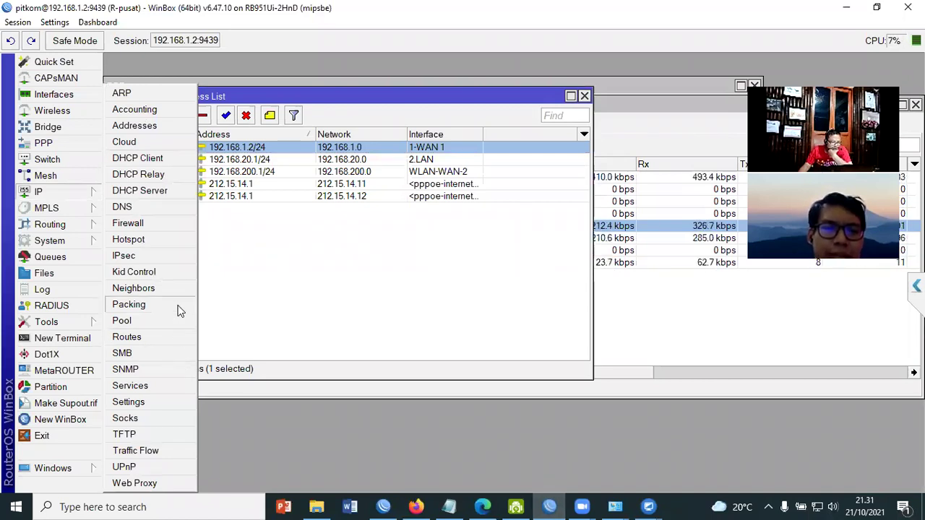
click(134, 144)
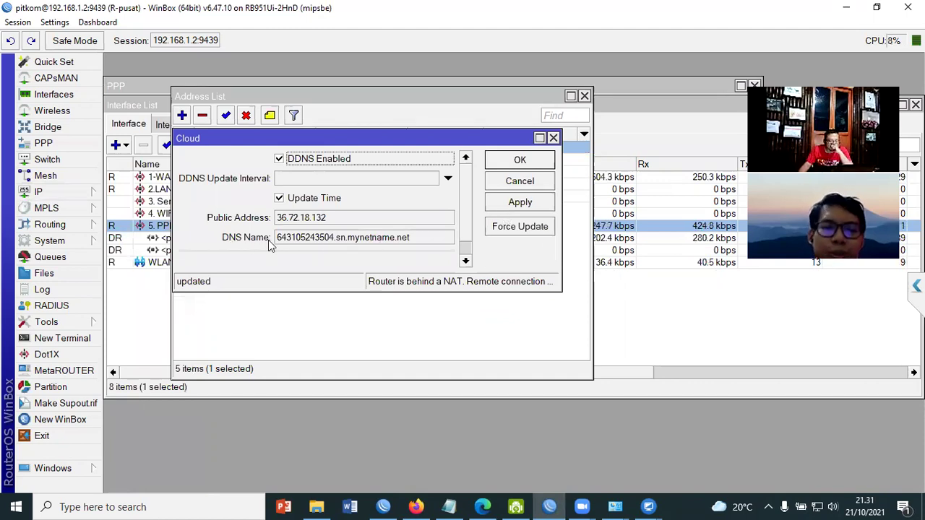
click(377, 239)
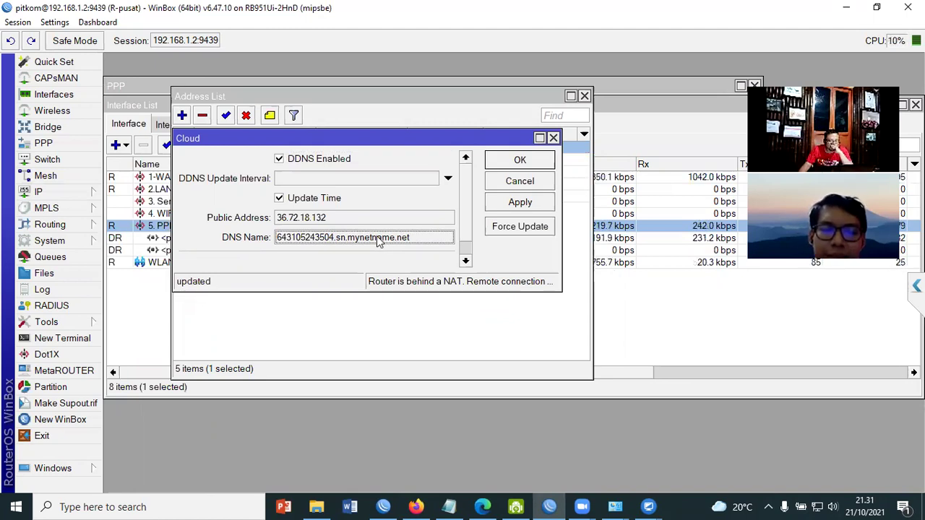
double_click(342, 240)
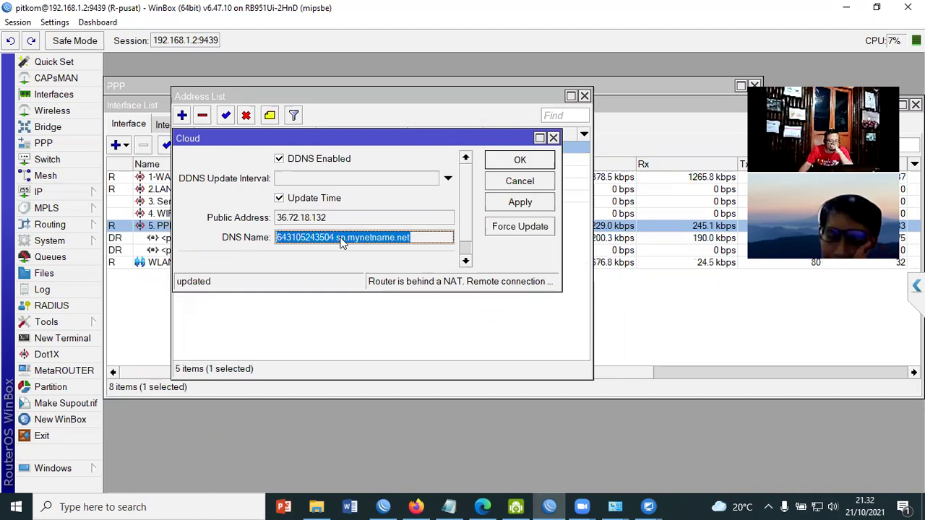
right_click(343, 243)
click(374, 248)
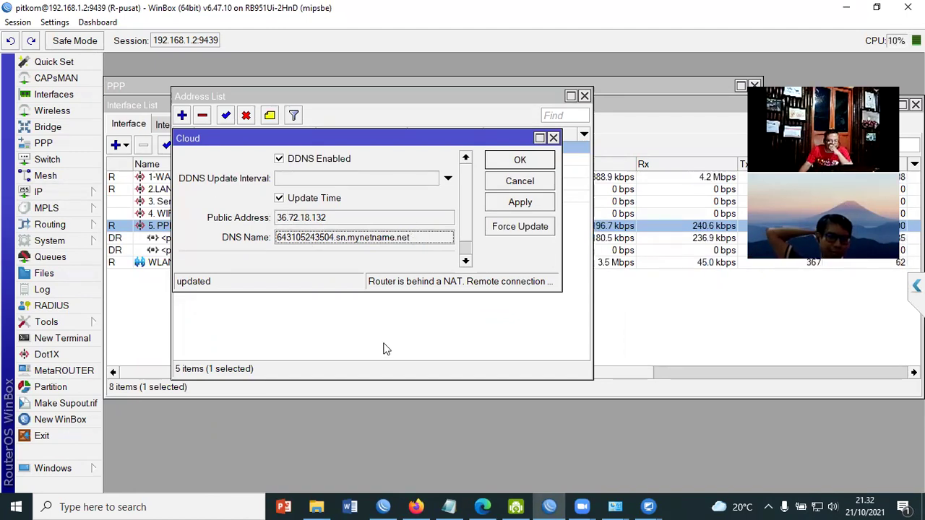
- Set the DDNS Update Interval to 03:00:00 and confirm the Cloud settings
click(295, 179)
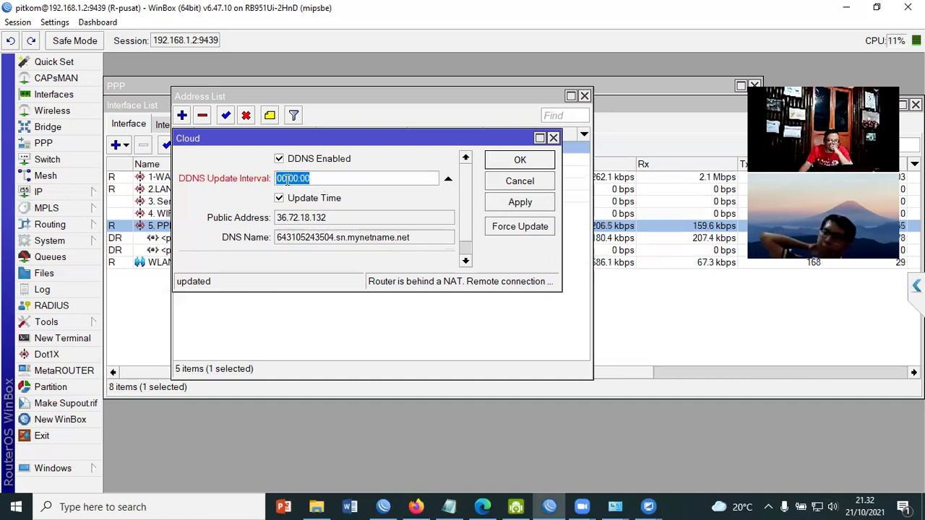
click(287, 179)
key(BackSpace)
text(3)
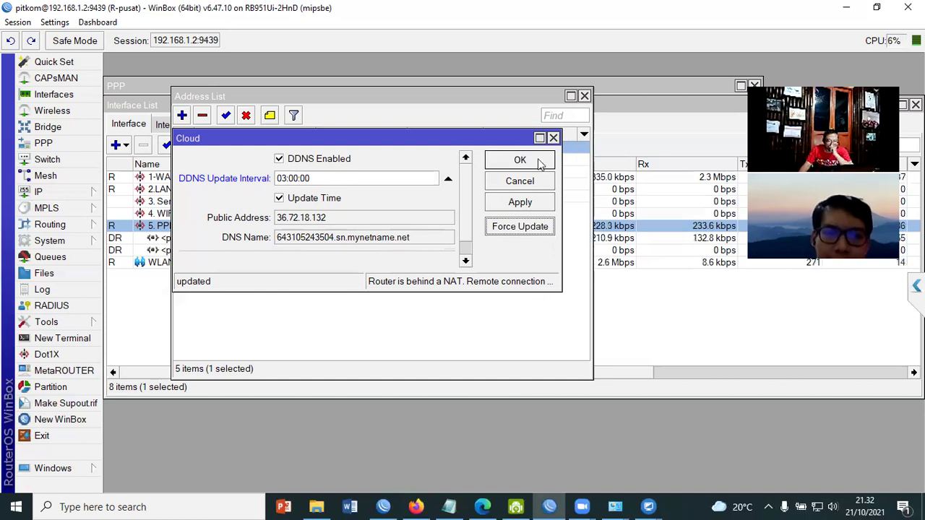
click(520, 159)
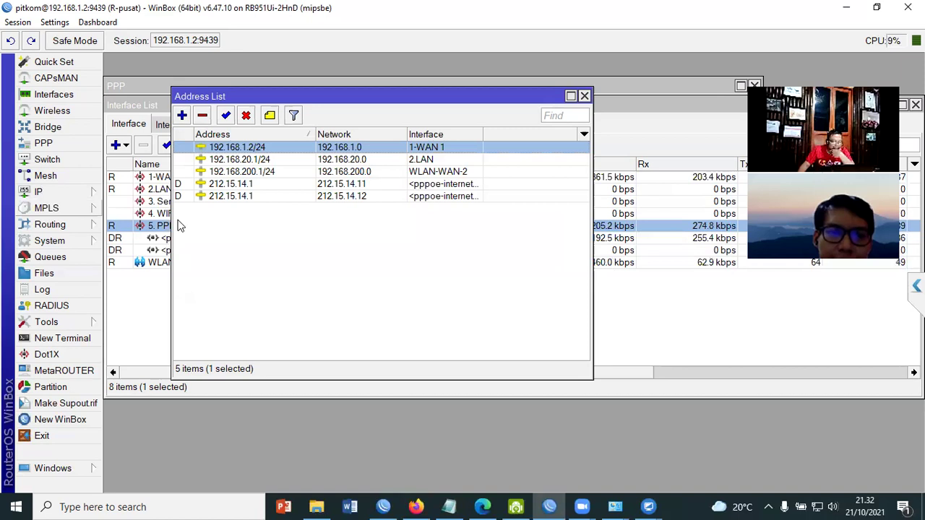
click(38, 192)
click(128, 142)
click(382, 241)
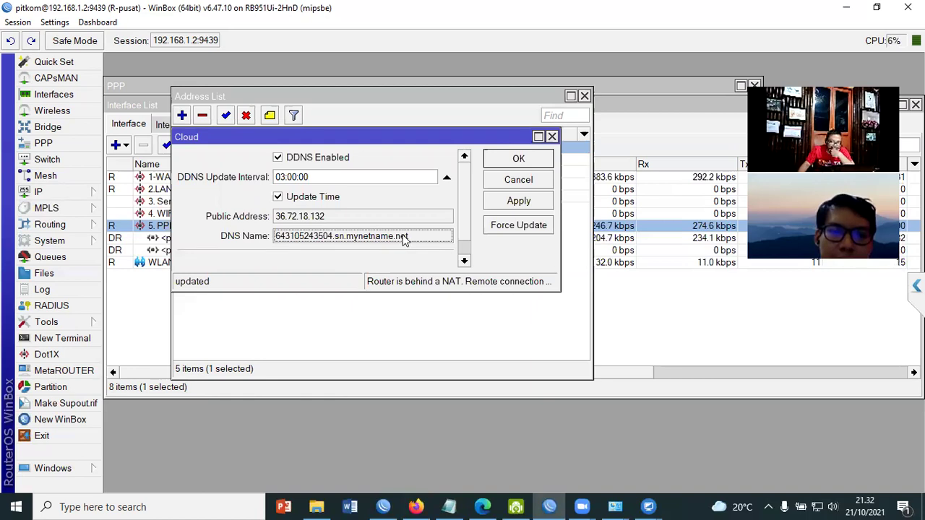
double_click(405, 239)
right_click(429, 249)
click(435, 245)
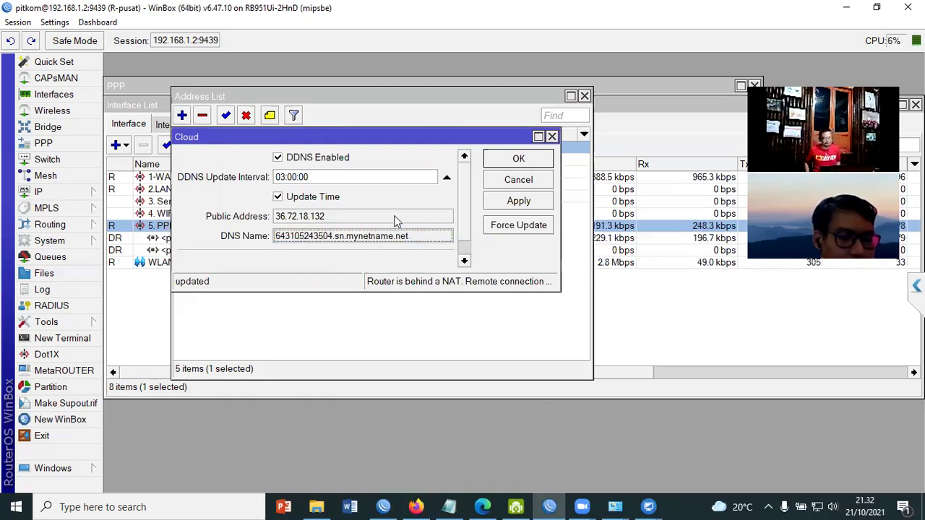
click(552, 137)
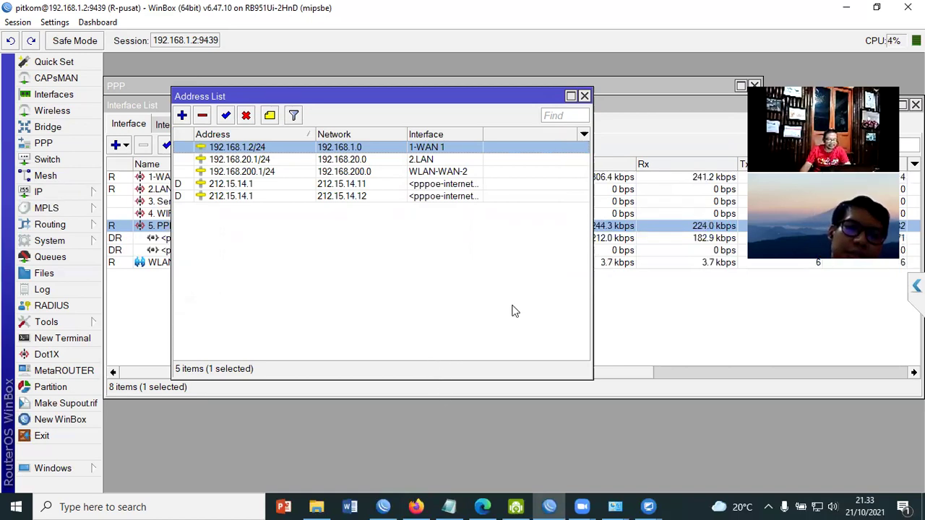
- Bring the branch router's remote WinBox forward in UltraViewer, showing its PPP interface list
click(383, 505)
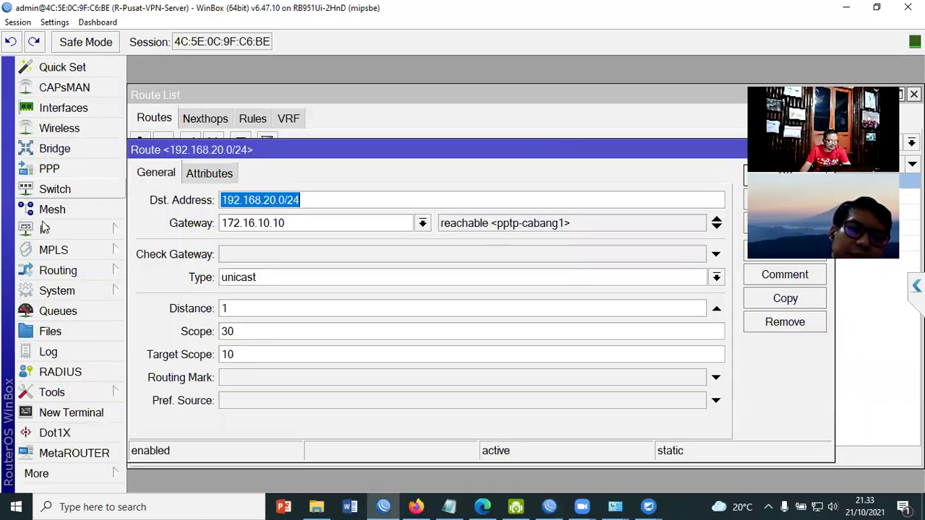
click(43, 227)
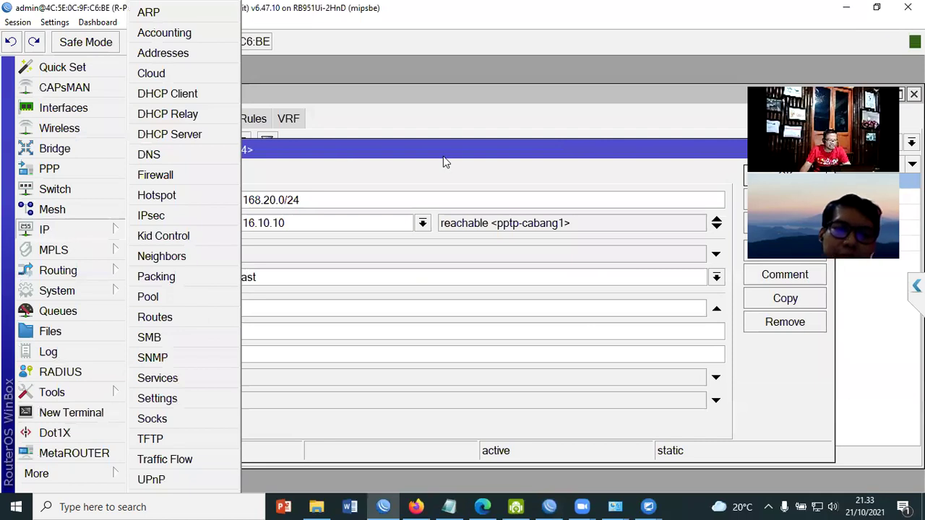
click(704, 461)
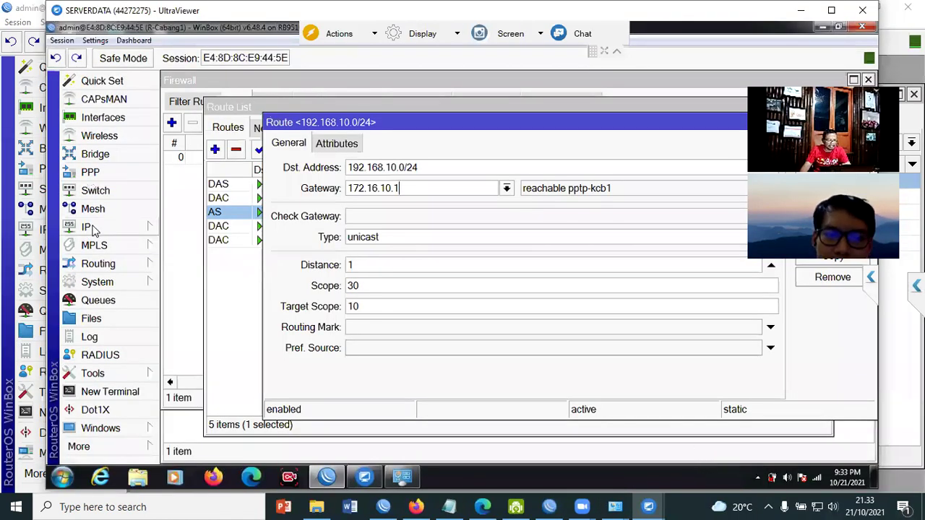
click(139, 230)
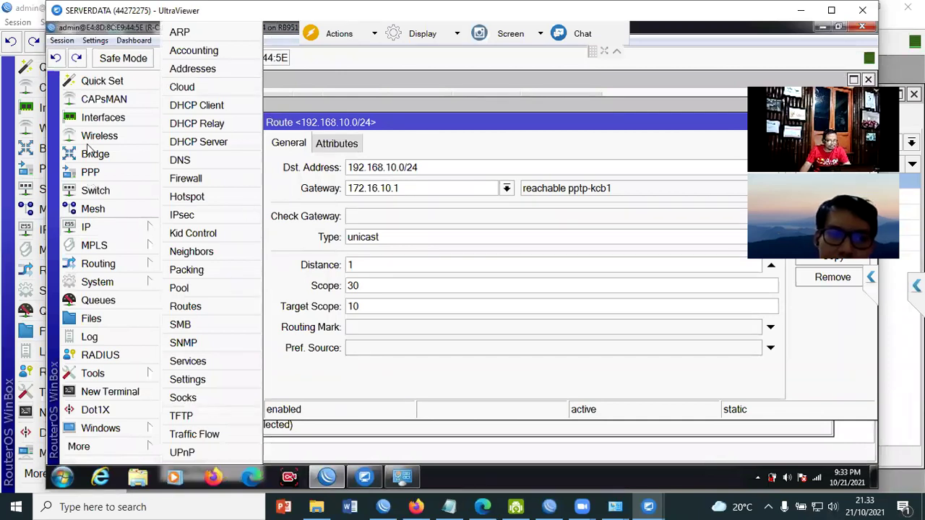
key(Escape)
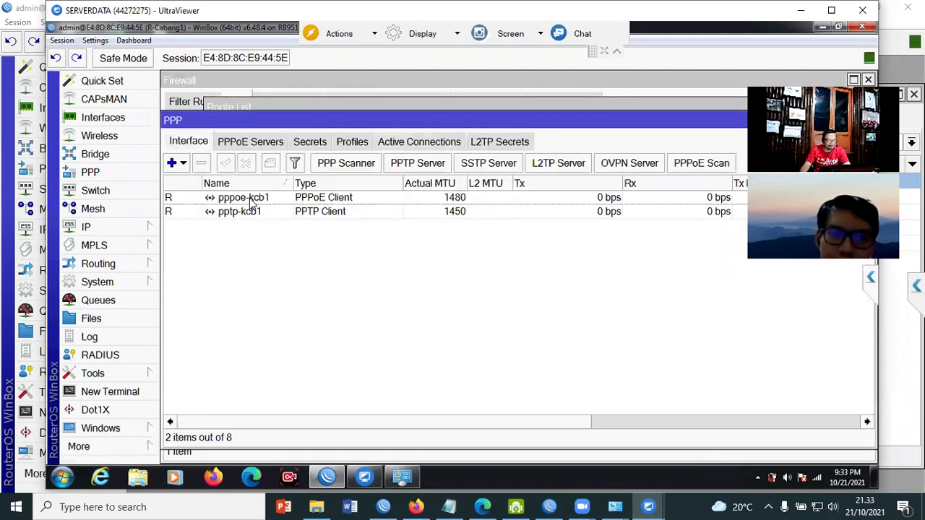
double_click(244, 211)
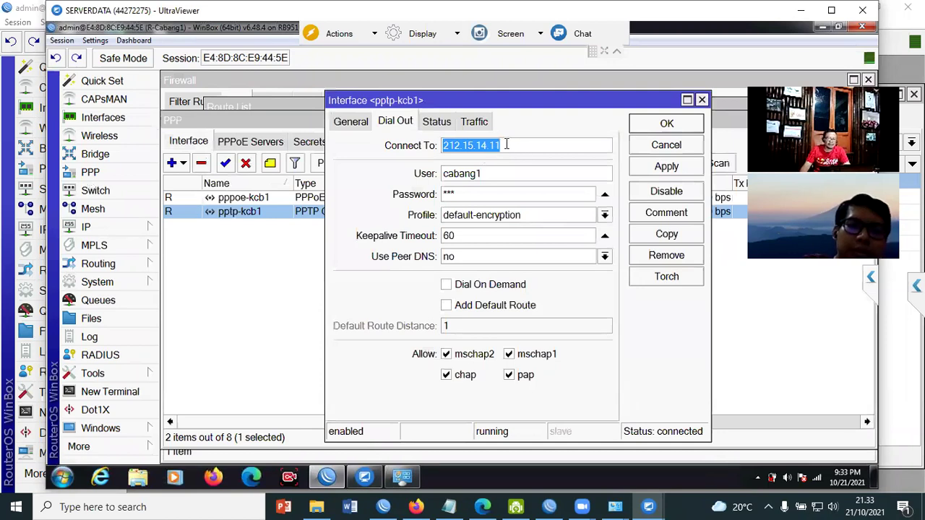
click(506, 144)
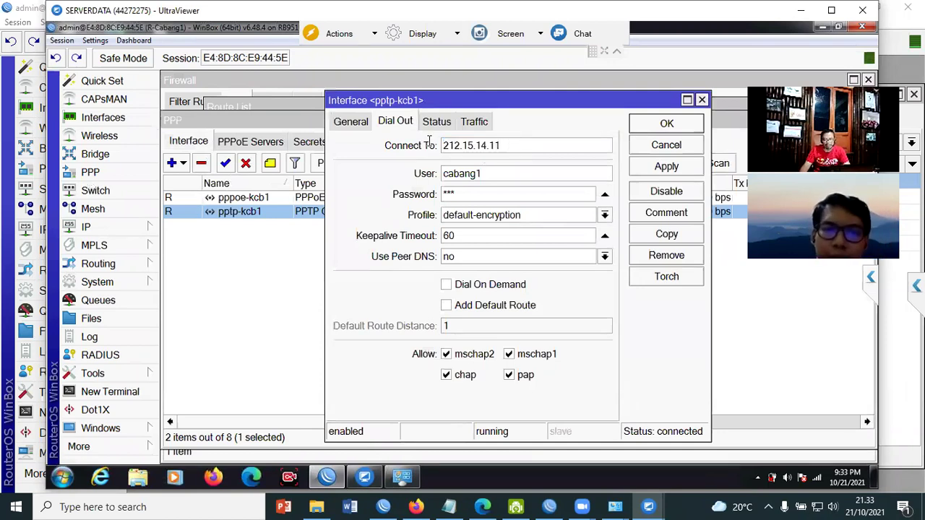
key(ctrl+a)
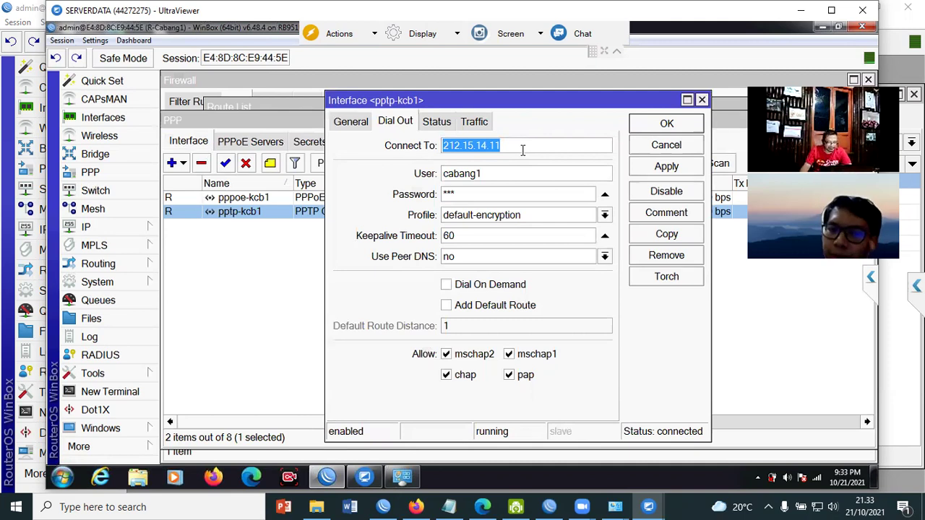
key(ctrl+v)
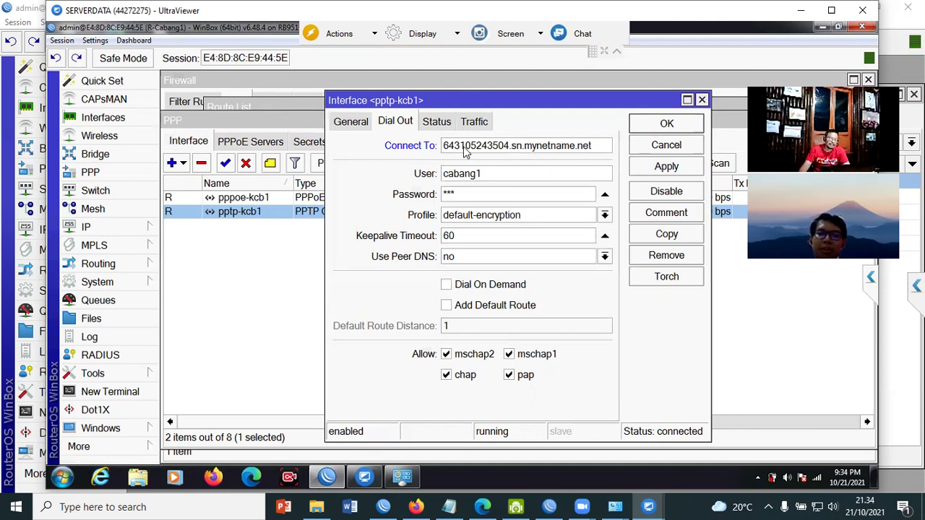
click(679, 148)
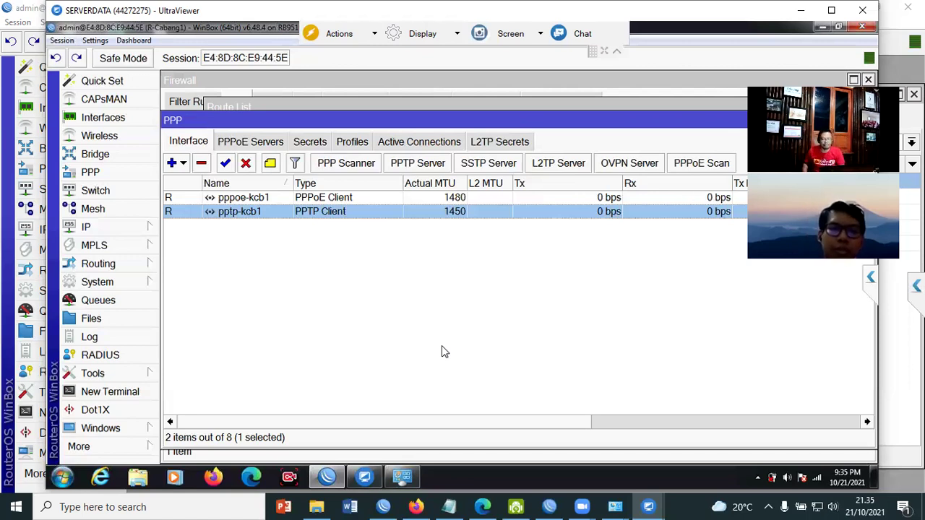
- In Pertemuan 6.txt, highlight the VPN Server IP Public Static line and delete the blank line above Kesimpulan
click(450, 505)
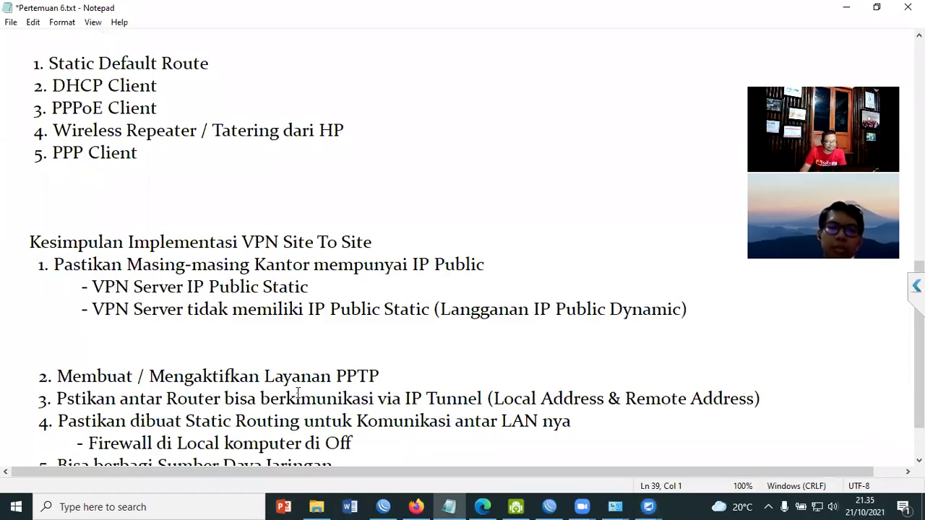
double_click(85, 304)
click(95, 290)
key(shift+End)
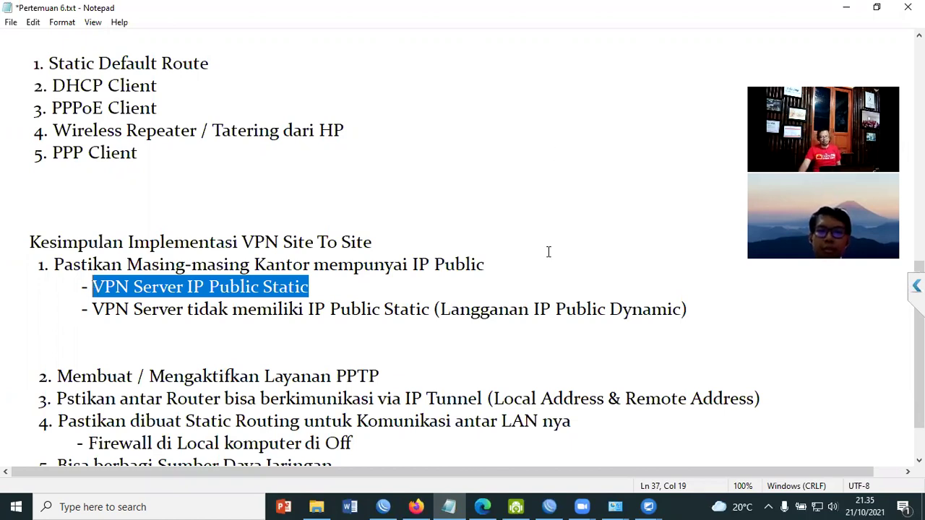
click(647, 320)
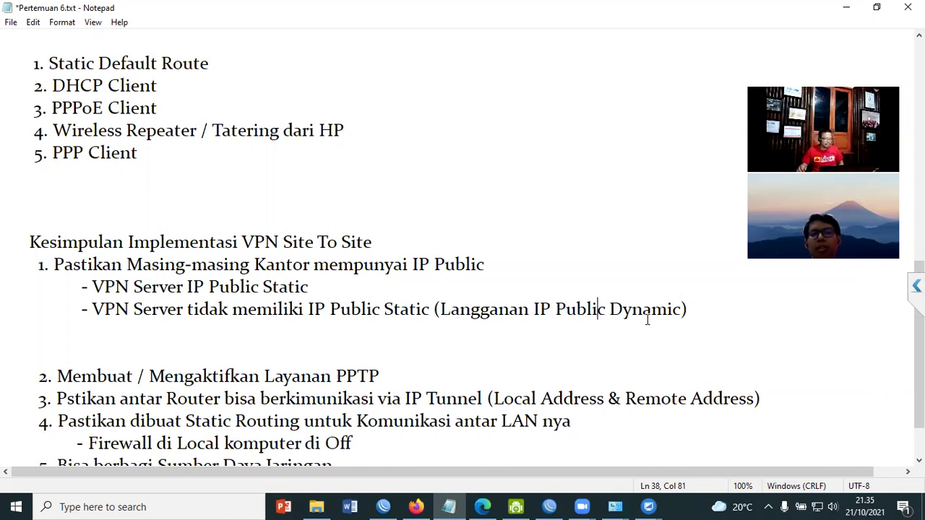
click(346, 208)
key(BackSpace)
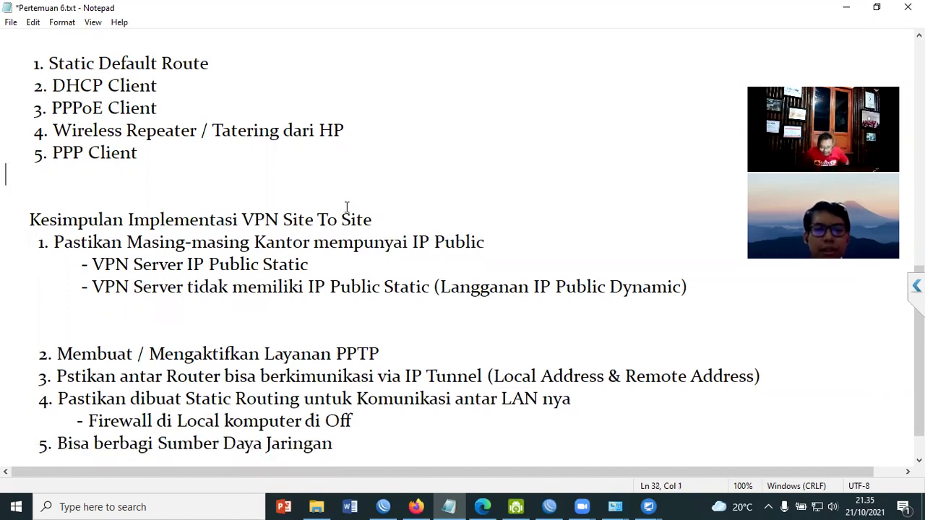